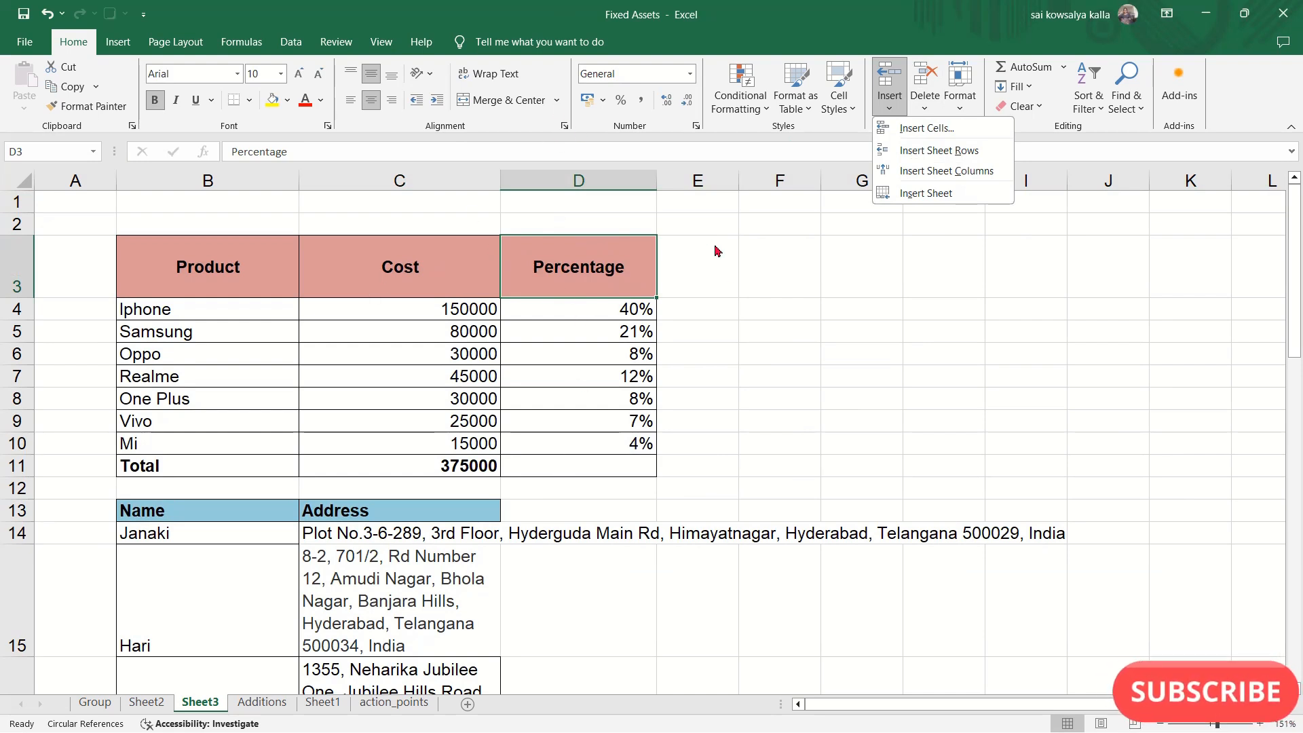
- Insert a blank sheet column between Cost and Percentage on Sheet3 and undo the insertion
left_click(402, 182)
left_click(402, 181)
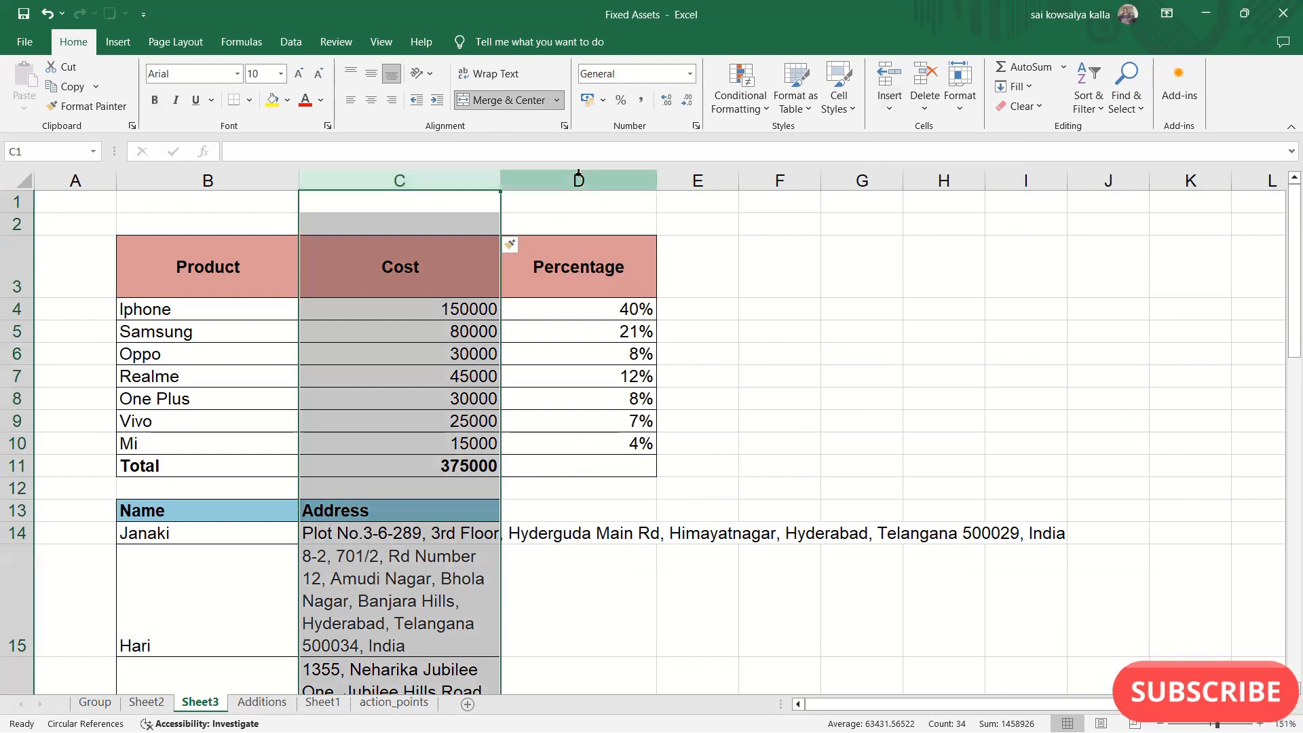
left_click(579, 180)
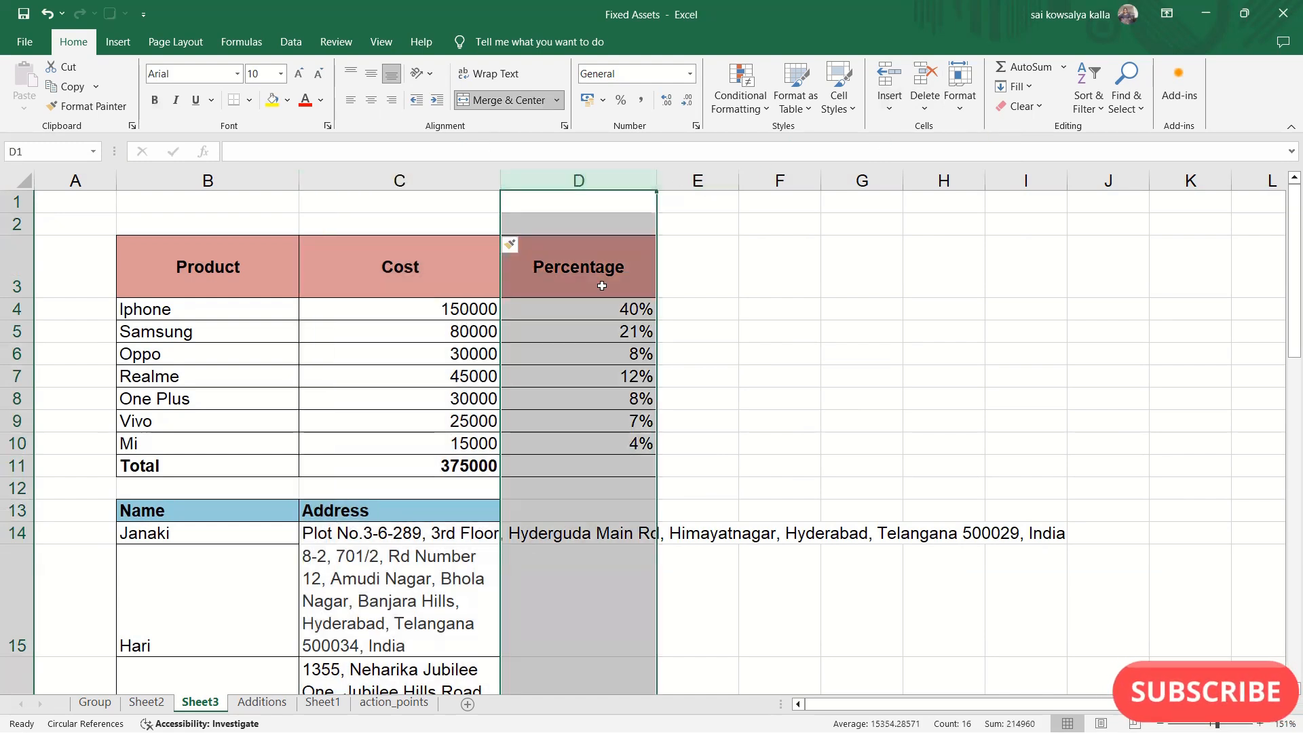
left_click(614, 266)
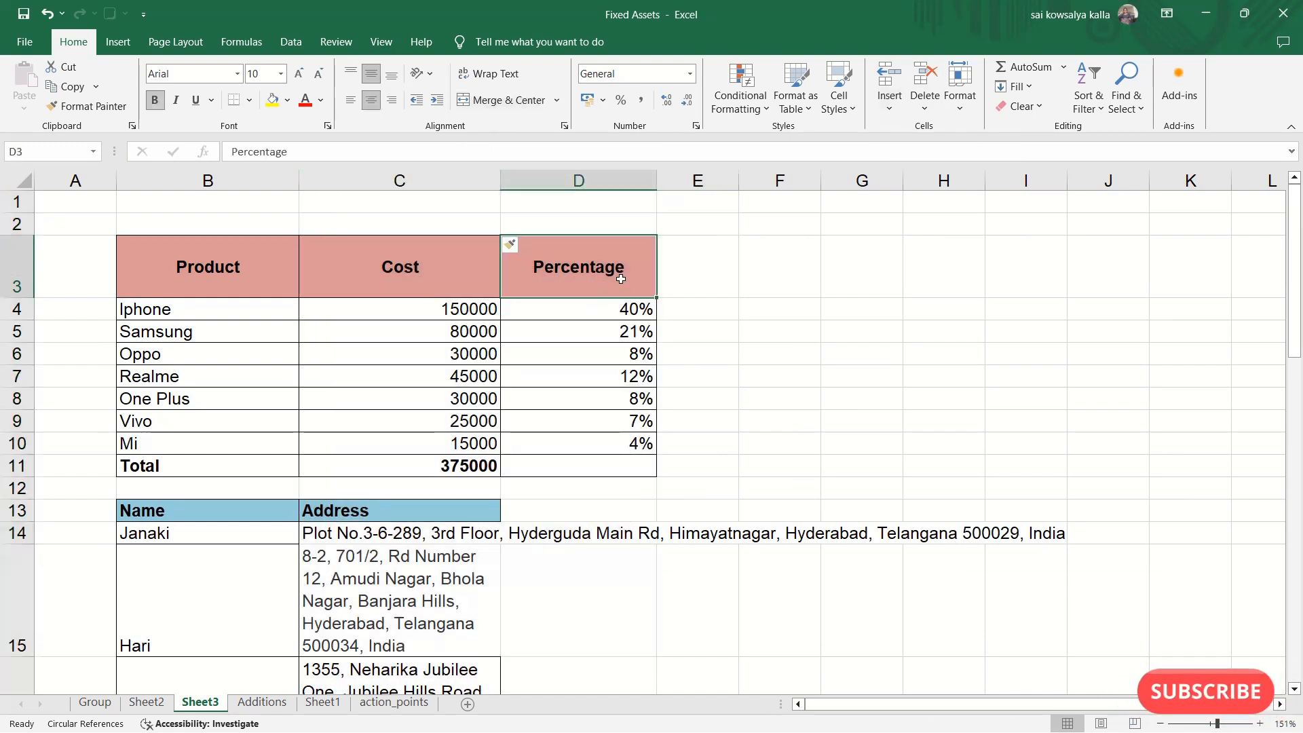
left_click(890, 102)
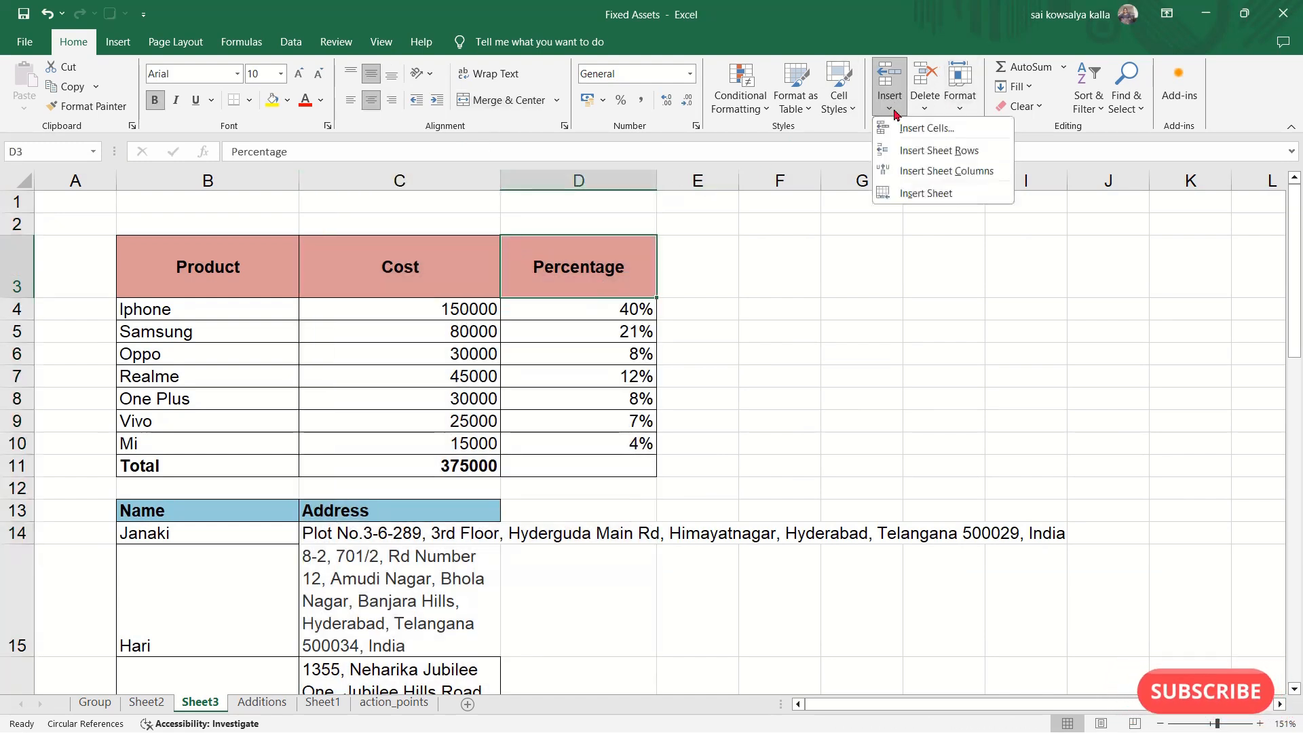
left_click(934, 172)
left_click(620, 341)
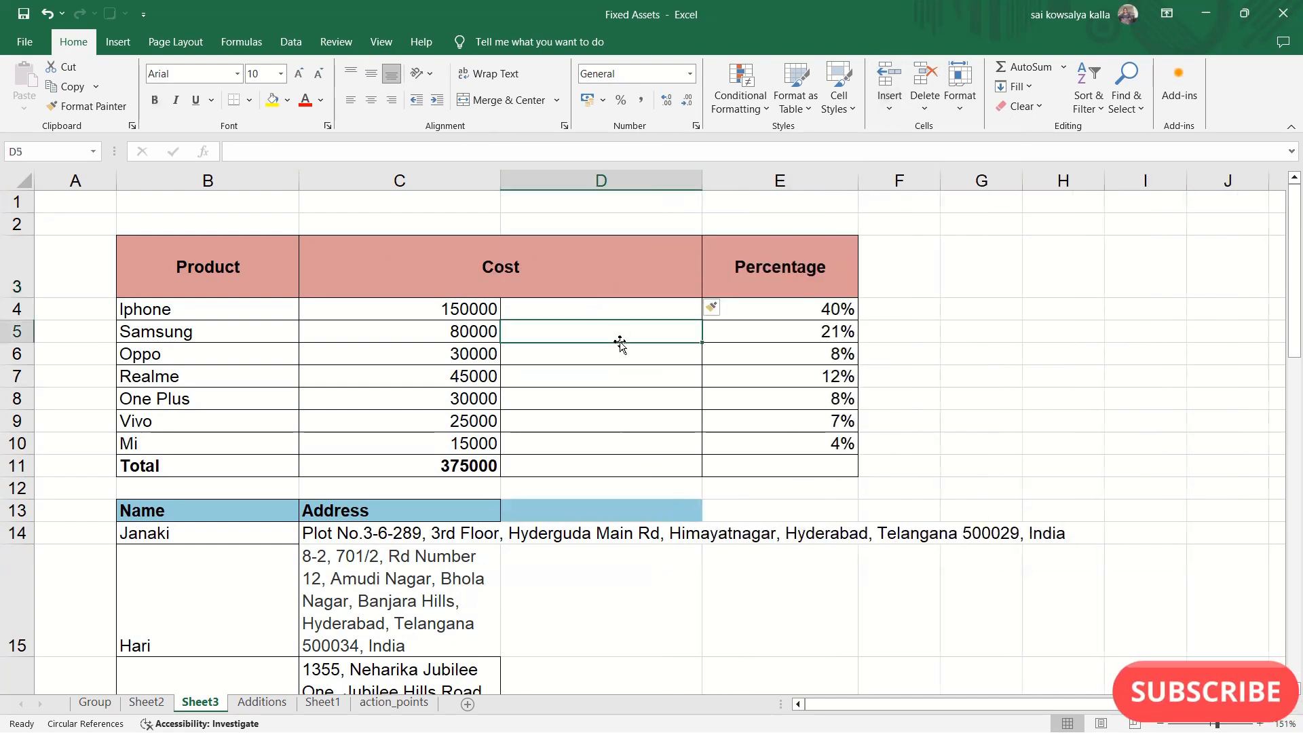
left_click(782, 259)
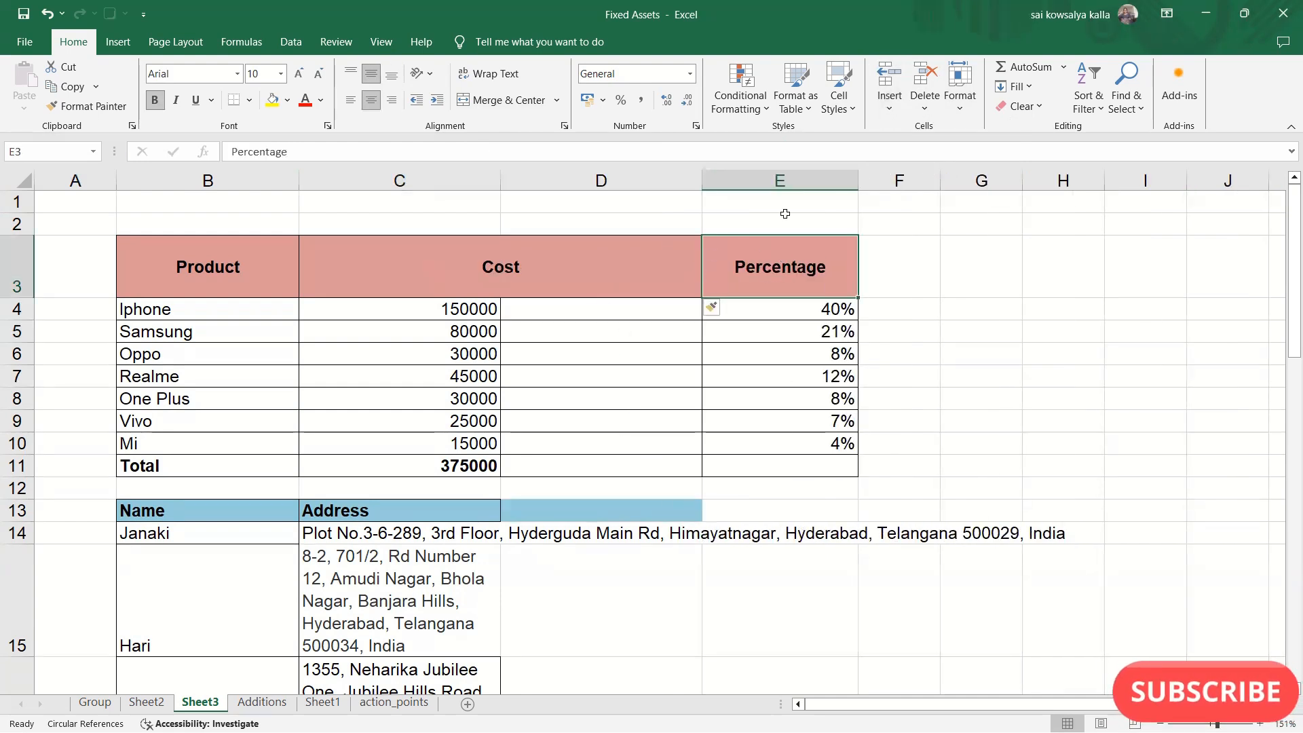
left_click(670, 180)
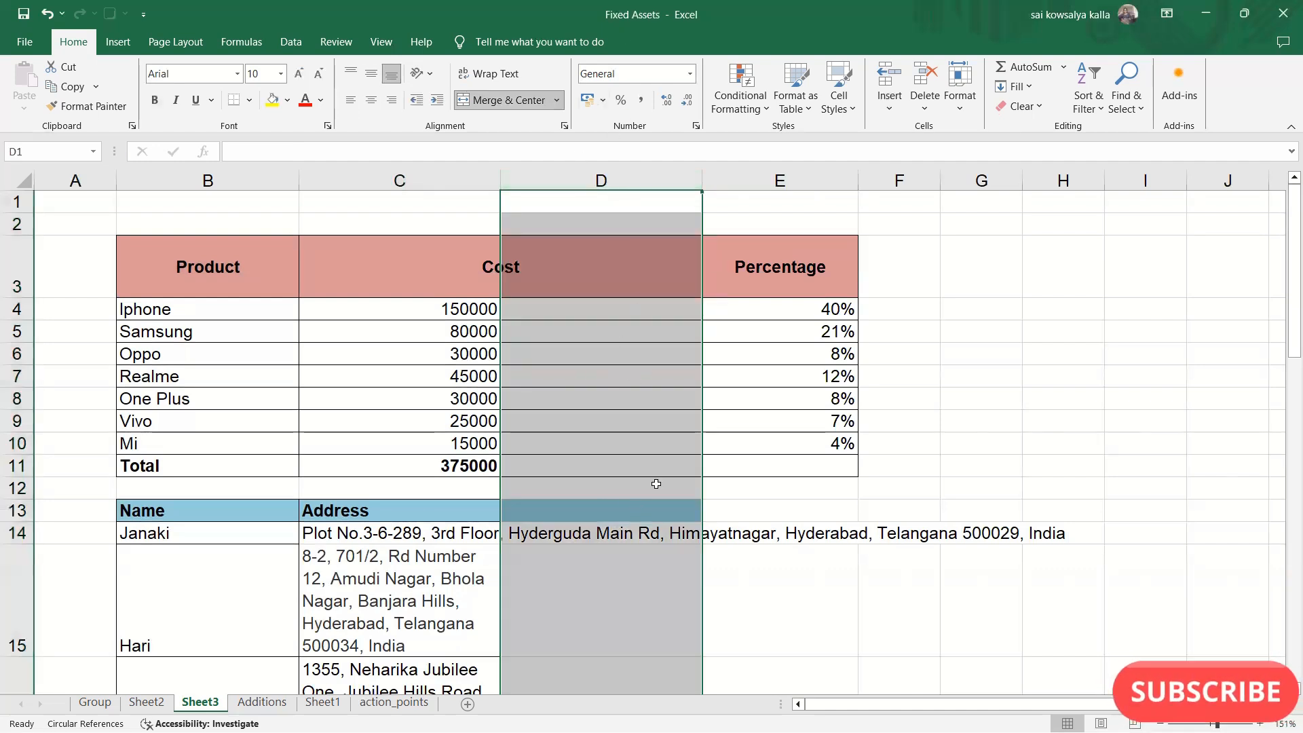
key("ctrl+z")
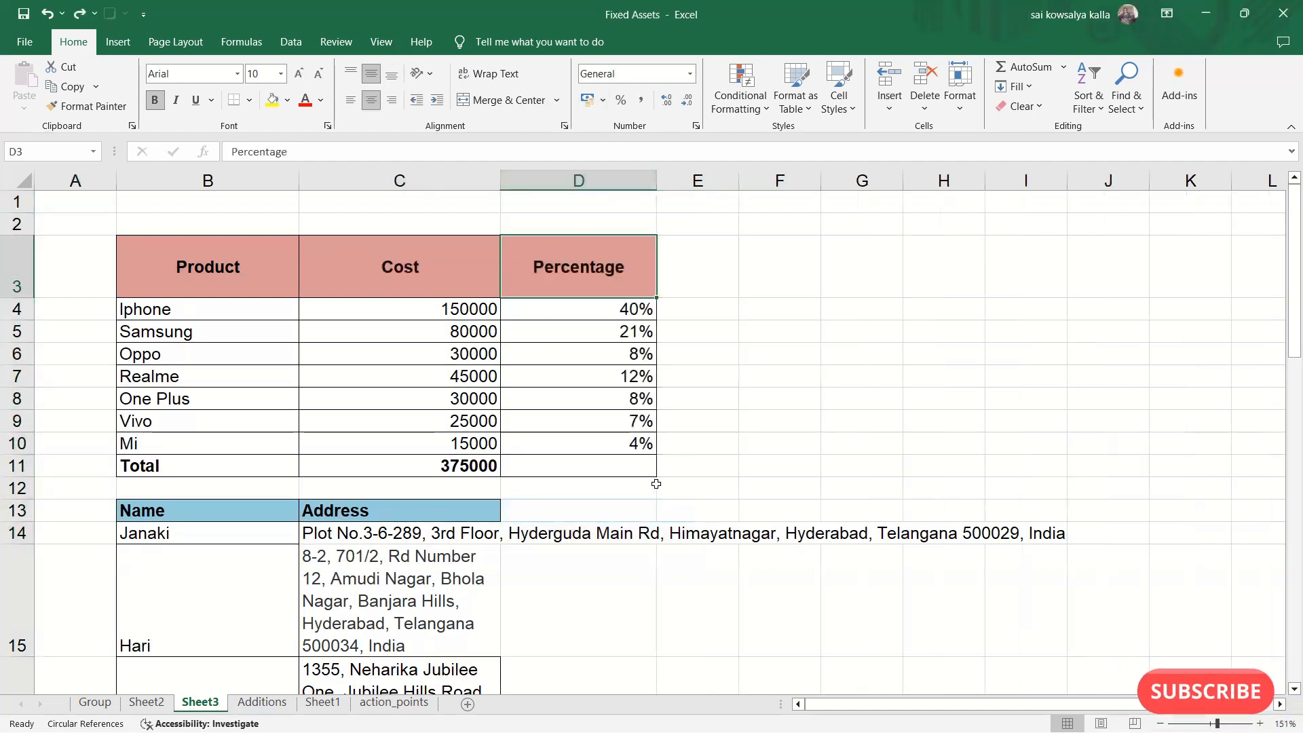
left_click(885, 109)
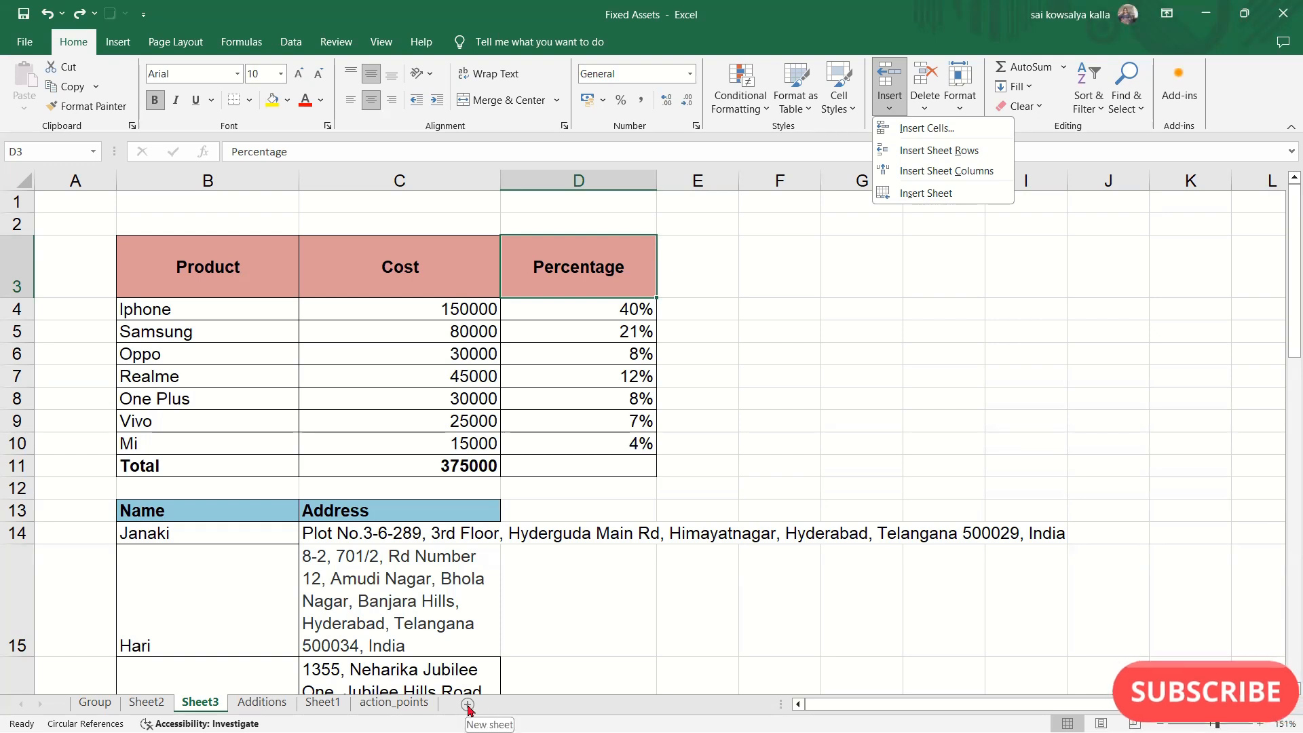
left_click(497, 704)
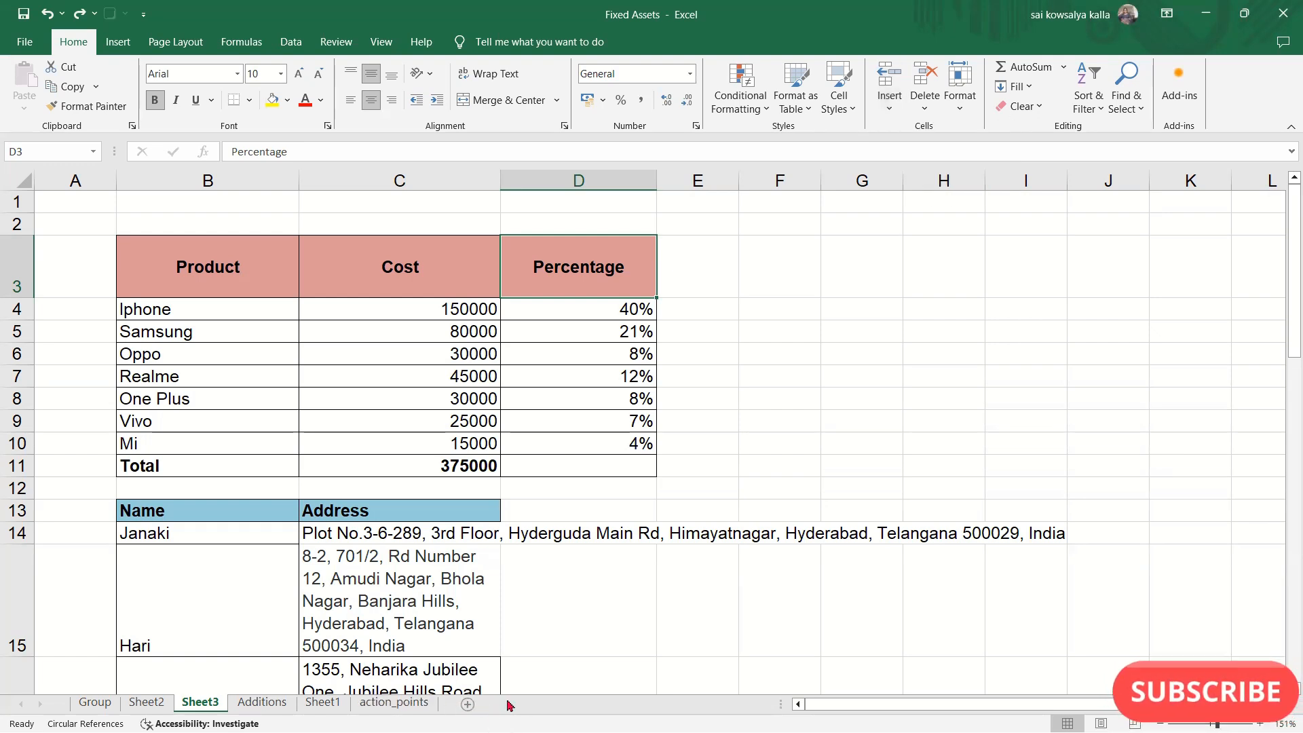
left_click(889, 105)
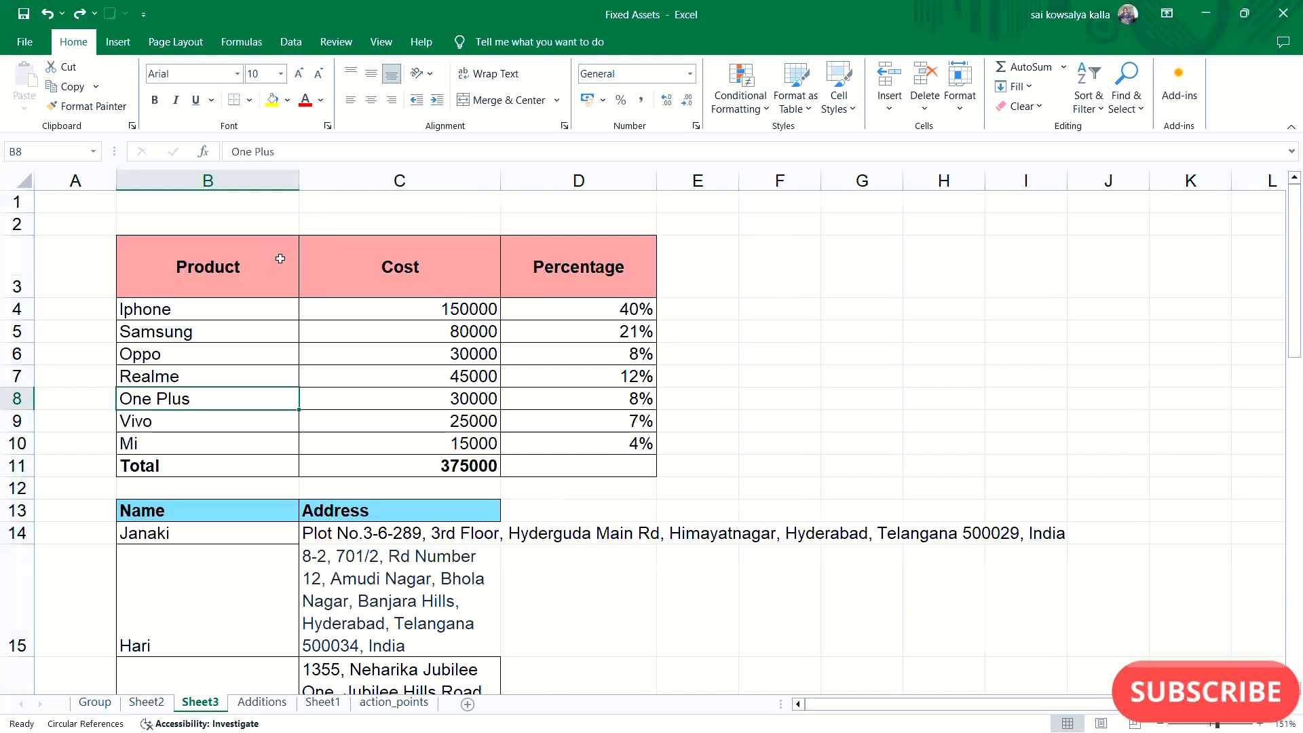
- Delete the entire Product column B from the sheet and undo the deletion
left_click(251, 178)
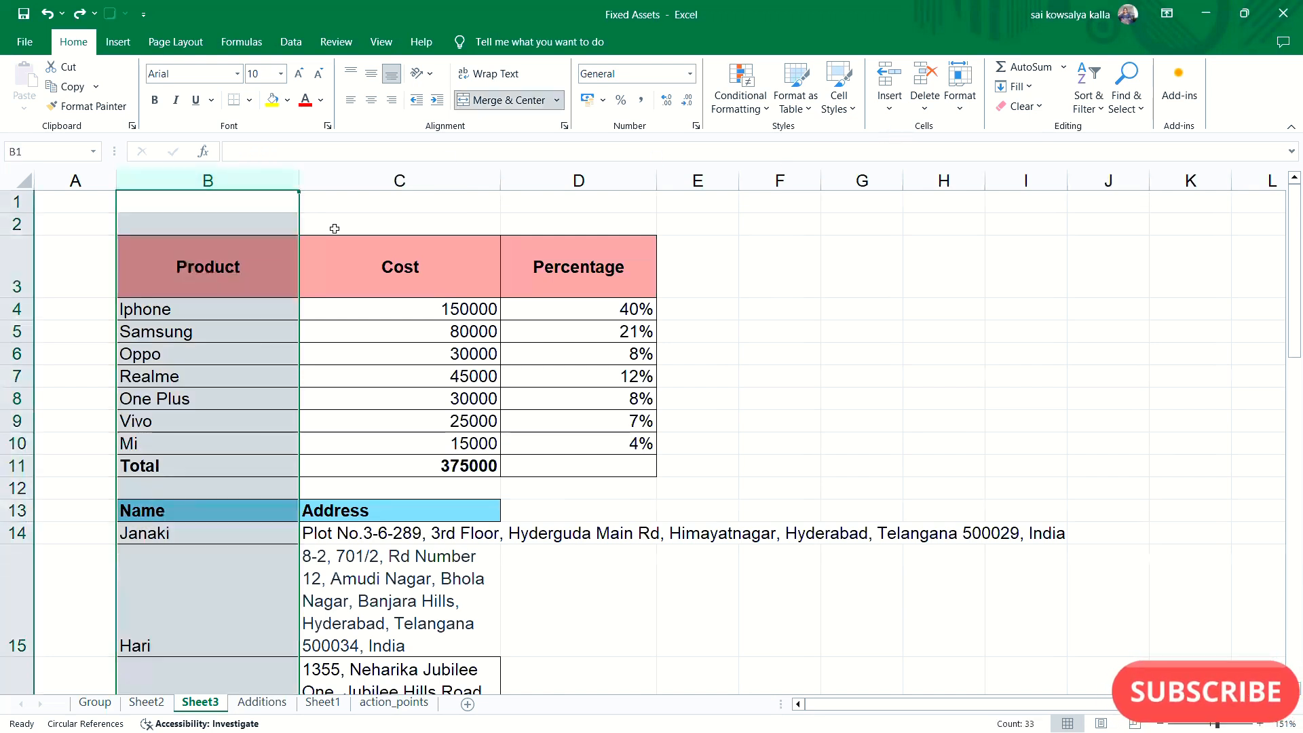
left_click(190, 276)
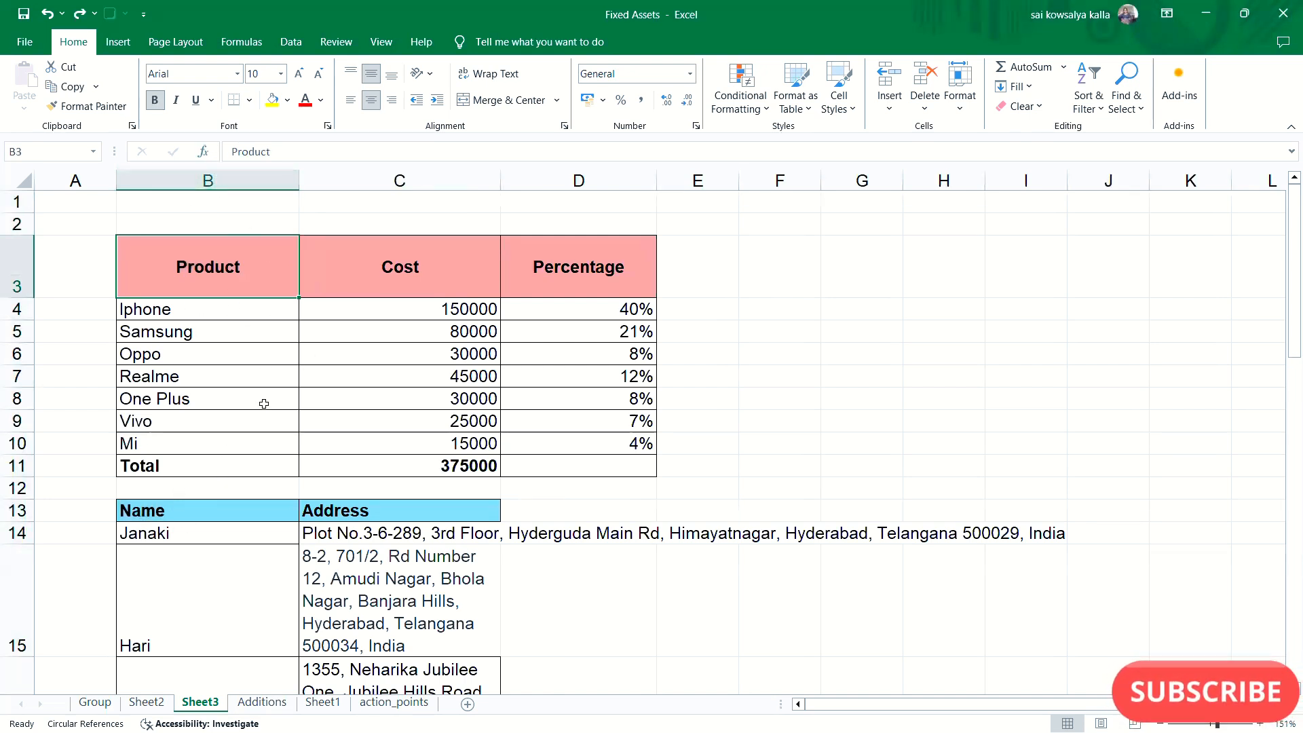
left_click(243, 181)
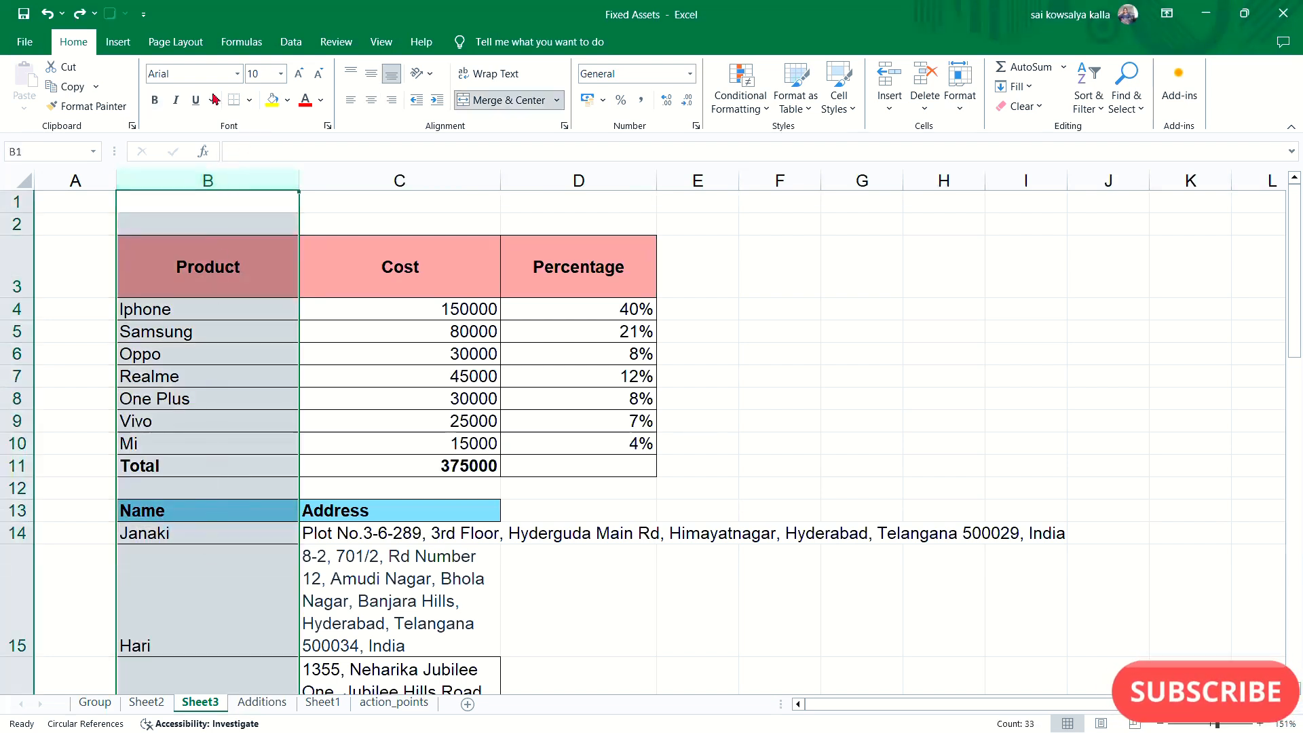
left_click(928, 111)
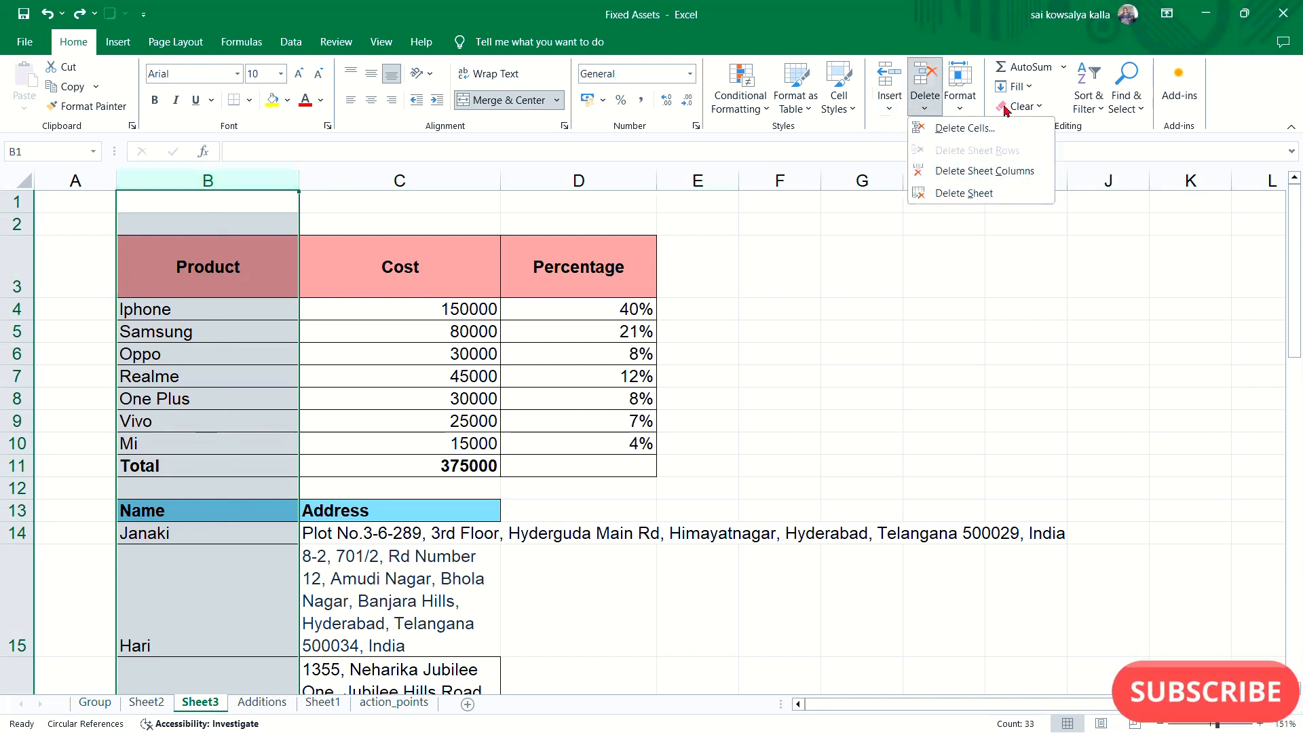
left_click(992, 172)
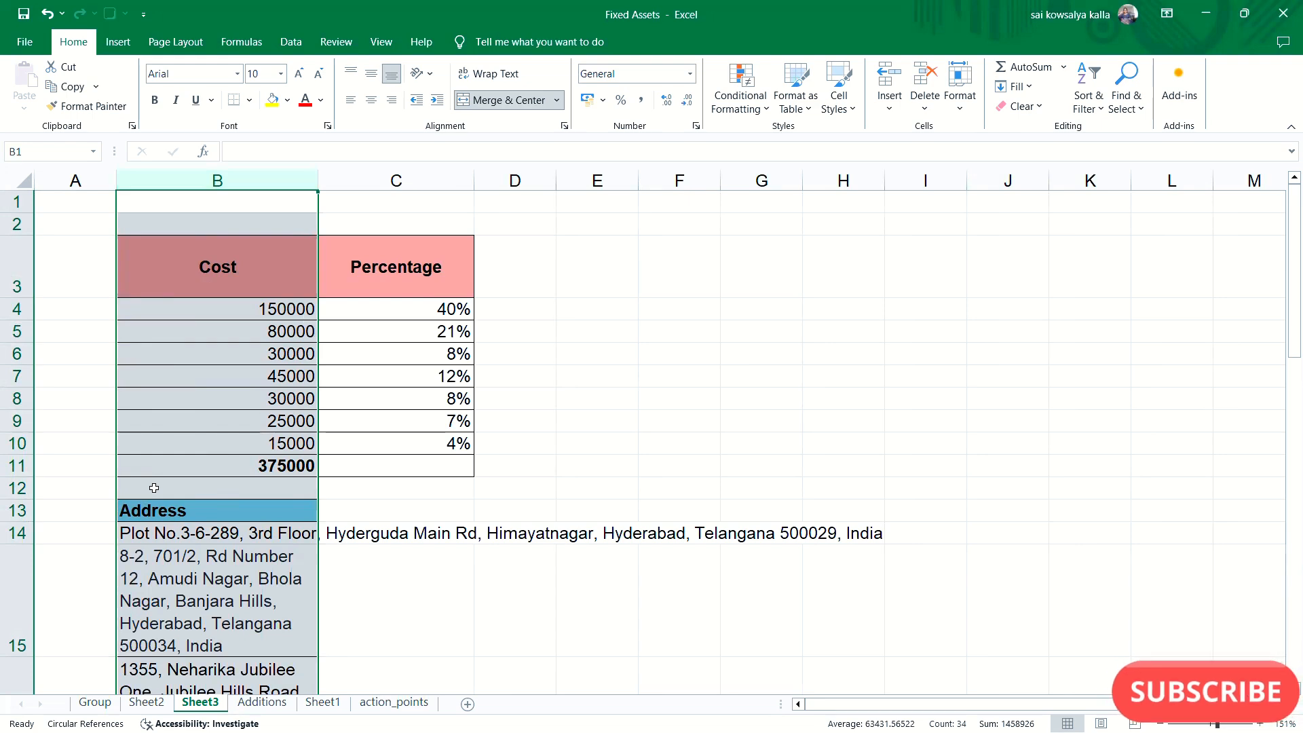
key("ctrl+z")
- Delete the entire header row 3 of the product table and undo the deletion
left_click(107, 340)
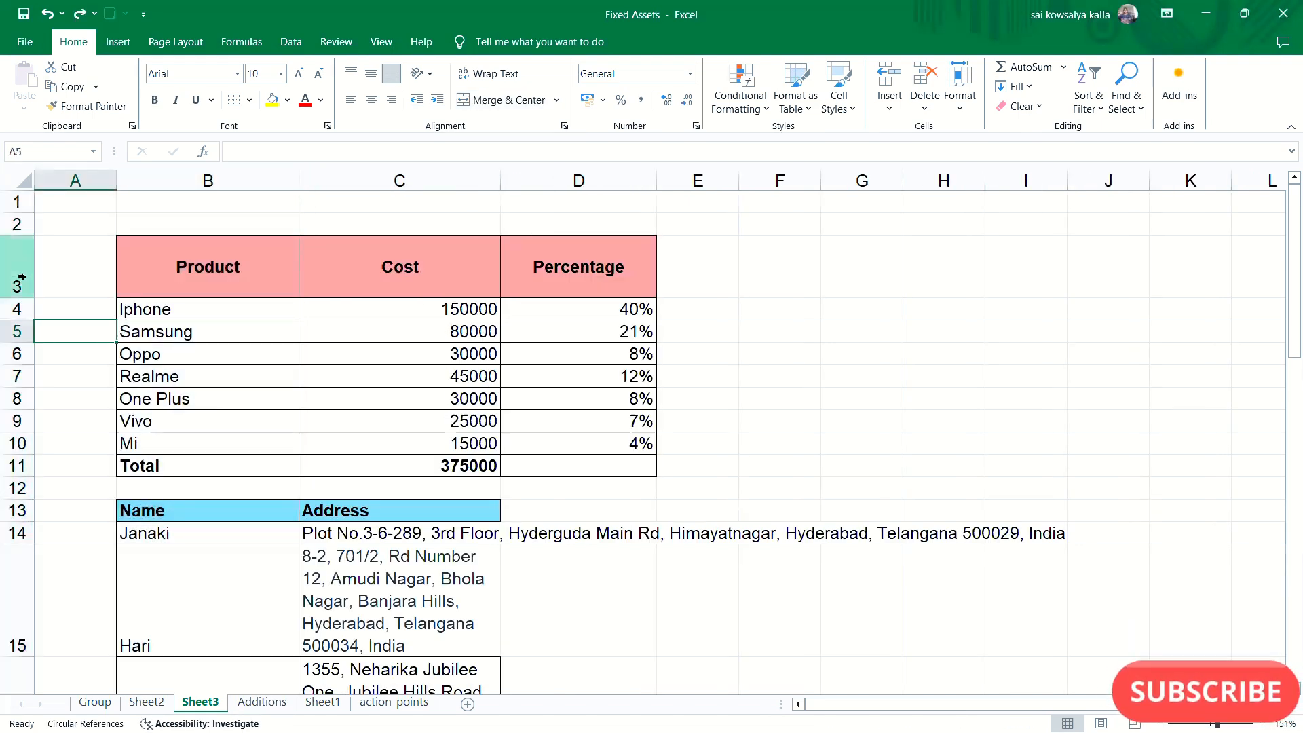
left_click(185, 265)
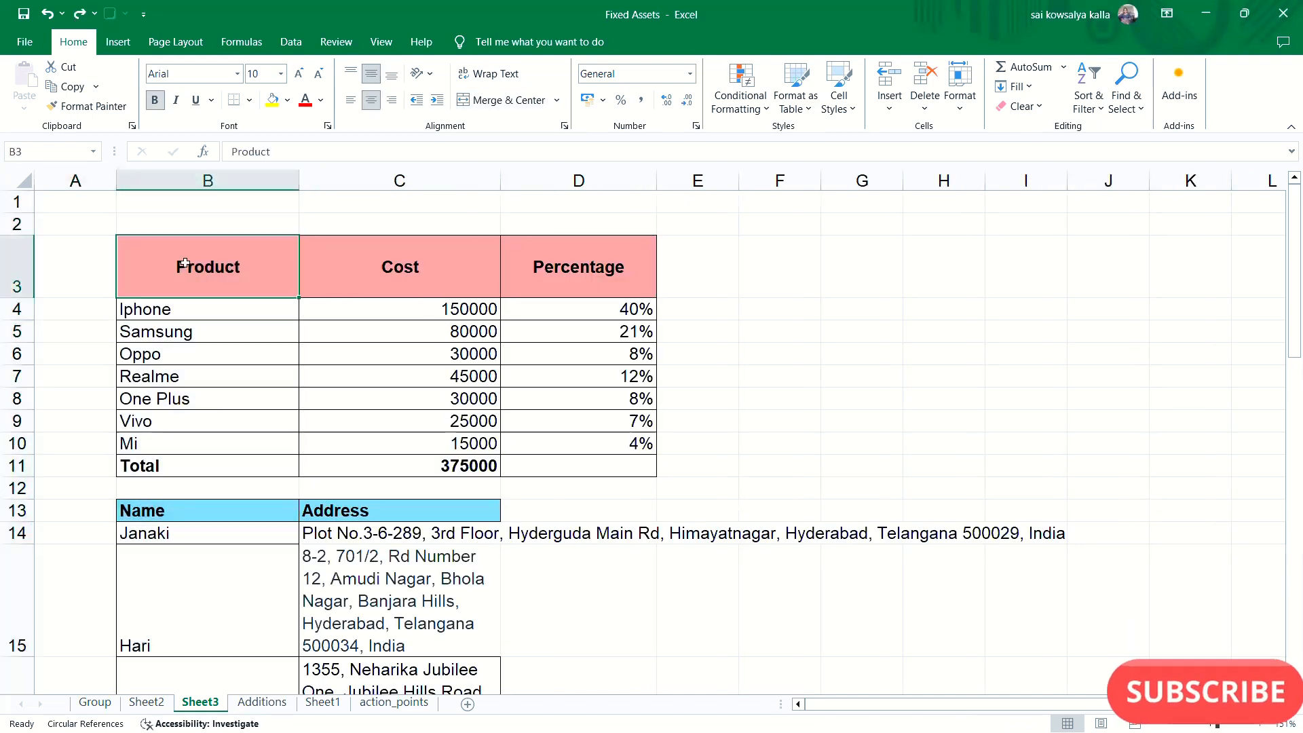
left_click(16, 269)
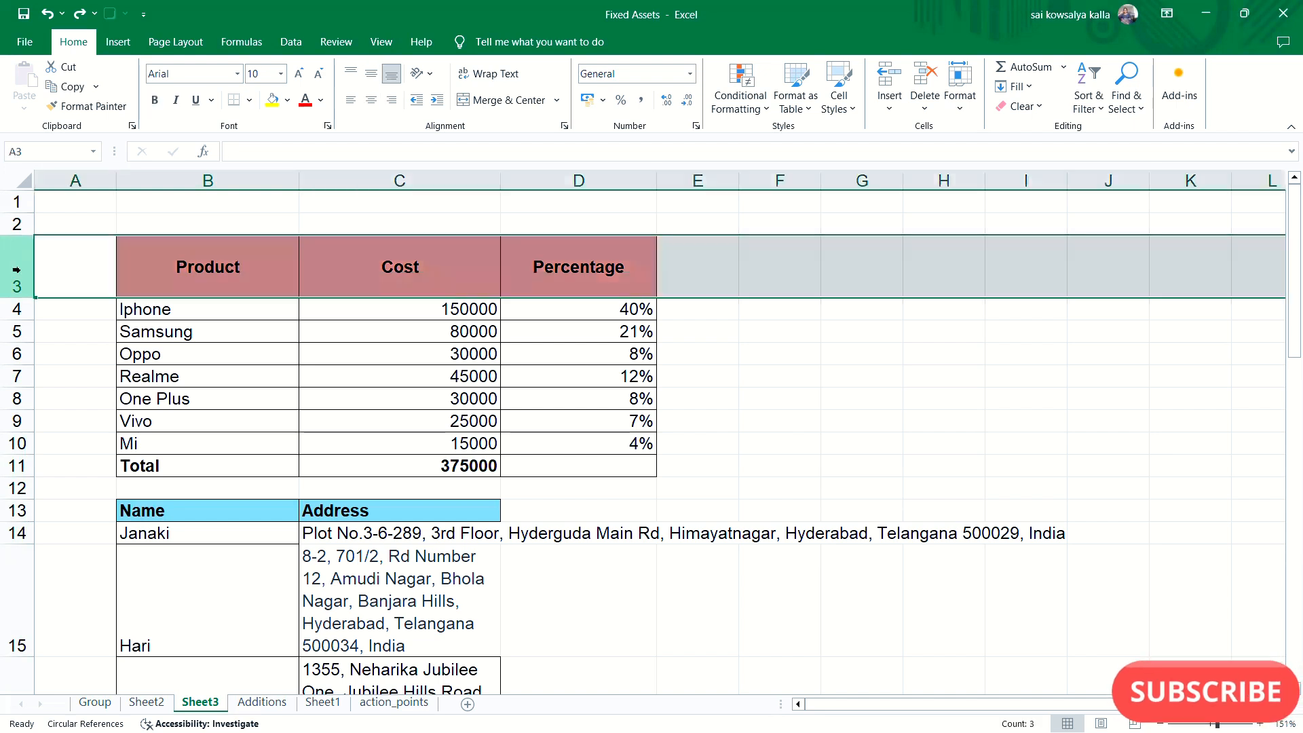
left_click(927, 107)
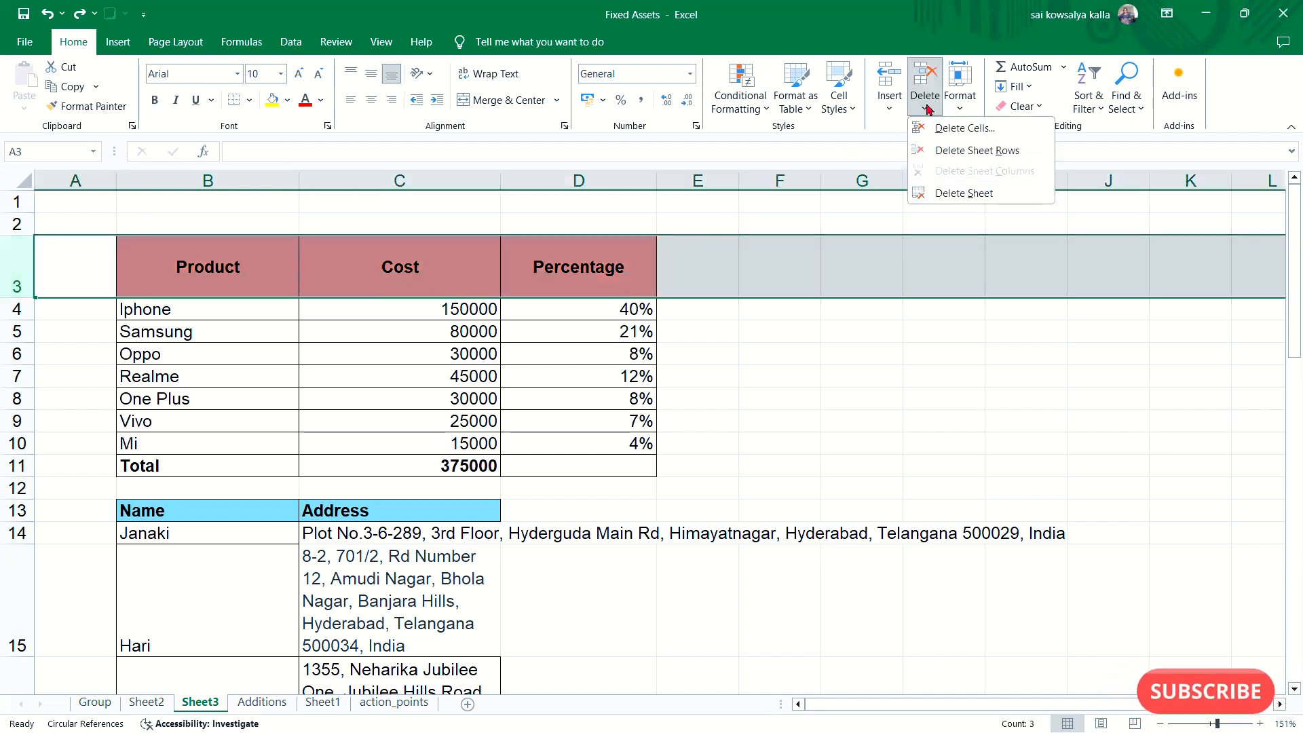
left_click(960, 150)
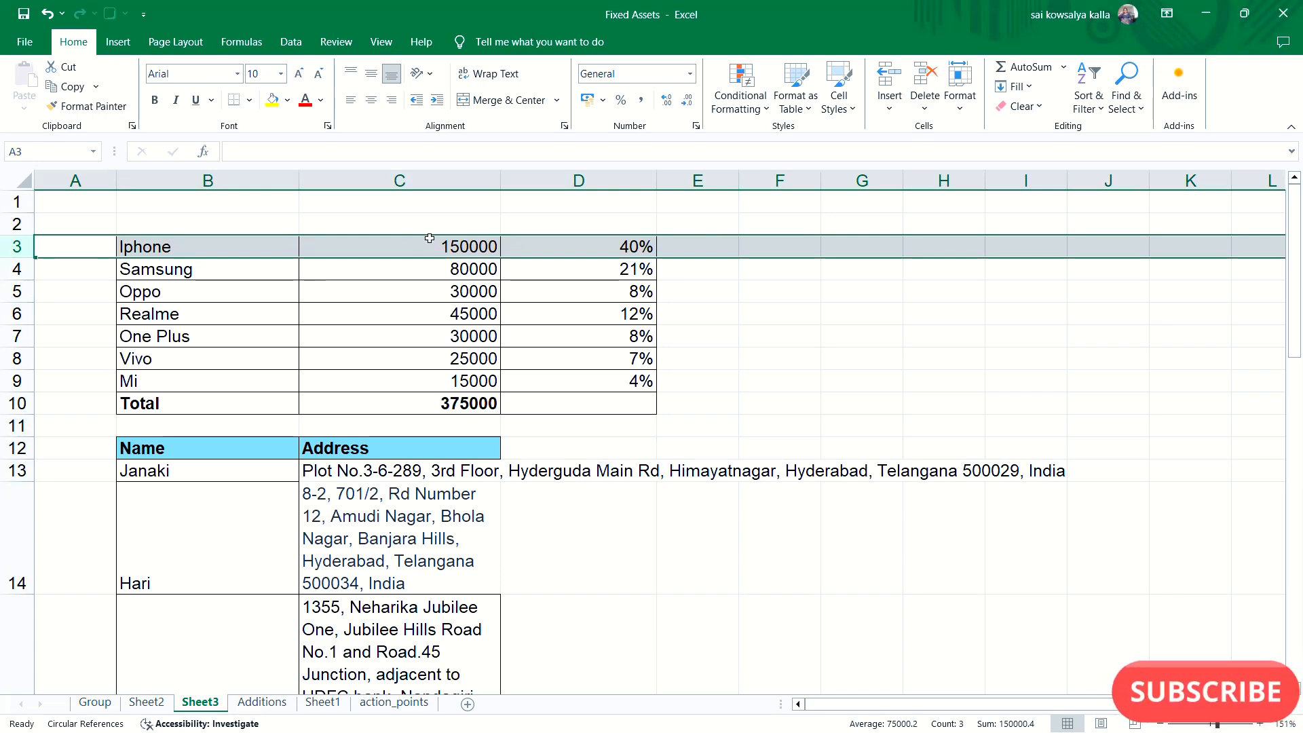
key("ctrl+z")
key("ctrl+z")
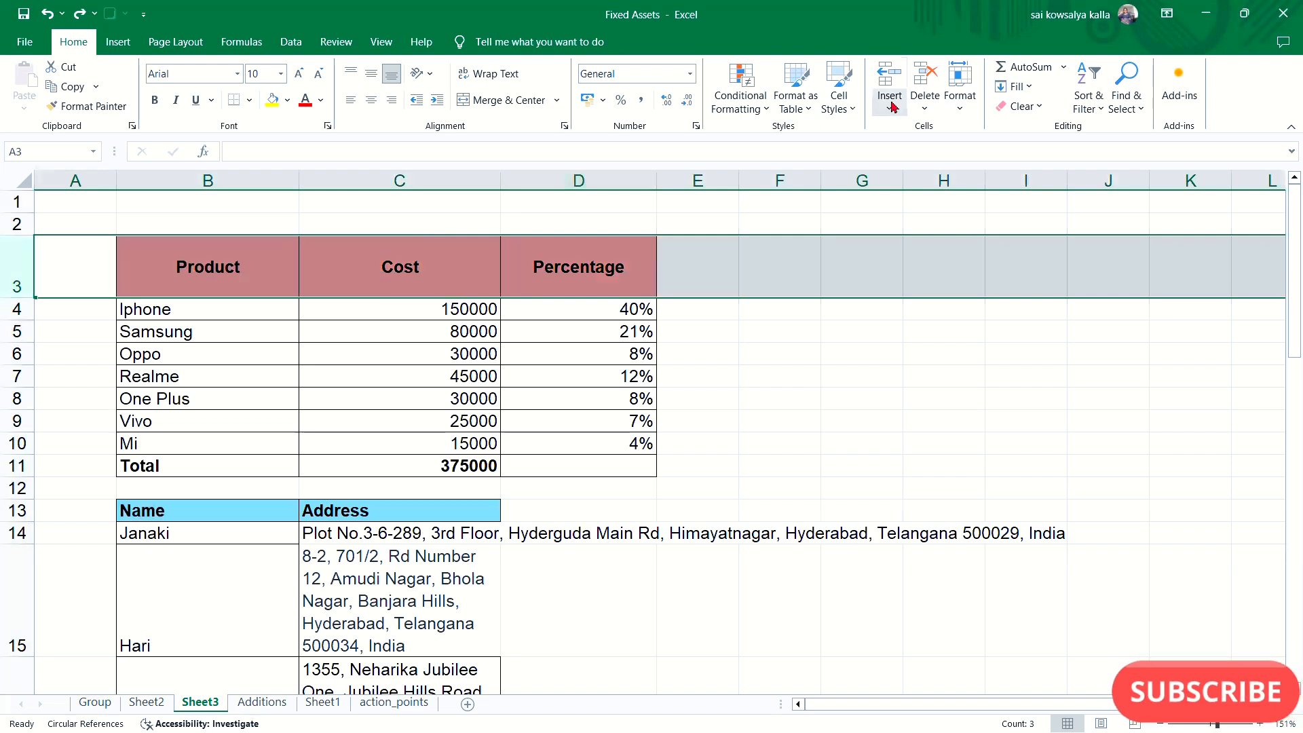
- Delete the Sheet1 worksheet permanently from the workbook
left_click(925, 102)
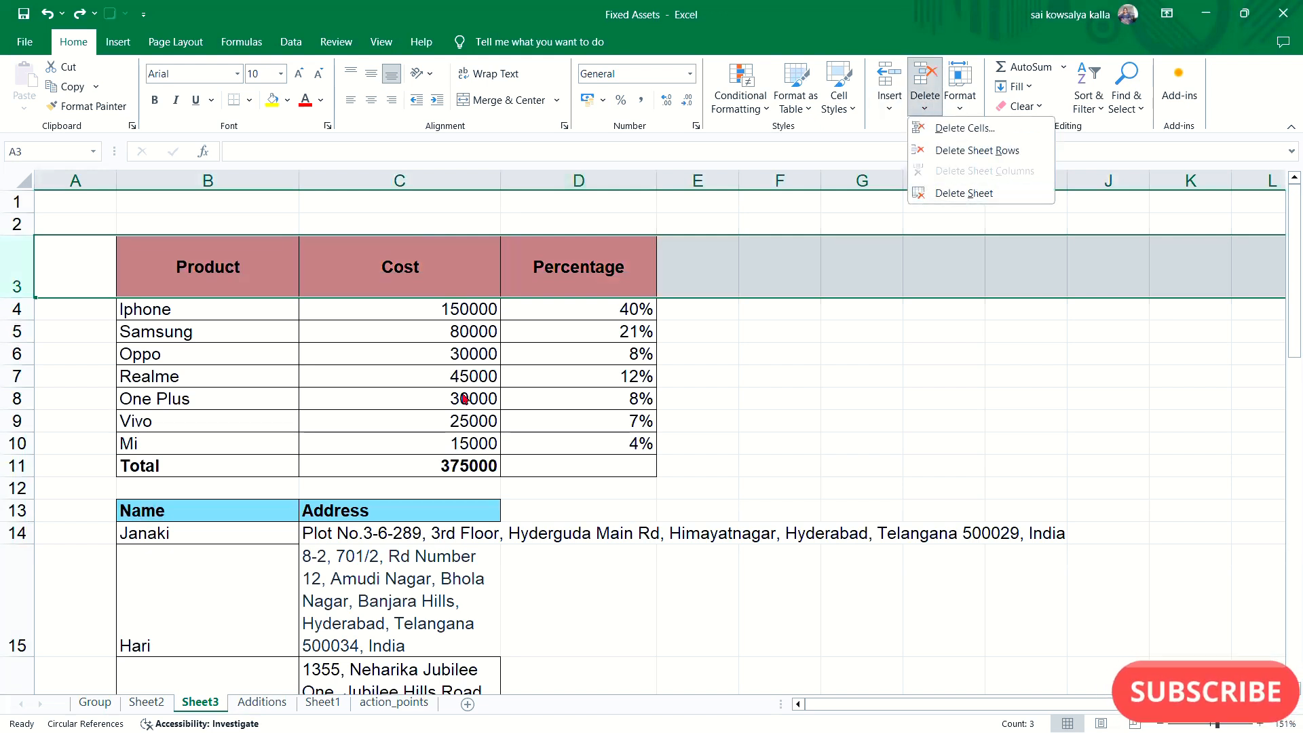
left_click(321, 706)
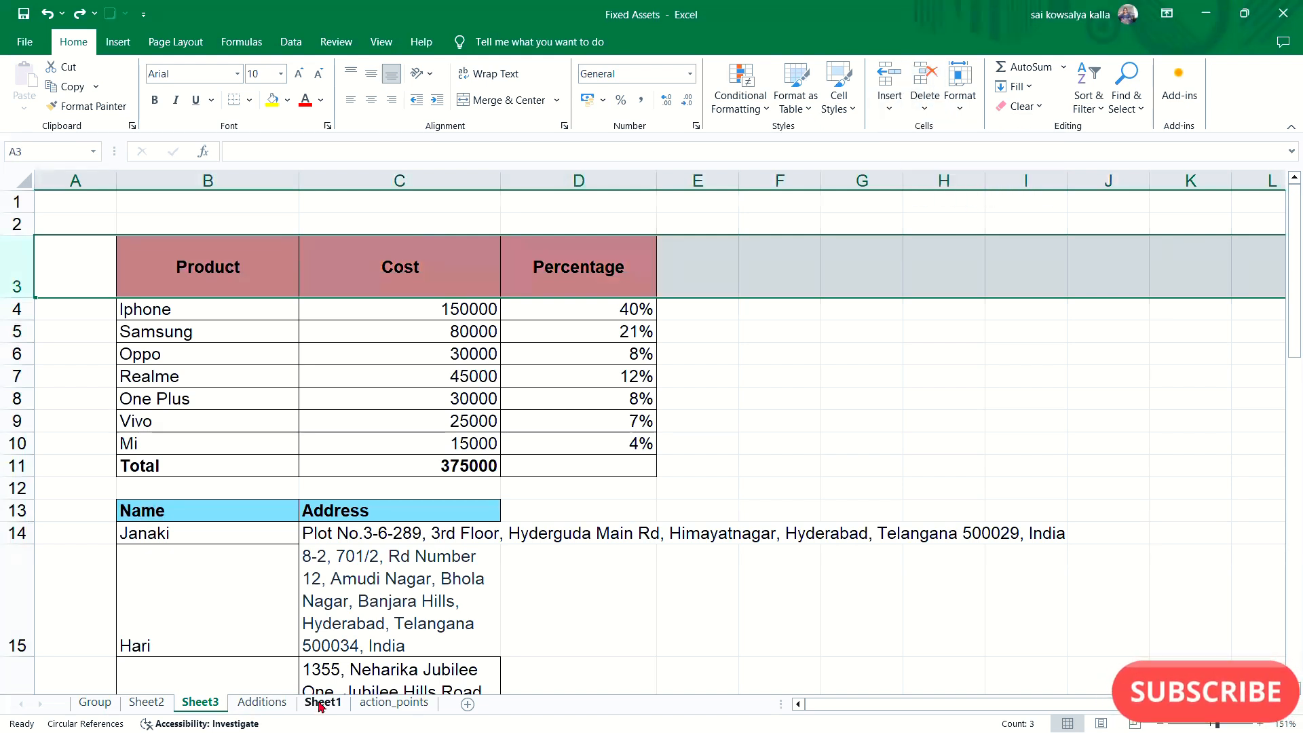
left_click(320, 704)
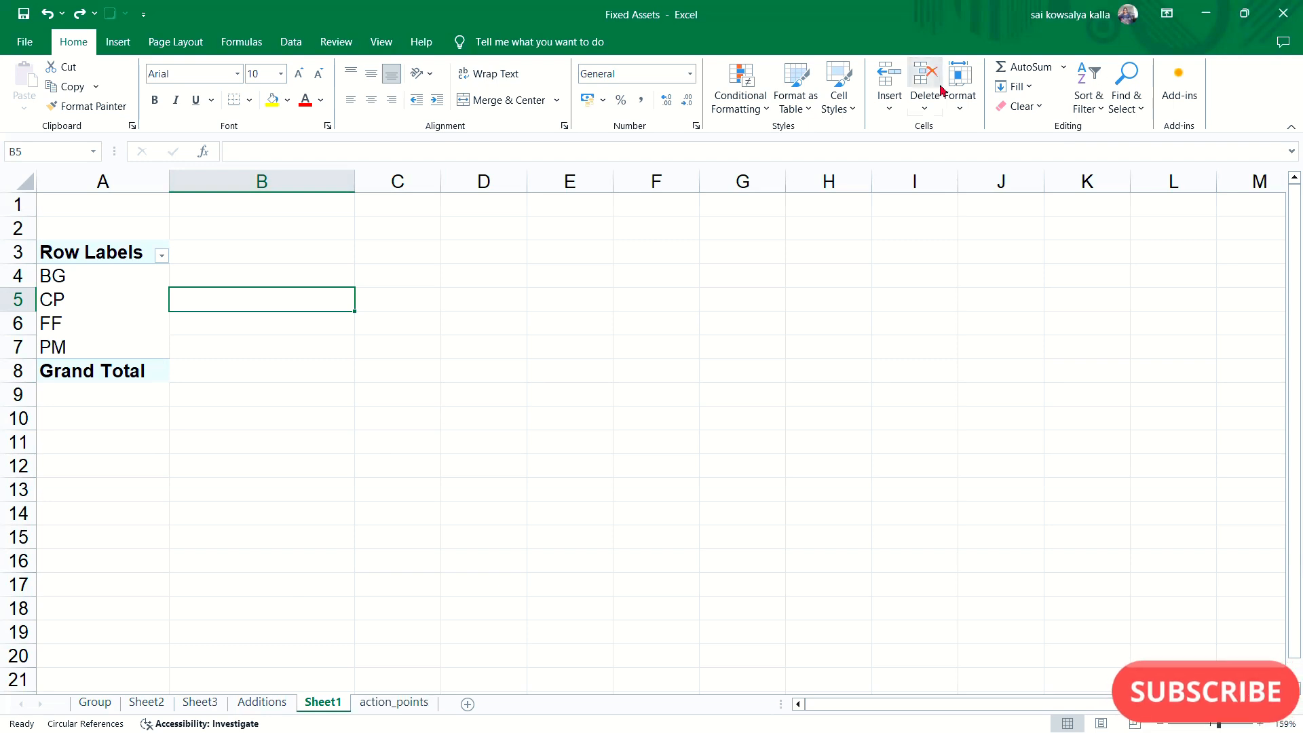
left_click(924, 110)
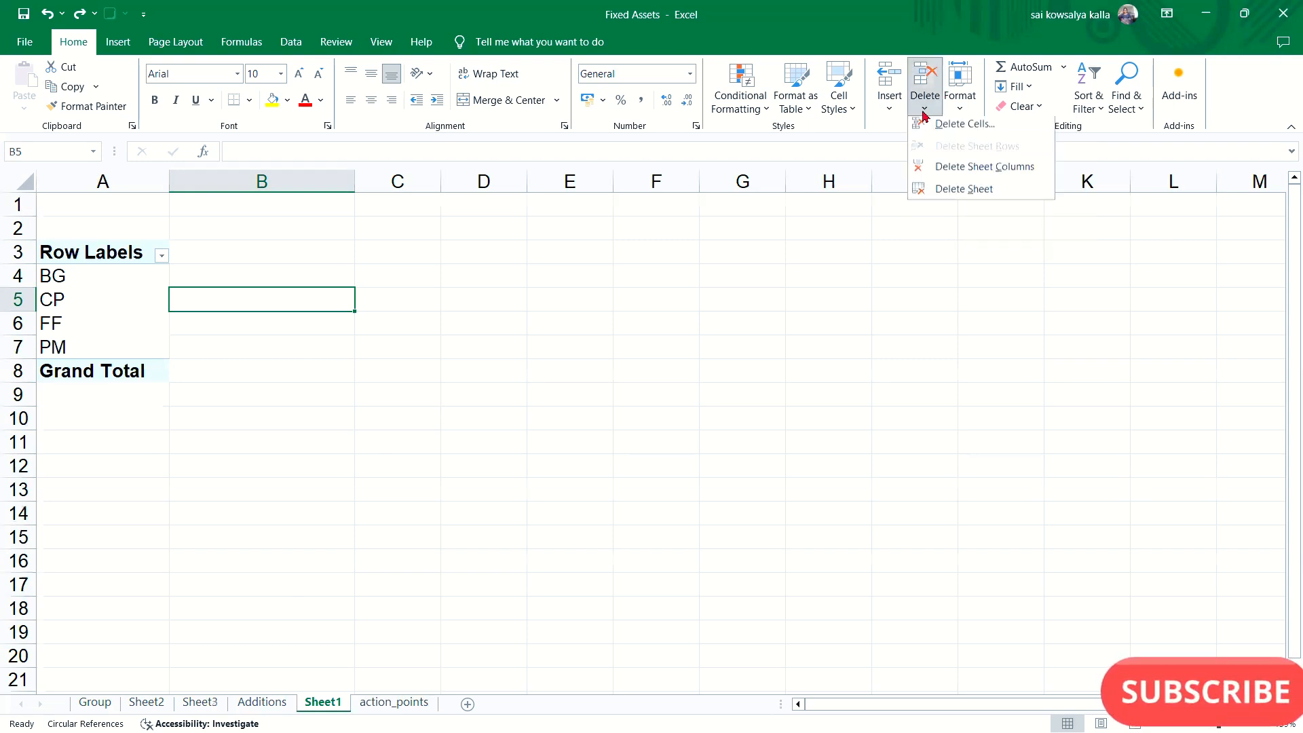
left_click(945, 194)
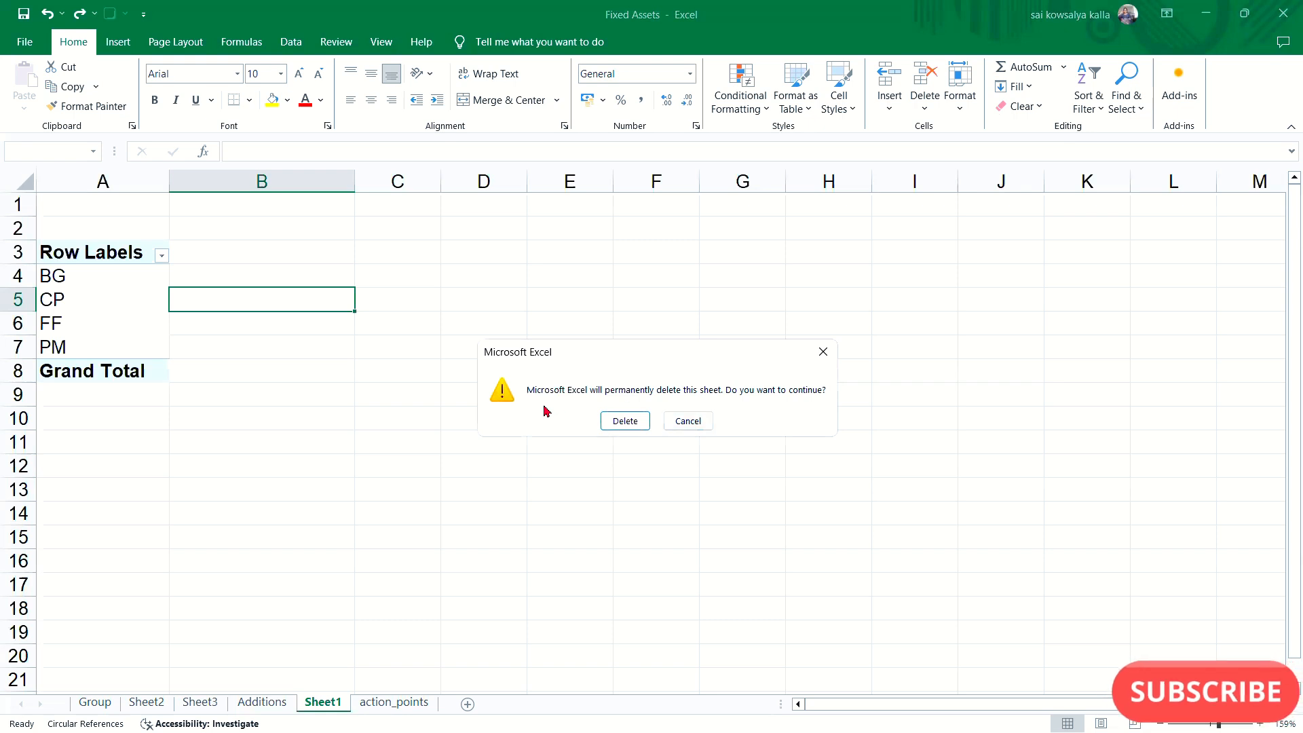
left_click(630, 422)
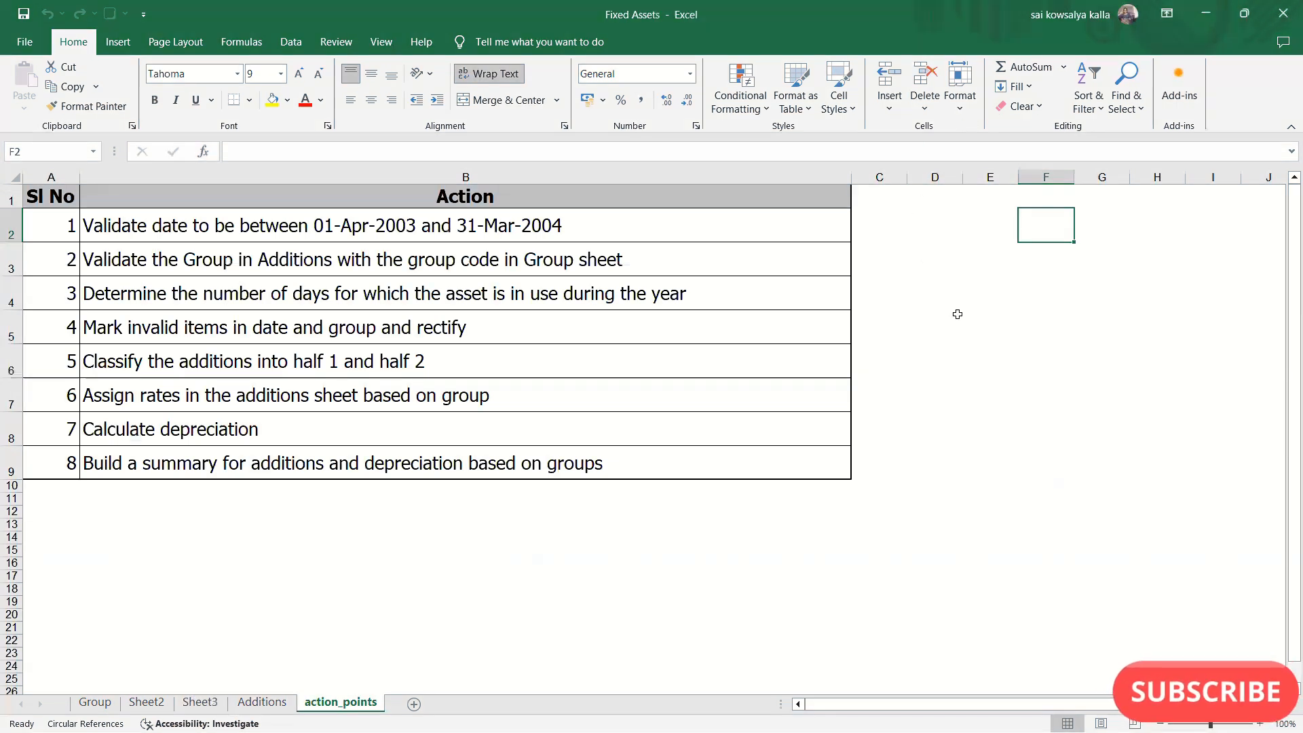
- Return to the product cost table on Sheet3
left_click(954, 96)
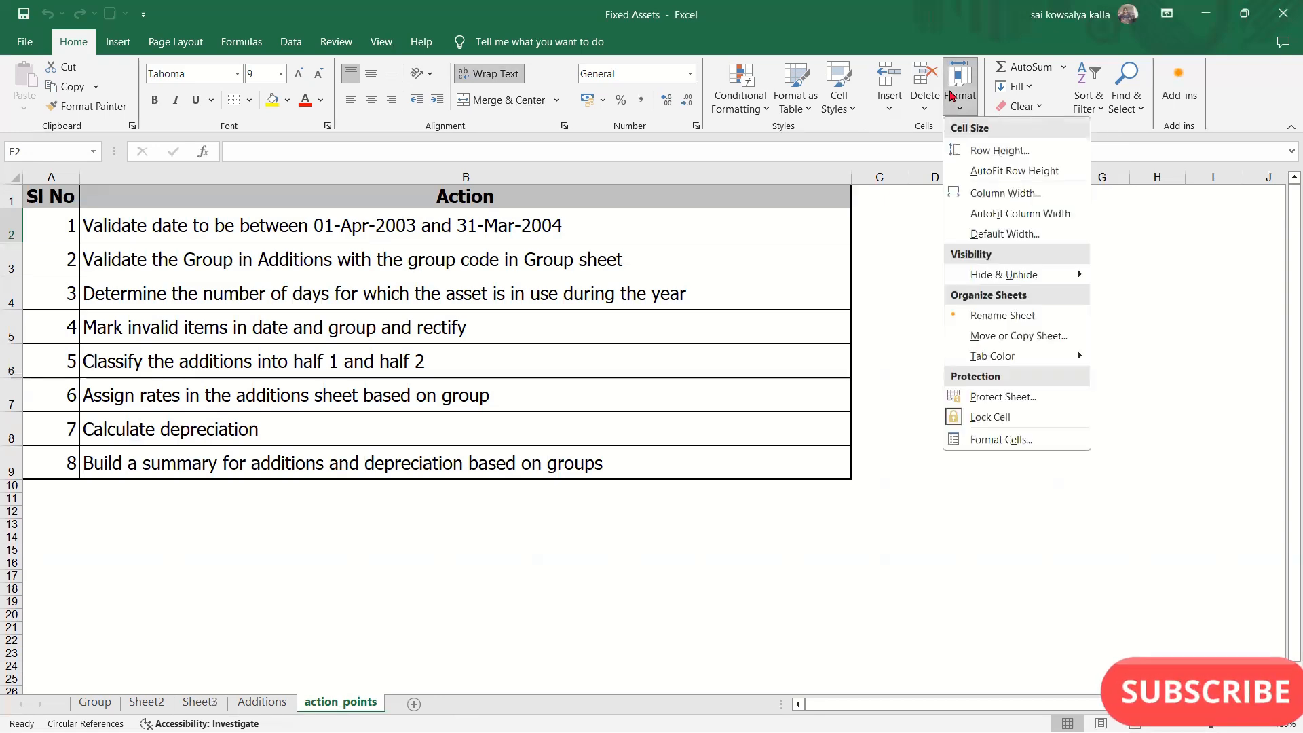
left_click(835, 326)
left_click(144, 702)
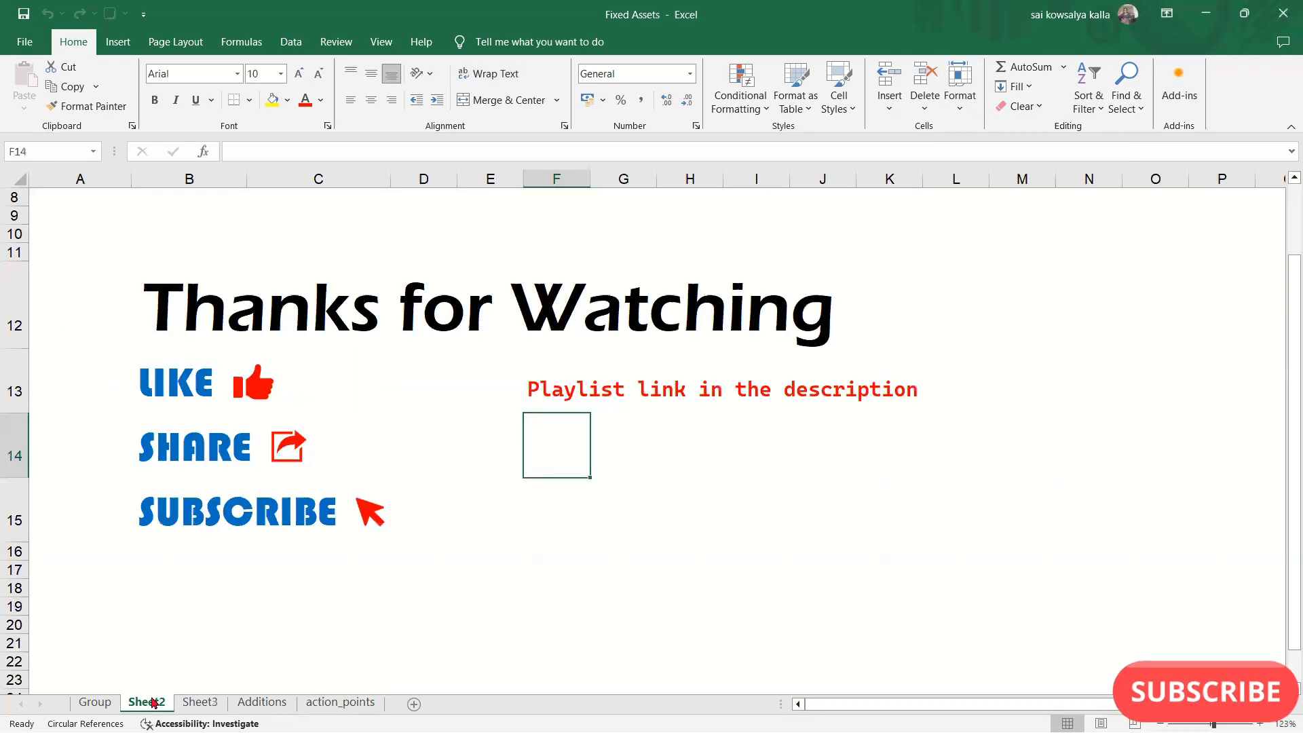
left_click(184, 703)
left_click(281, 376)
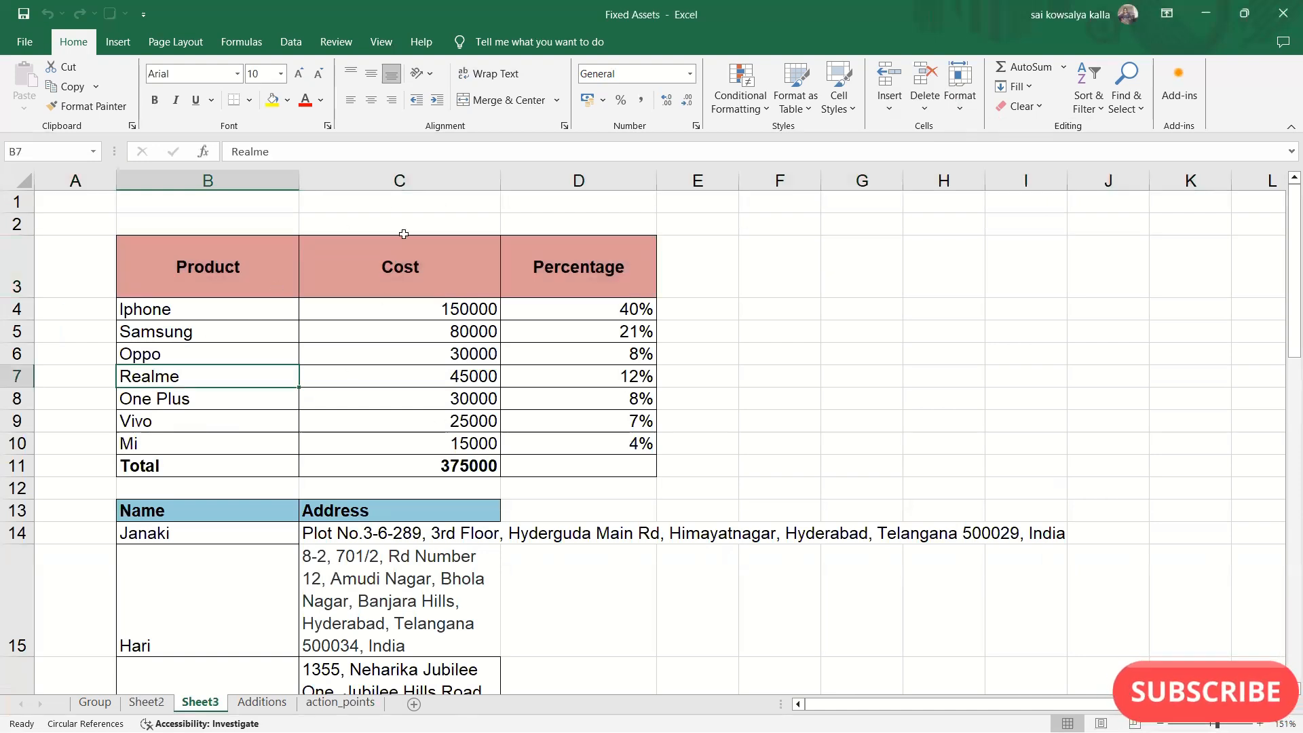
- AutoFit the width of the Cost column C to its table cells C3:C10
left_click(405, 180)
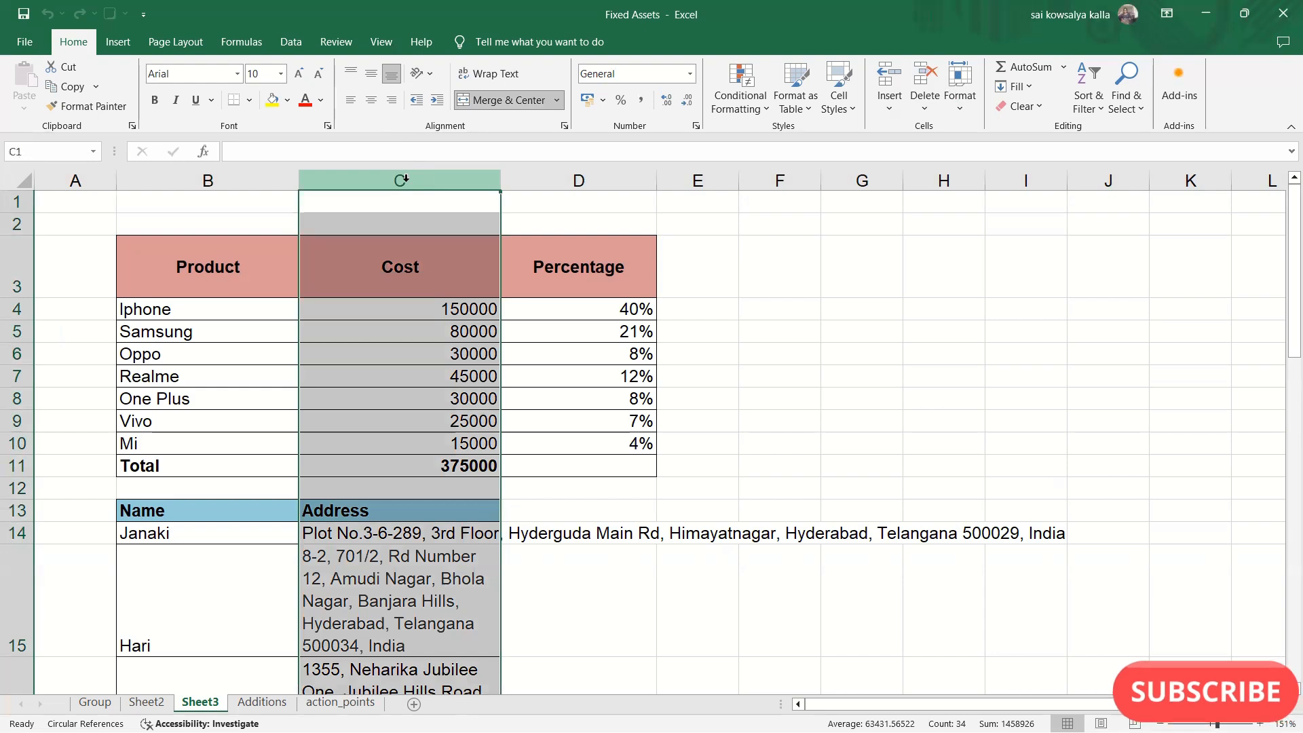
left_click(405, 285)
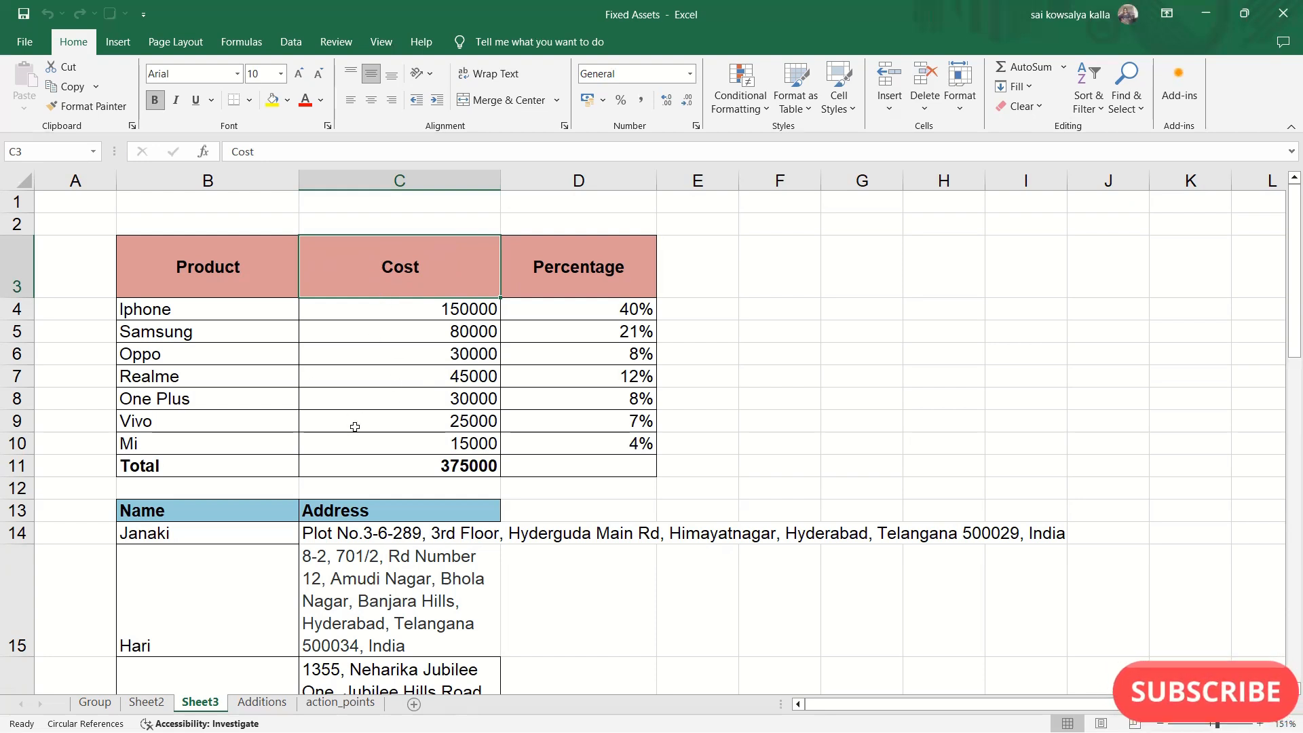
left_click_drag(399, 307, 434, 448)
left_click(367, 310)
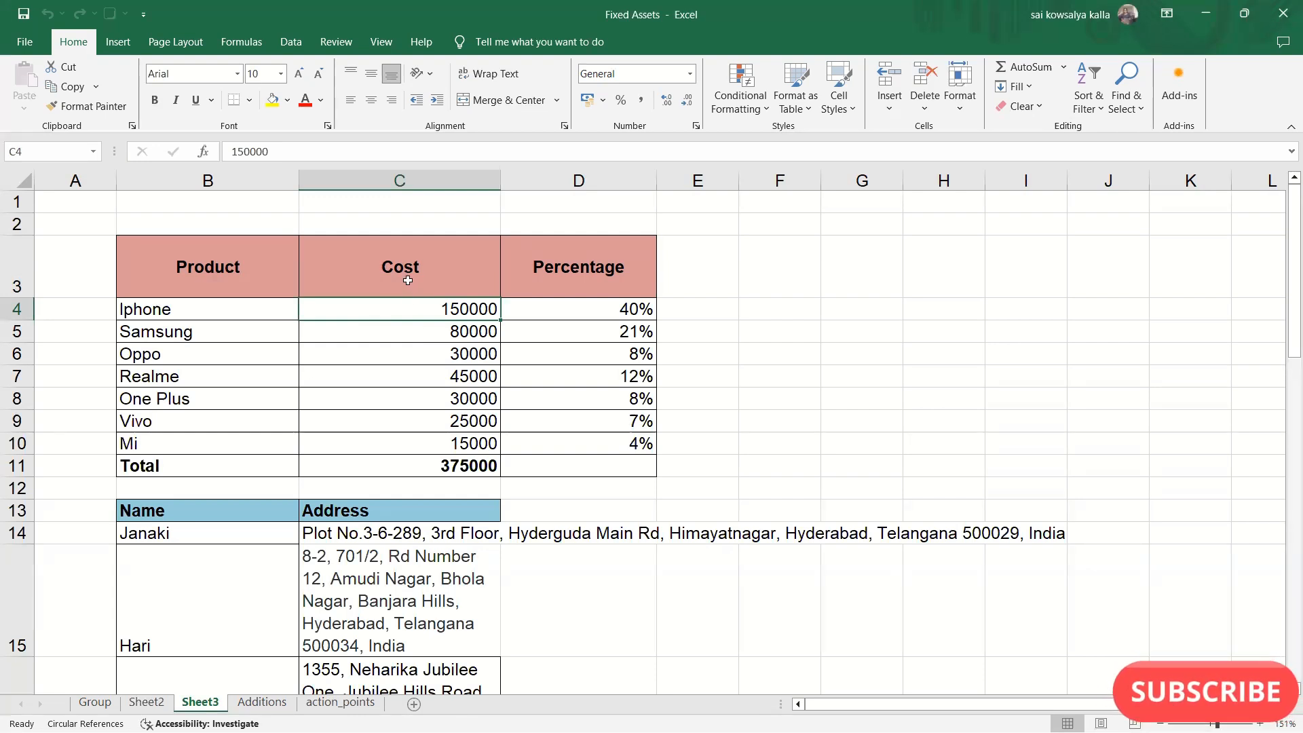
left_click_drag(396, 267, 429, 435)
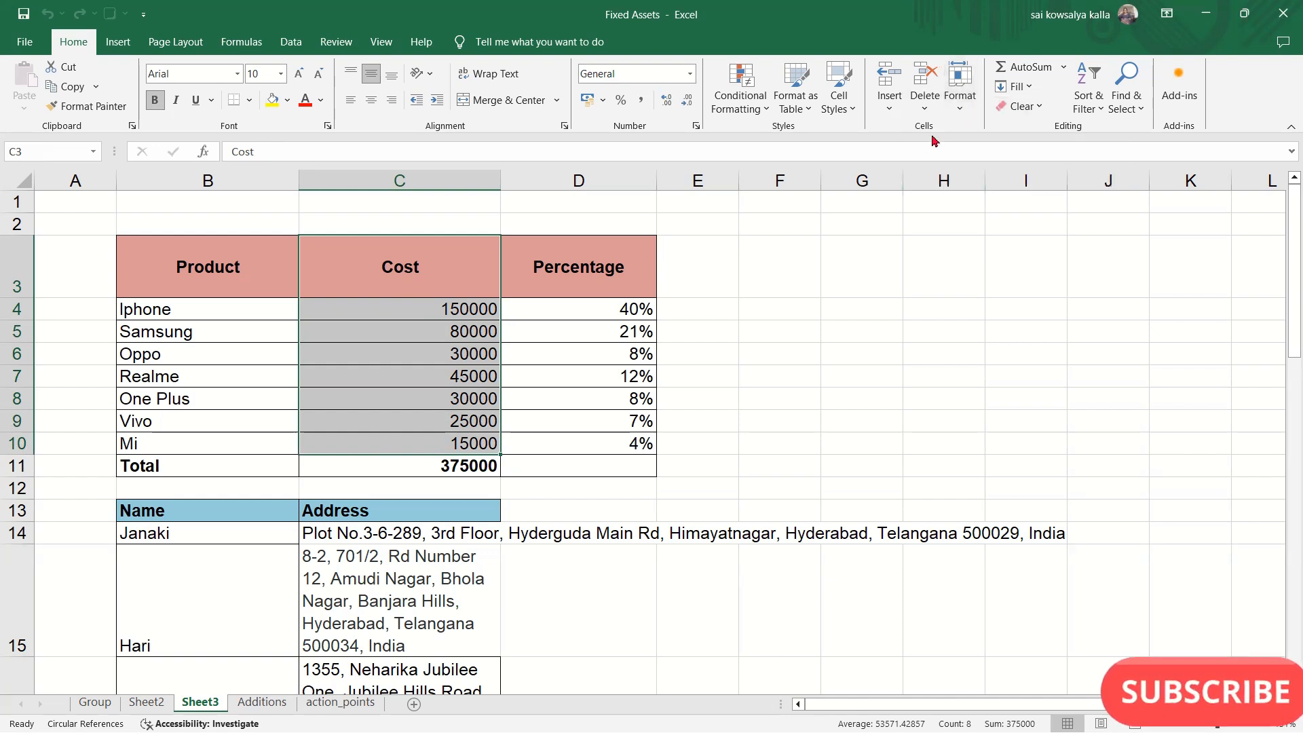
left_click(962, 108)
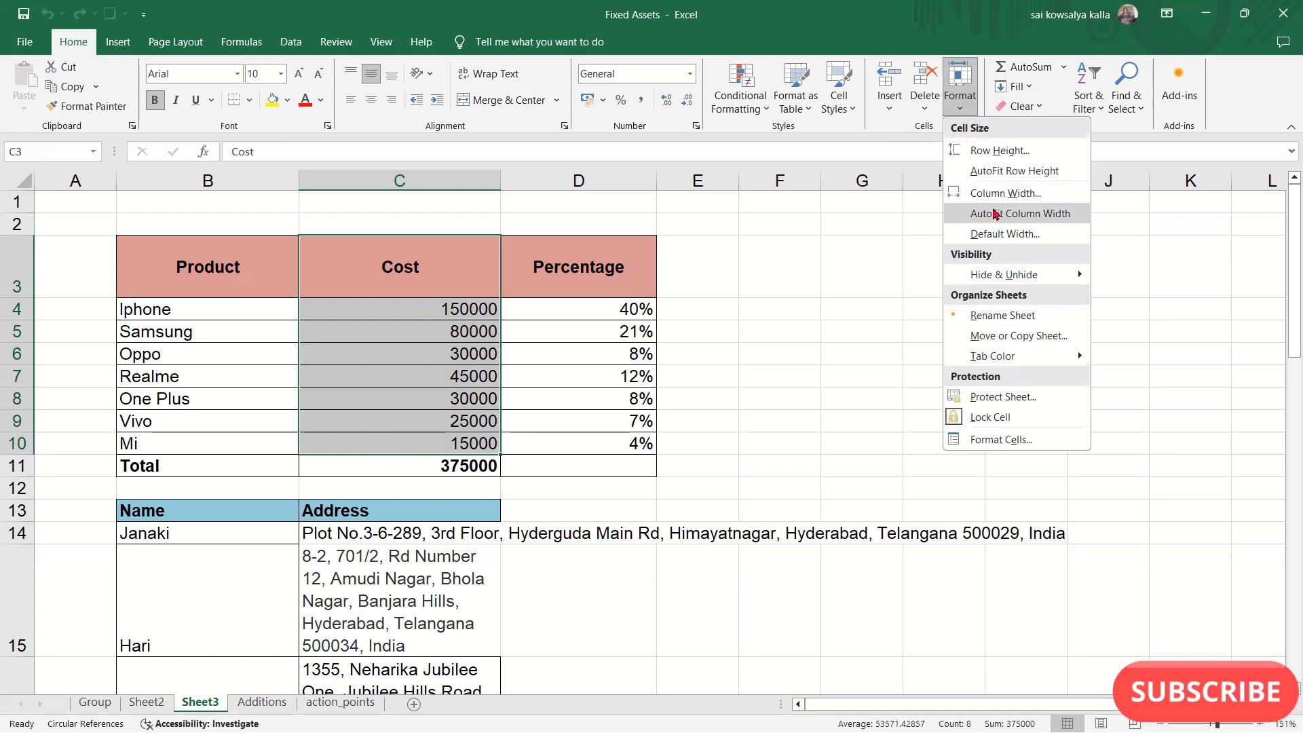
left_click(993, 213)
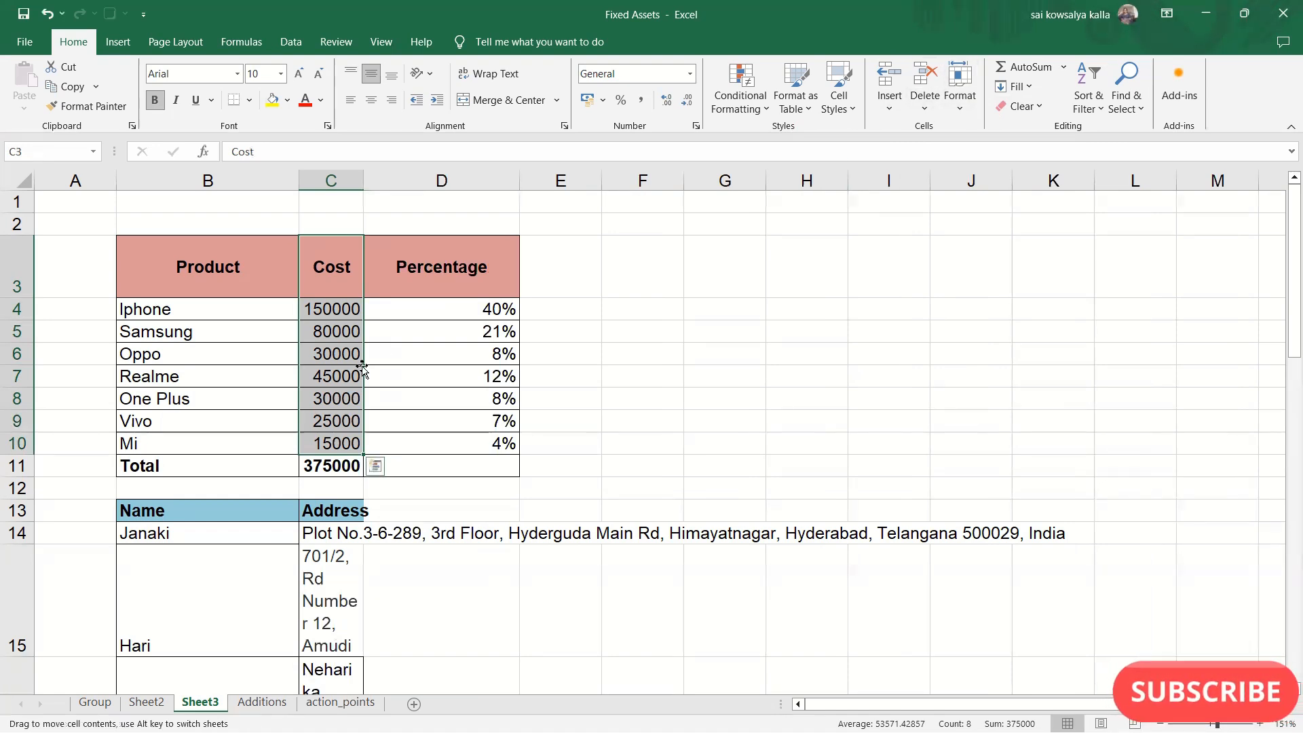
- Reduce the height of the table's header row 3 with a custom row height and undo the change
left_click(176, 307)
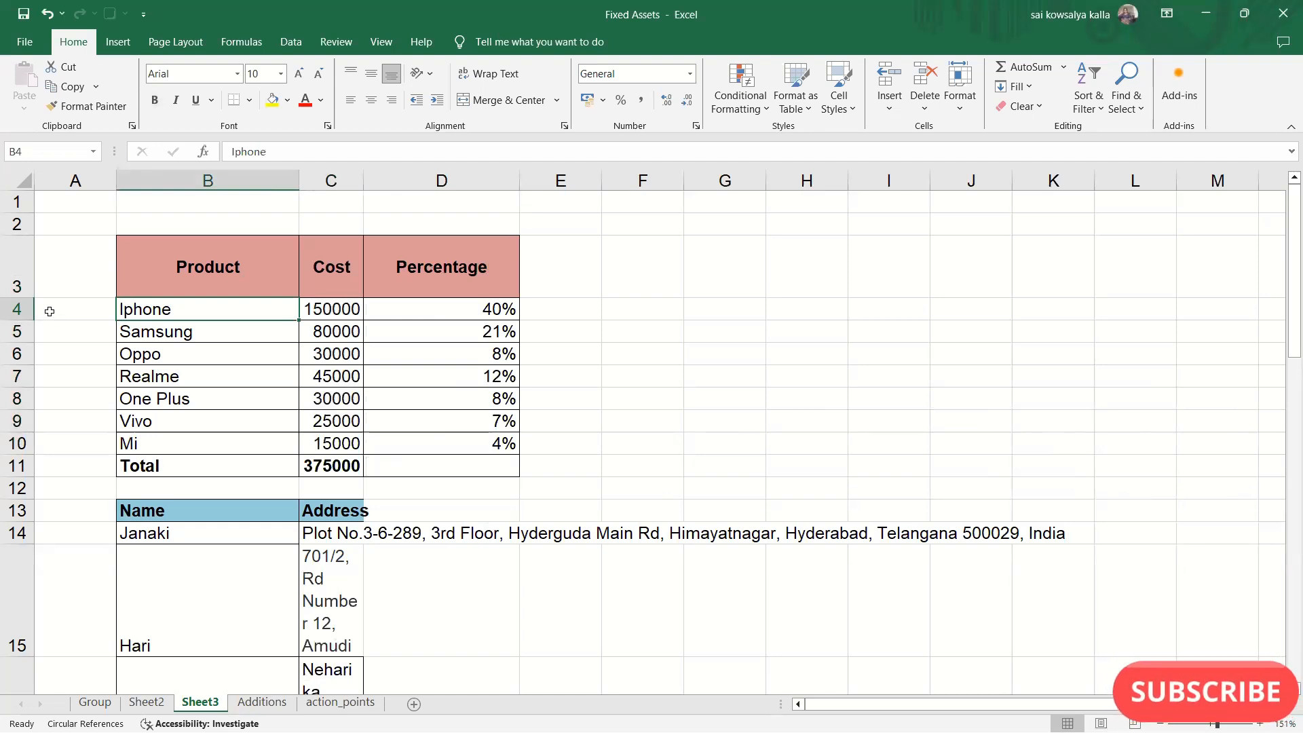
left_click(960, 95)
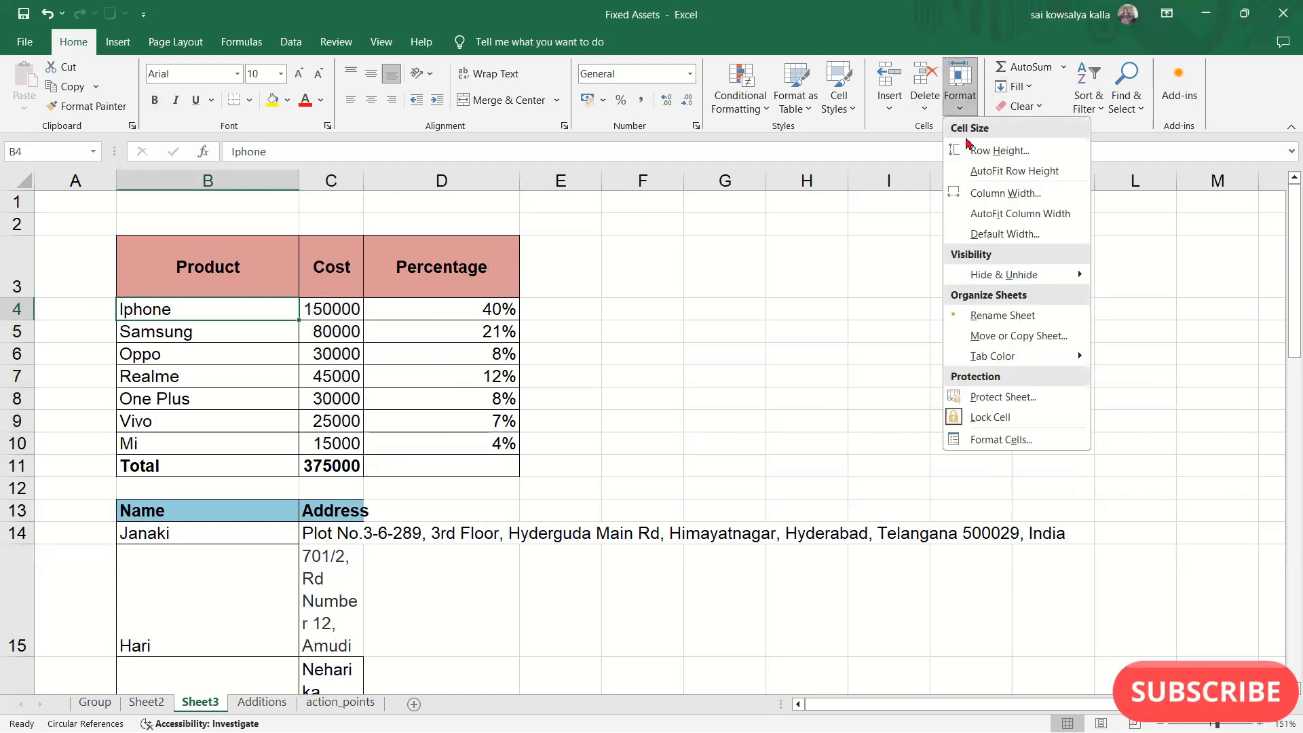
left_click(246, 253)
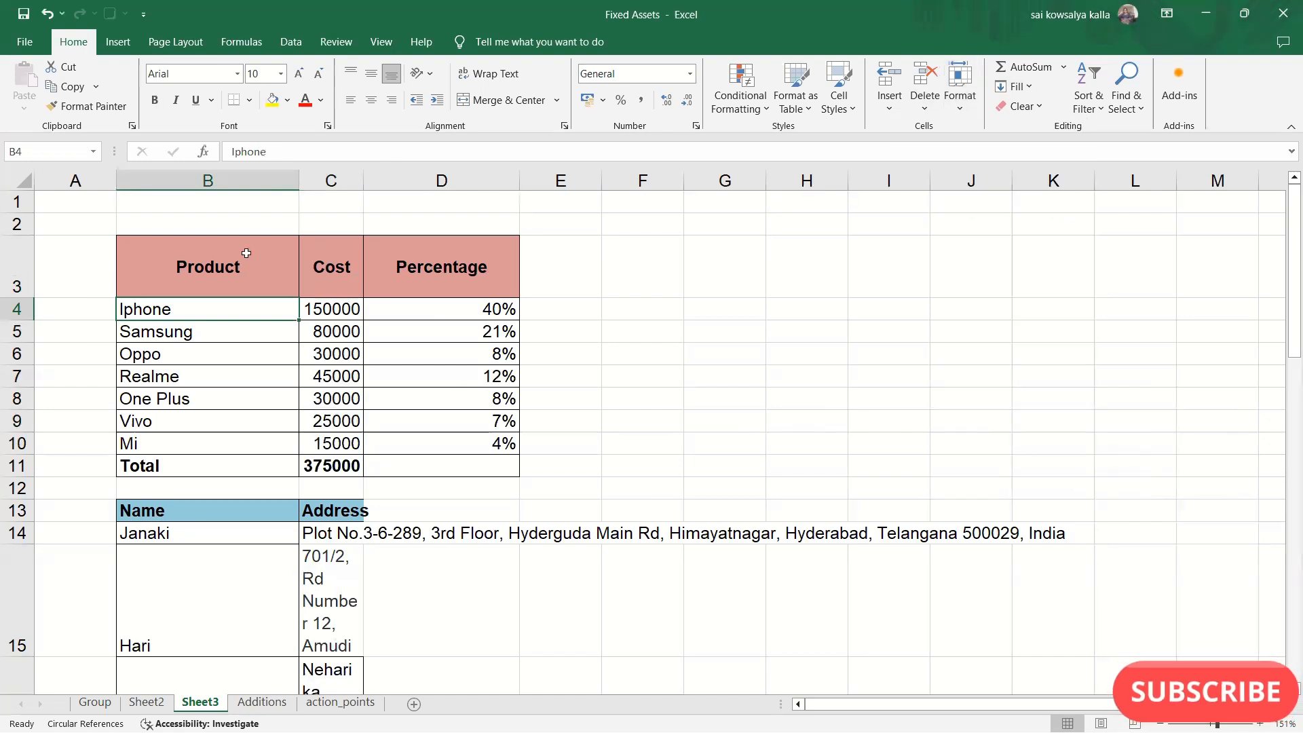
left_click_drag(220, 262, 381, 267)
left_click(230, 273)
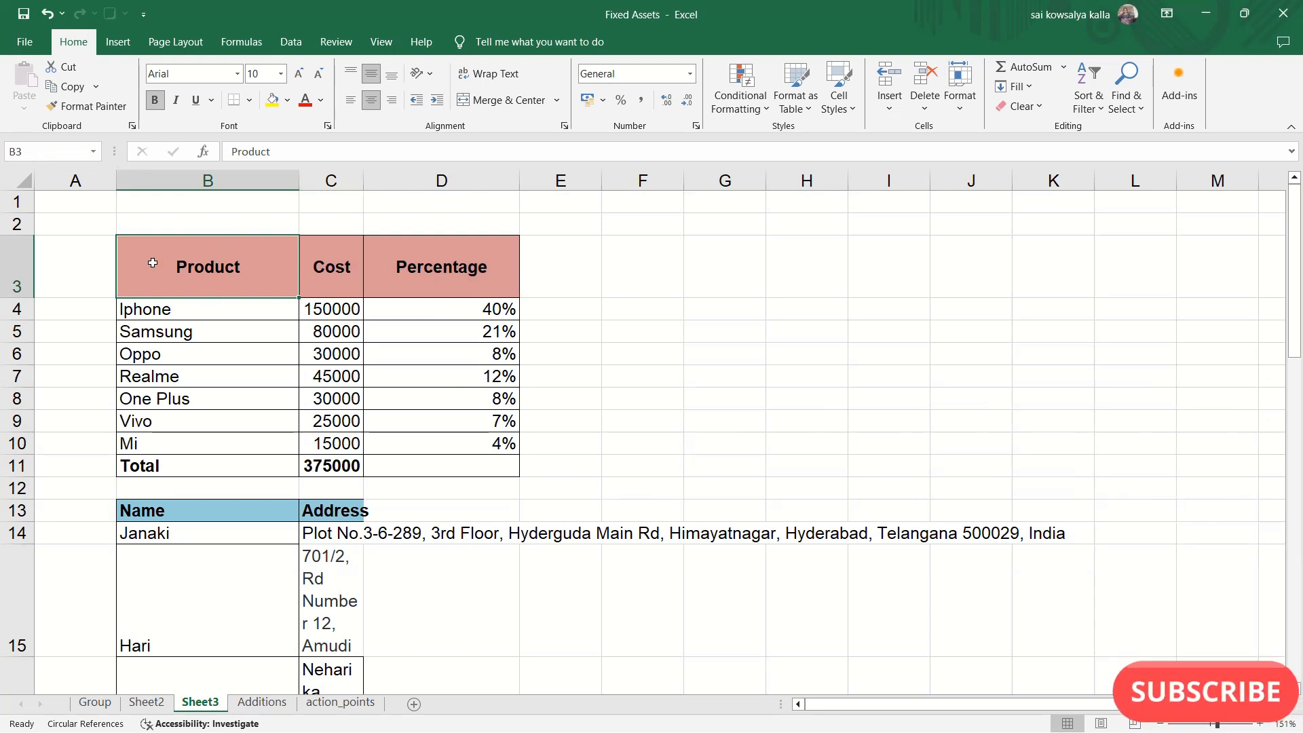
left_click_drag(207, 268, 408, 269)
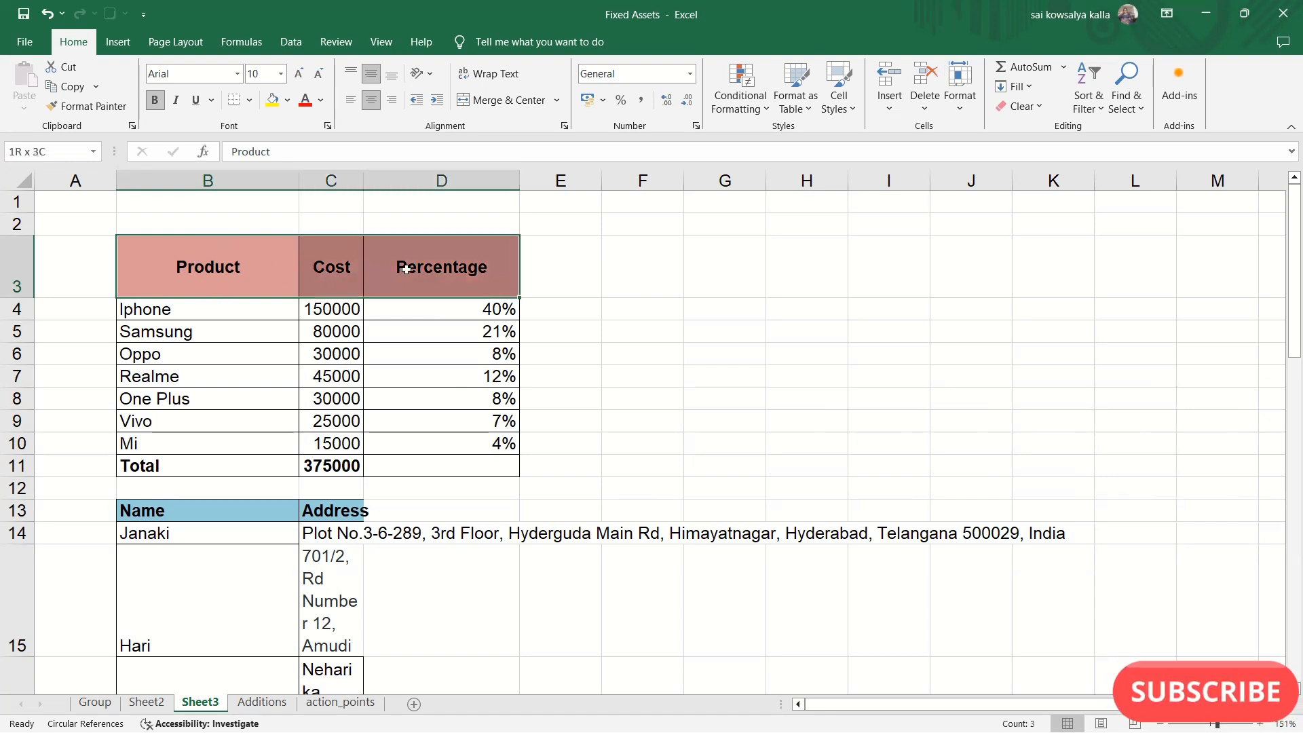
left_click(957, 110)
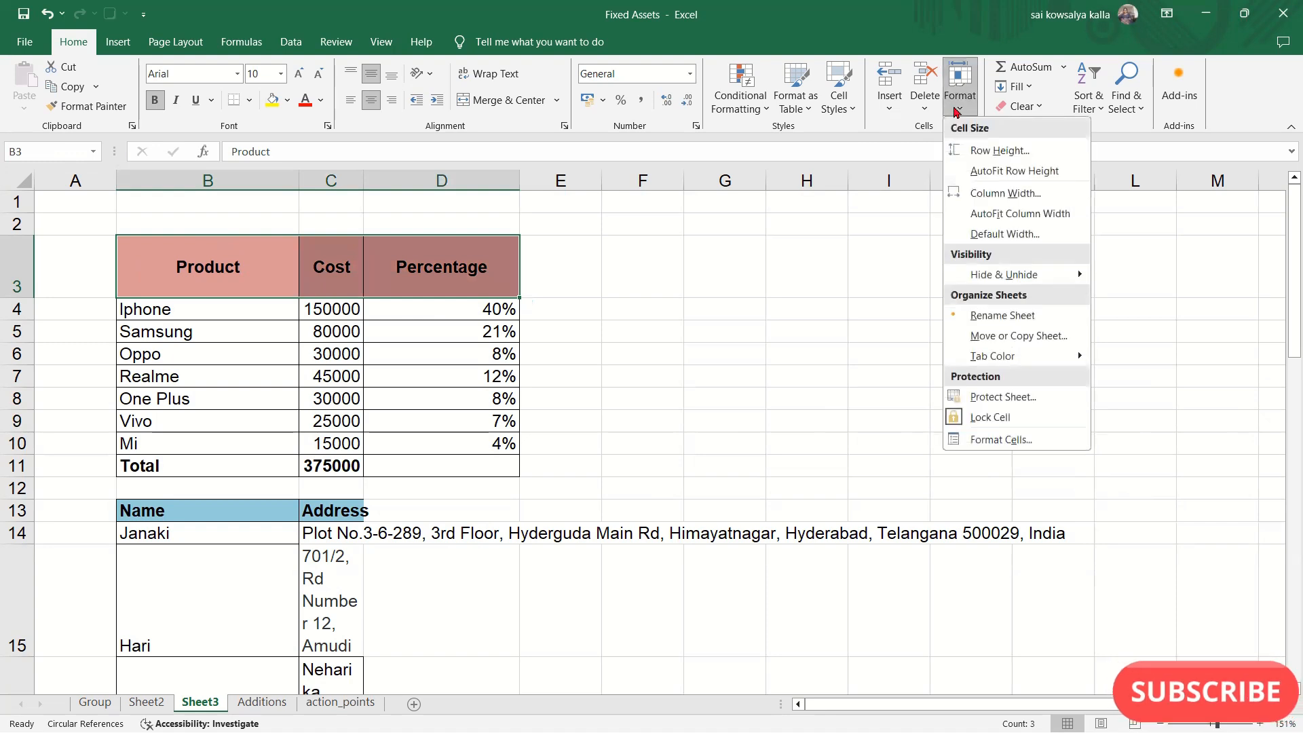
left_click(998, 150)
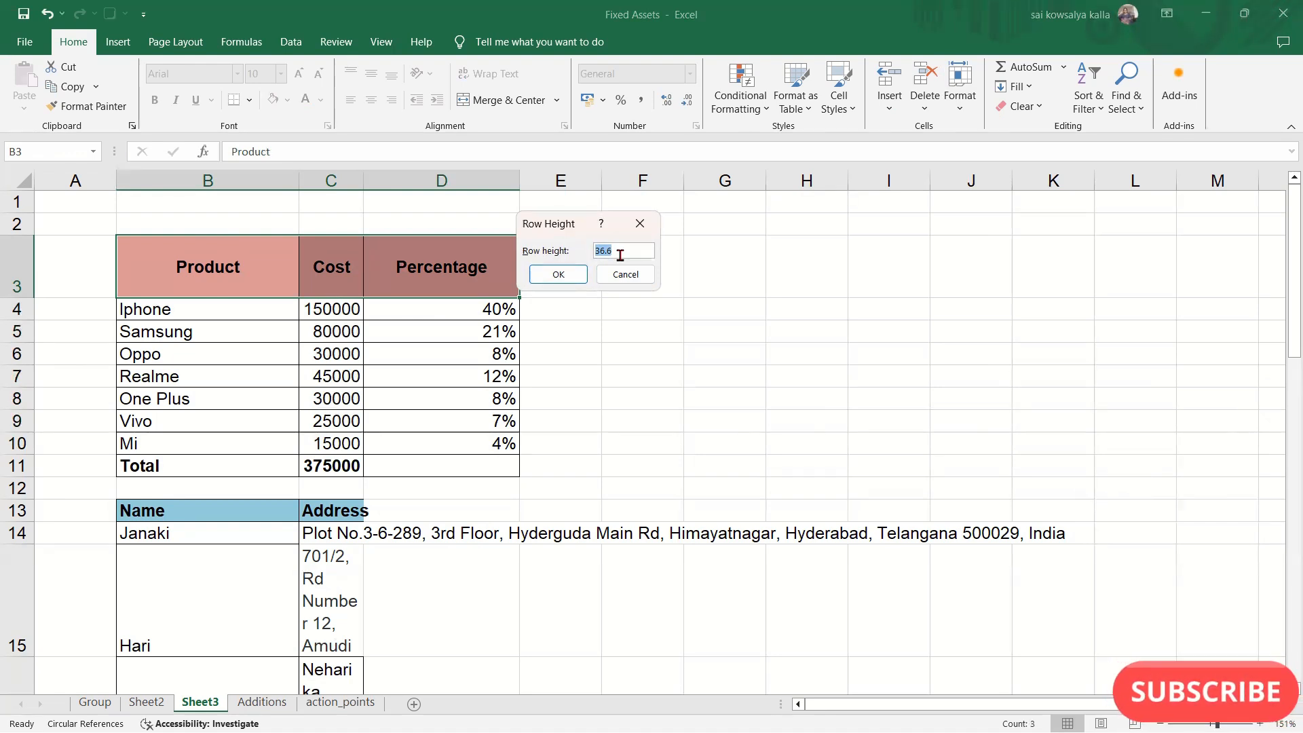
key("BackSpace")
key("Return")
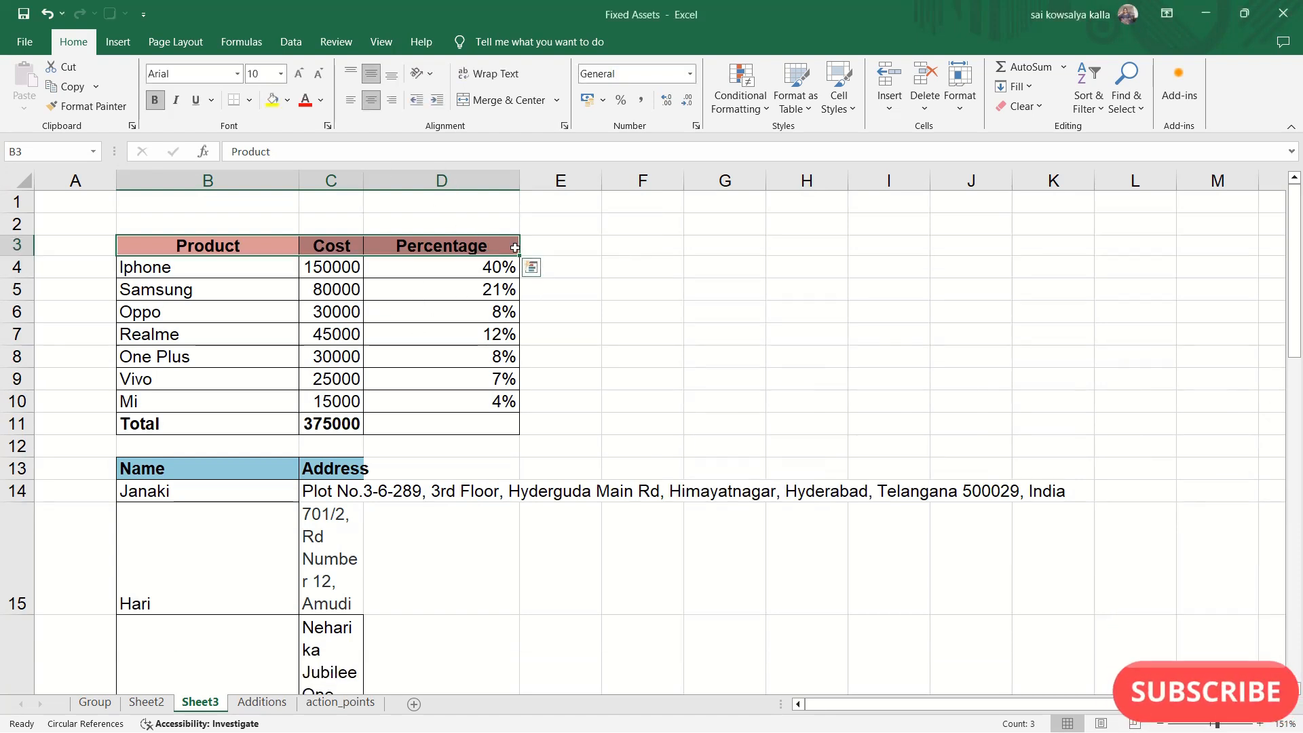
key("ctrl+z")
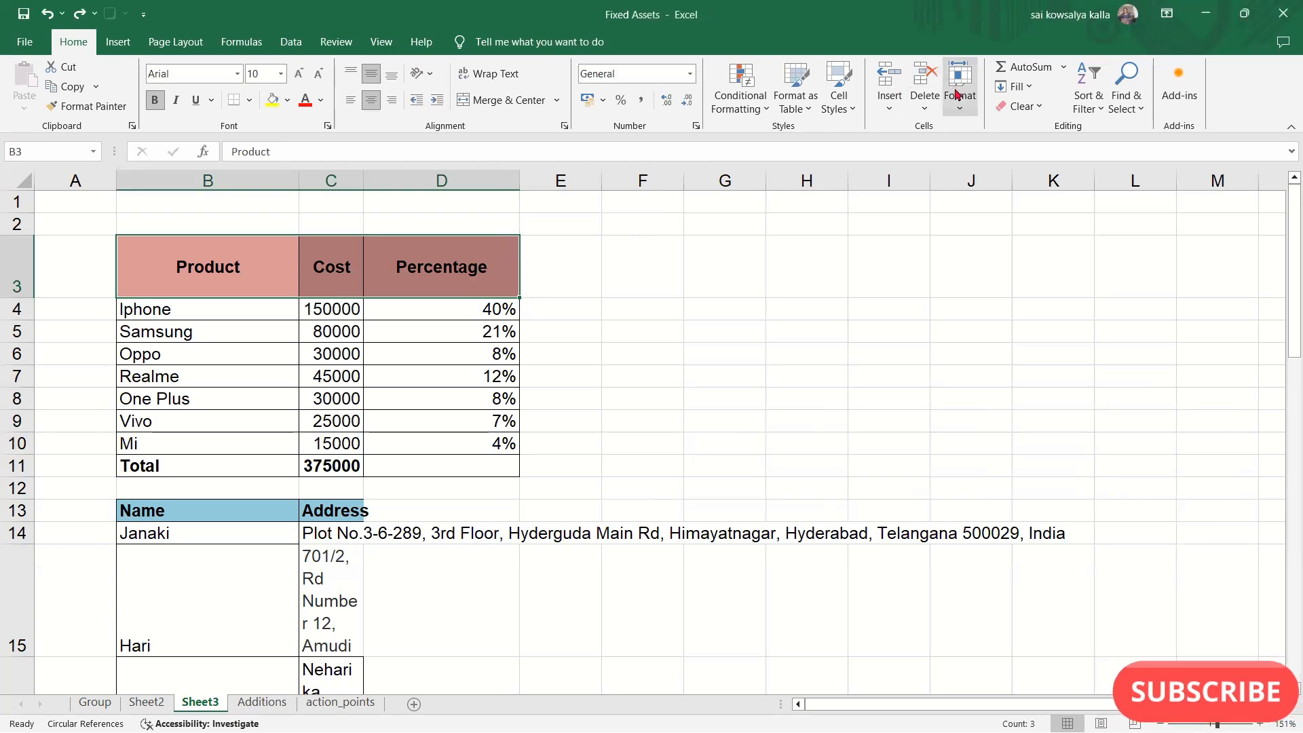
- AutoFit the height of the product table's header row 3
left_click(958, 95)
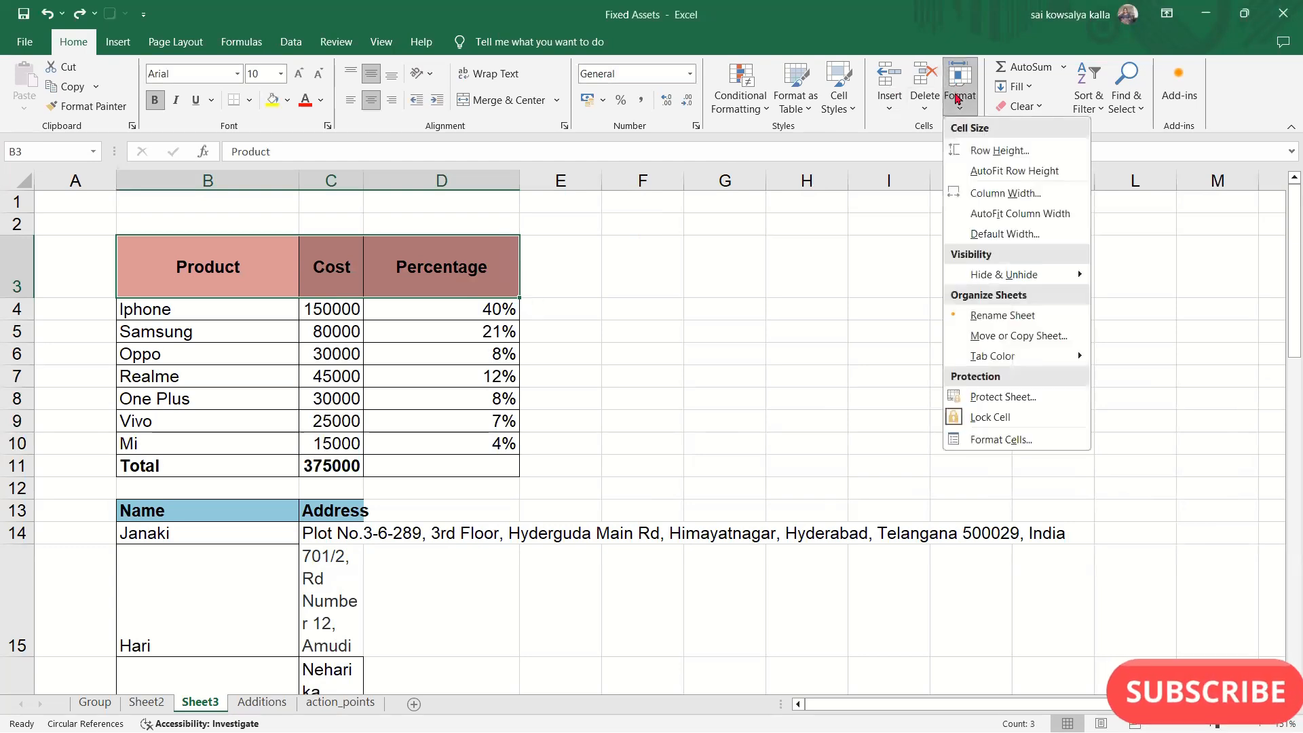
left_click(1006, 176)
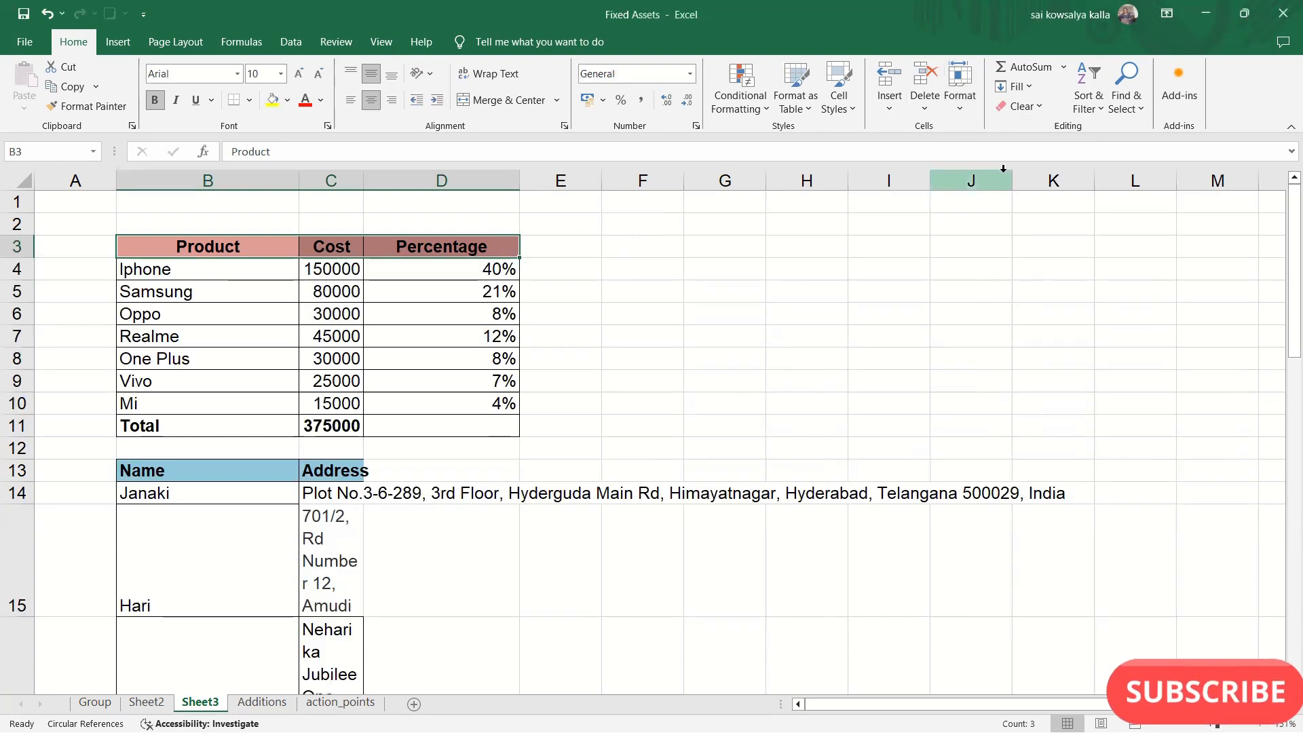
left_click(306, 371)
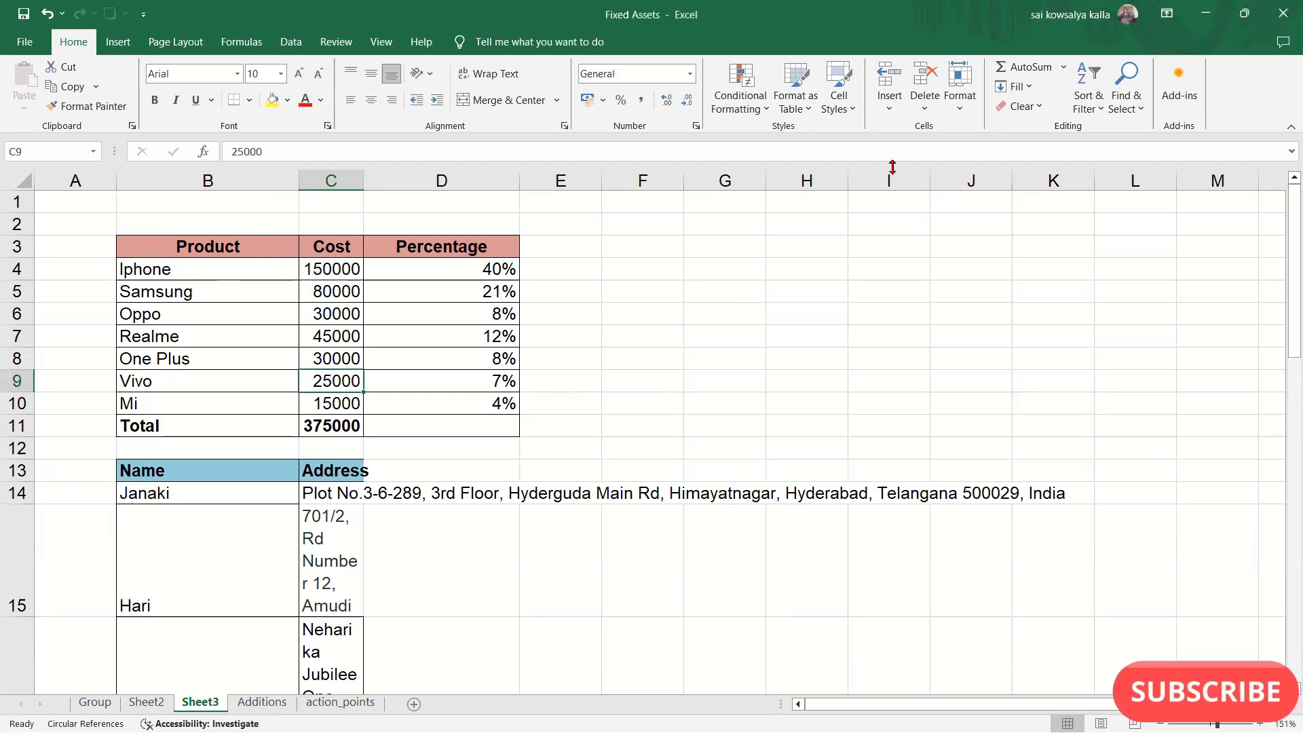
left_click(960, 96)
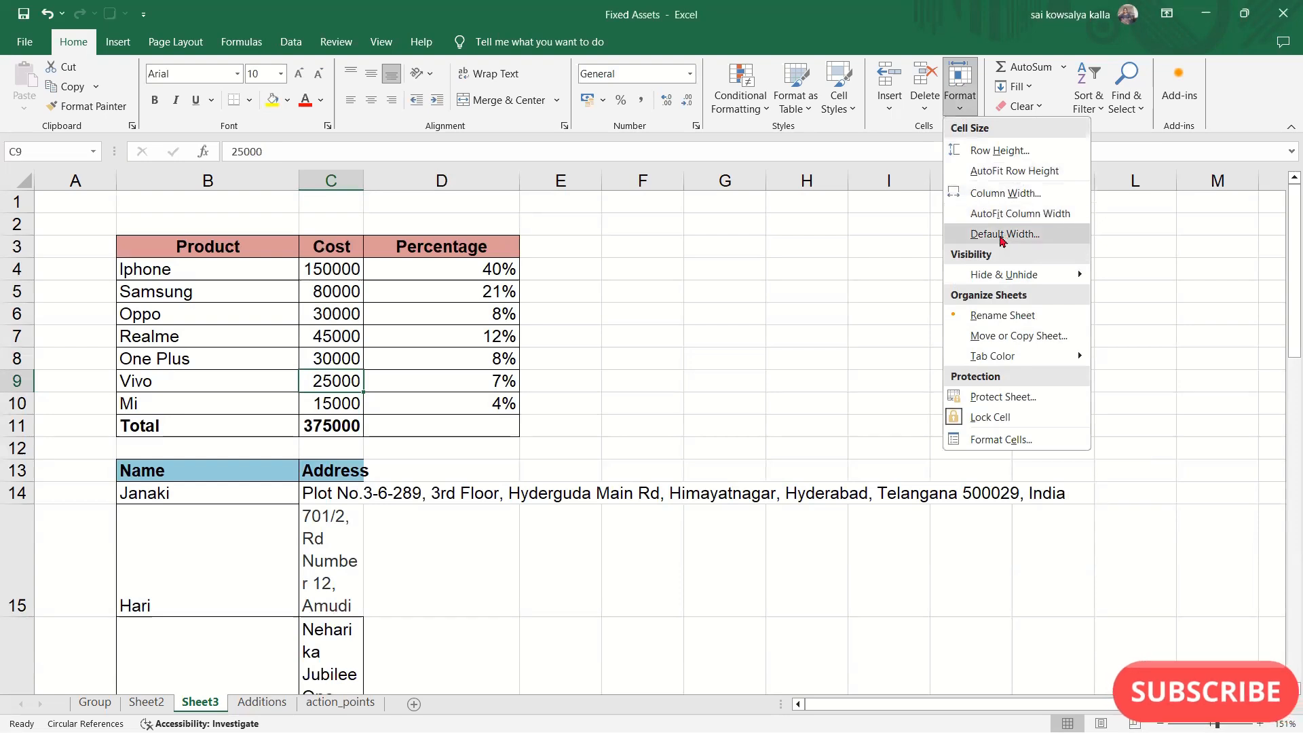
left_click(716, 254)
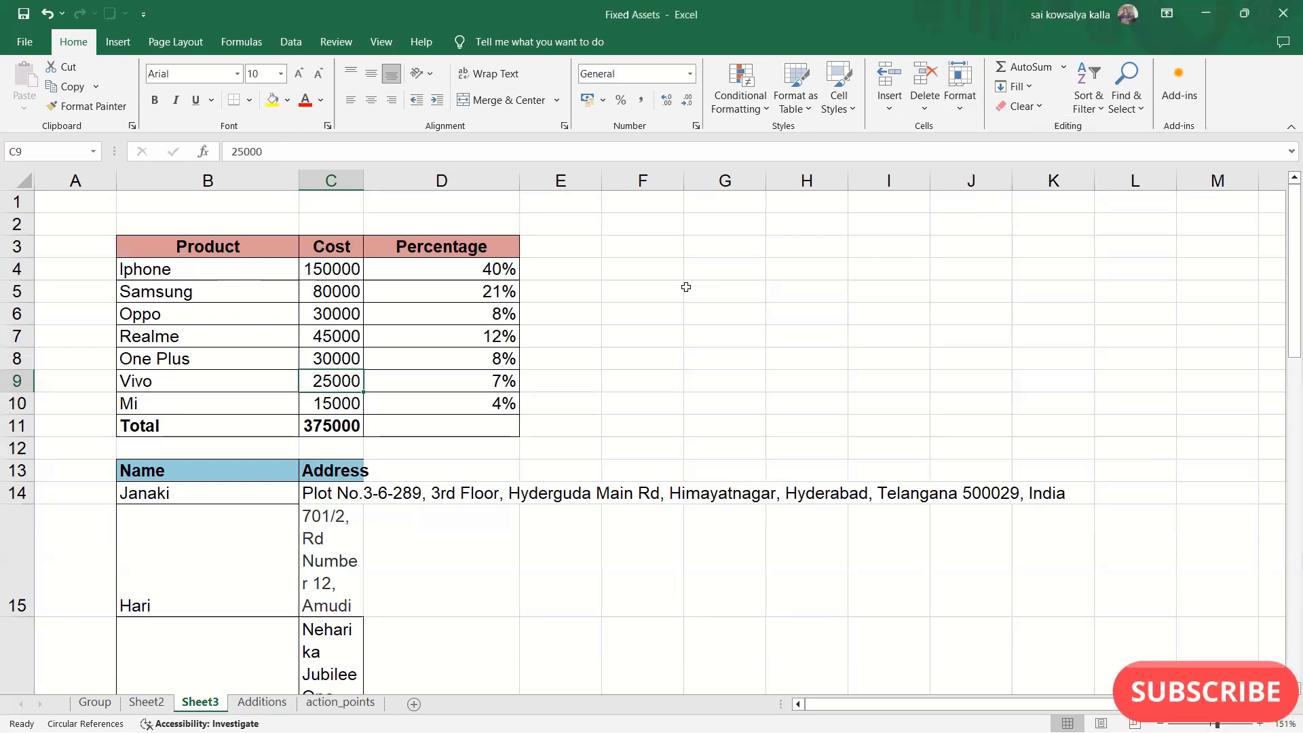
left_click(681, 291)
left_click_drag(717, 242, 1114, 380)
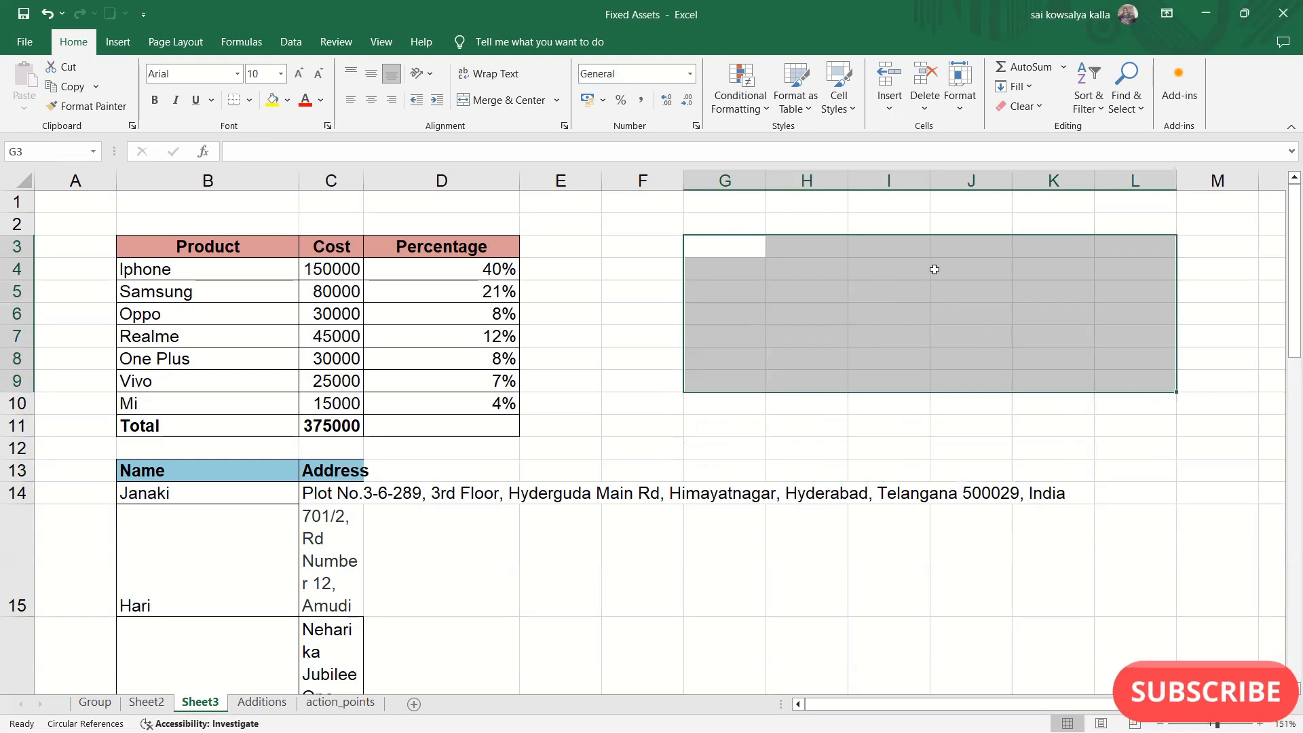
left_click(833, 349)
left_click_drag(710, 253, 1045, 410)
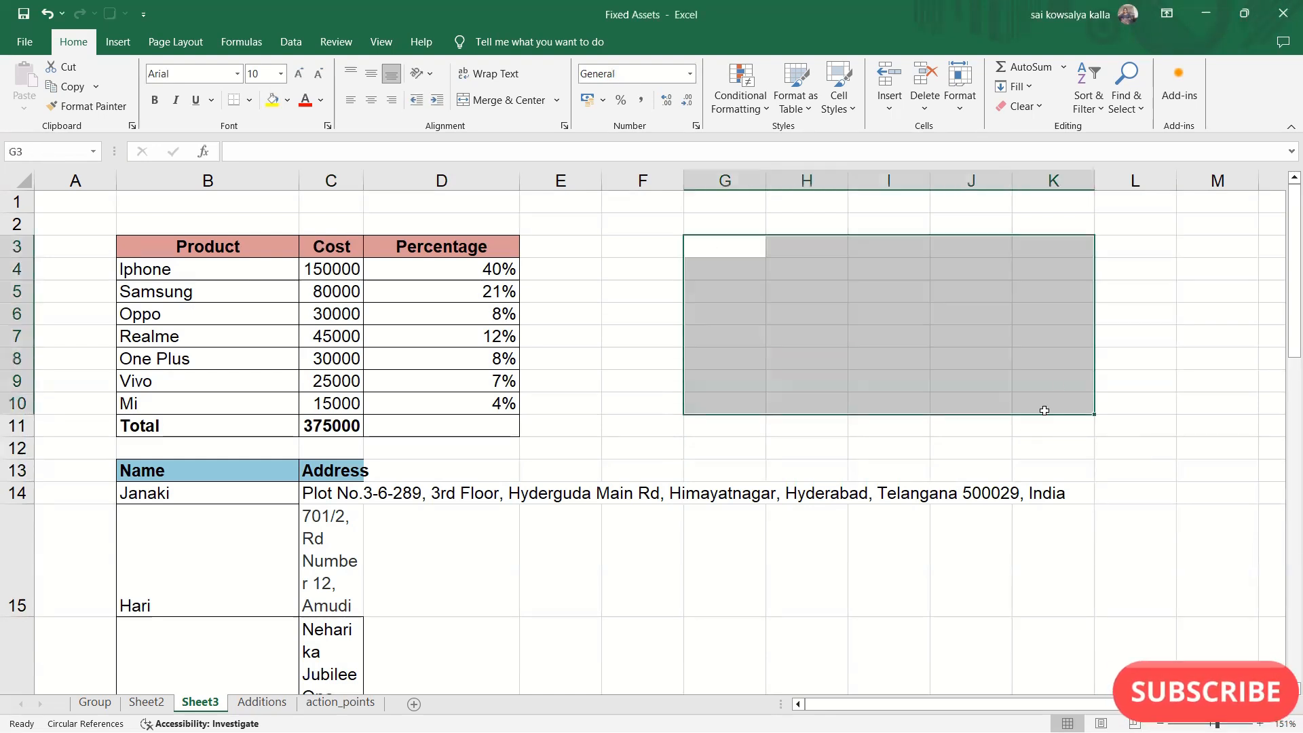
left_click(799, 357)
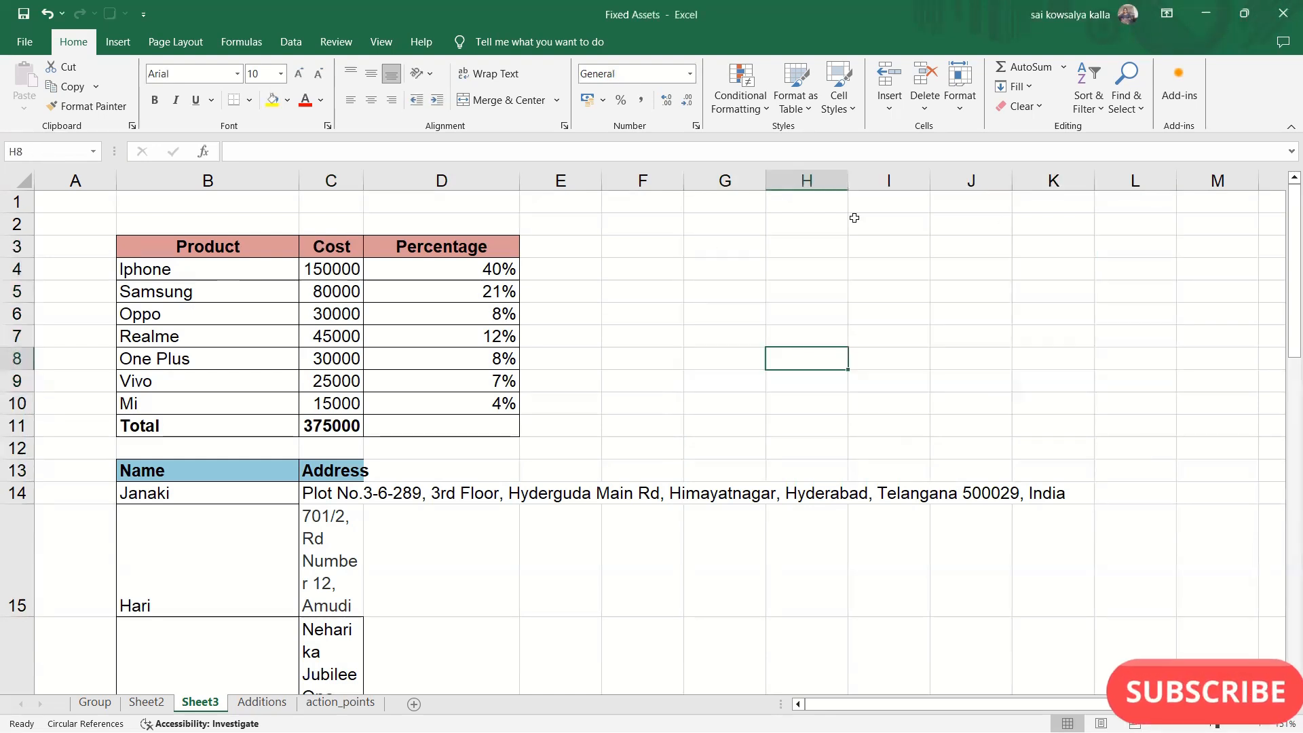
left_click(960, 102)
mouse_move(998, 274)
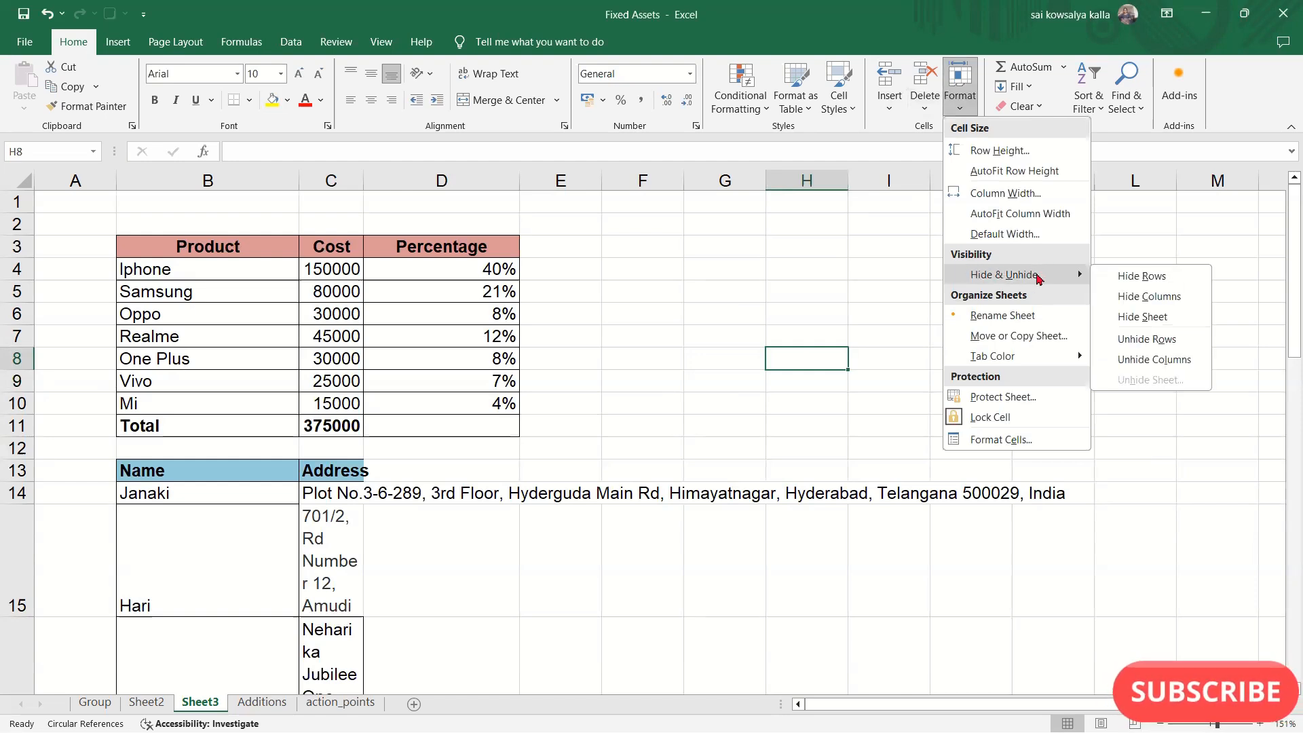
left_click(800, 290)
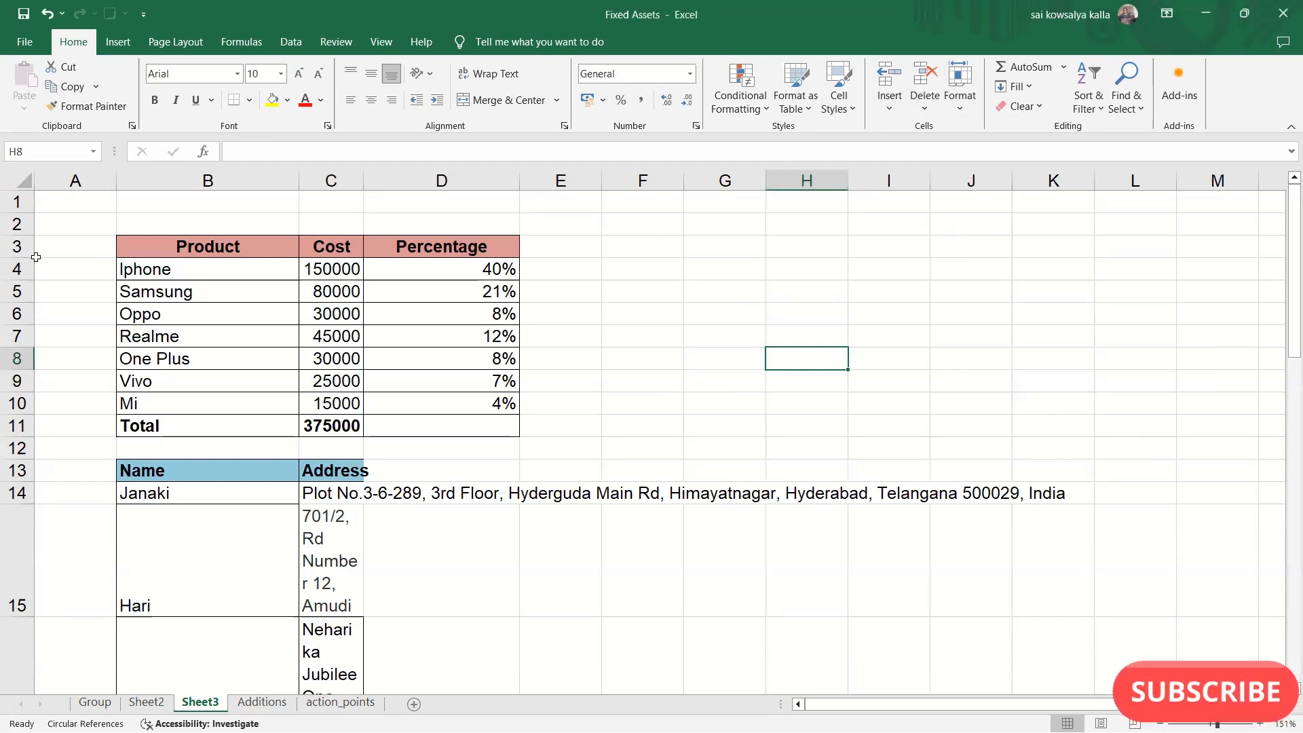
- Hide the product table's entire rows 3 to 11
left_click(17, 247)
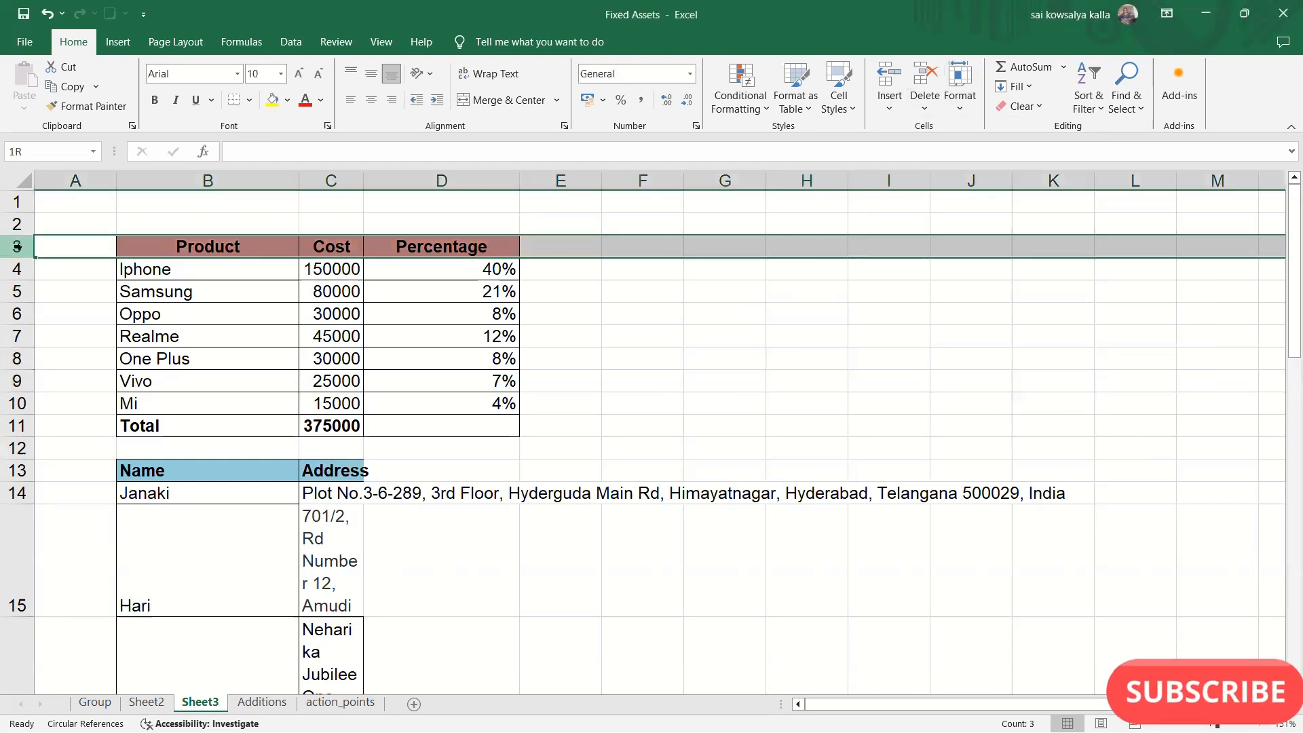
left_click(287, 311)
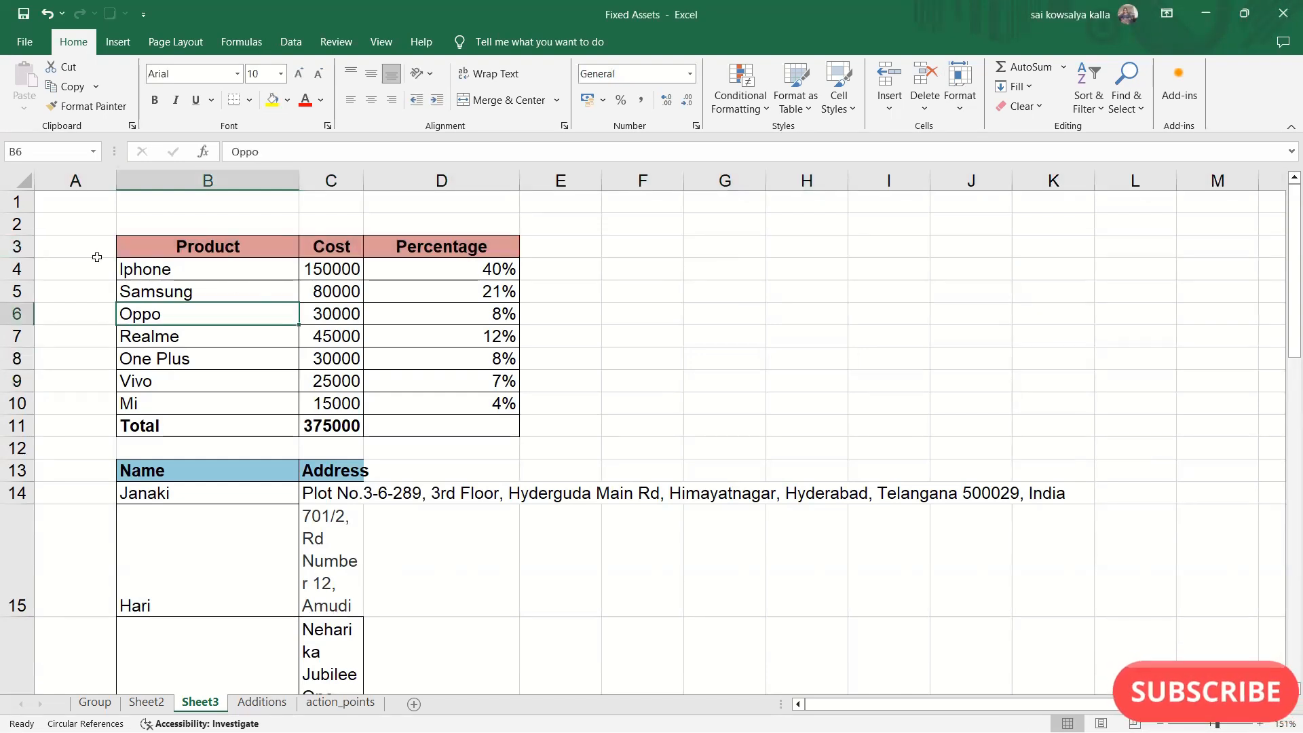
left_click(23, 246)
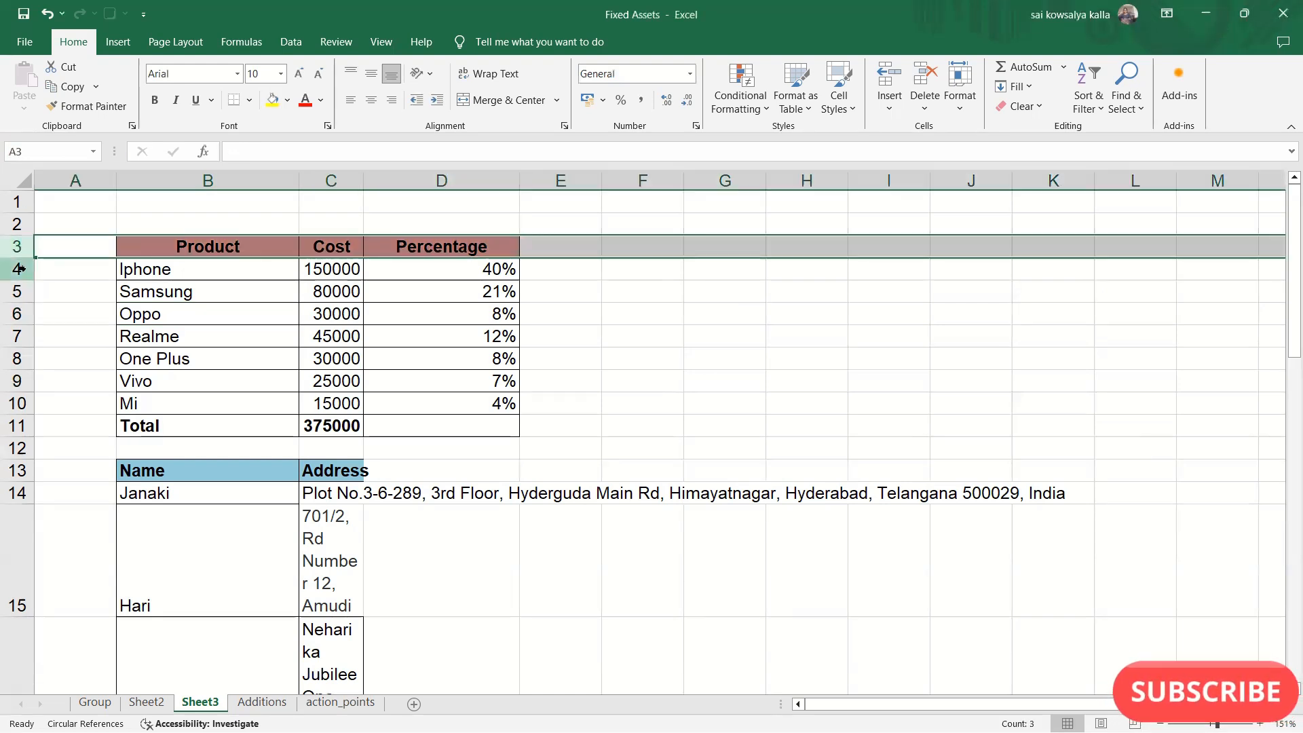
left_click_drag(19, 252, 15, 431)
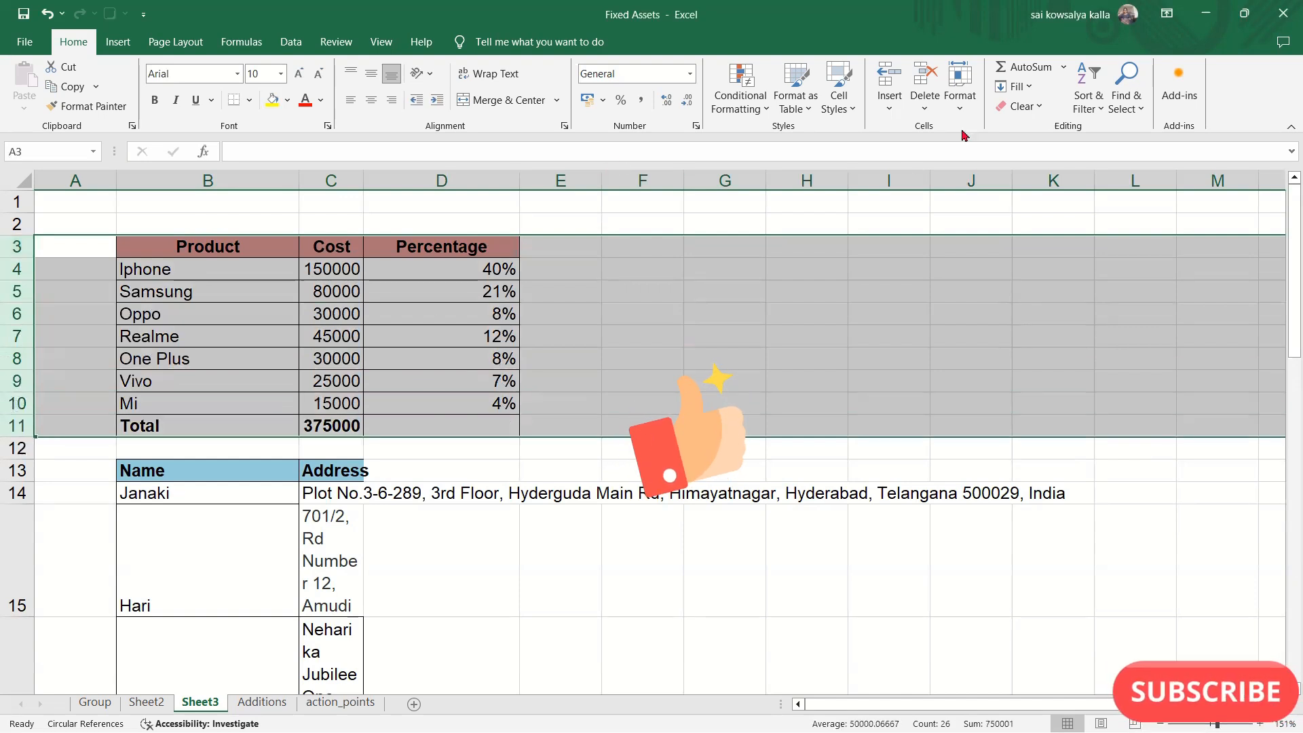
left_click(960, 101)
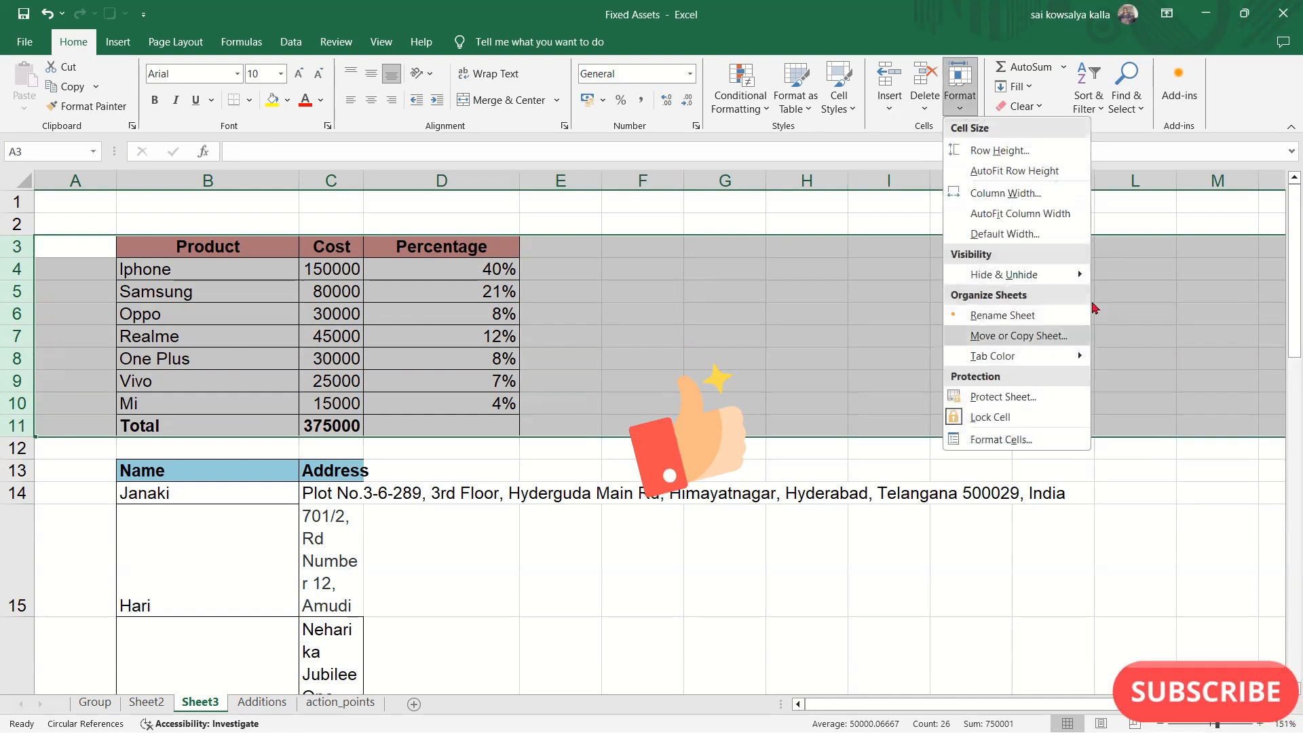
mouse_move(1077, 270)
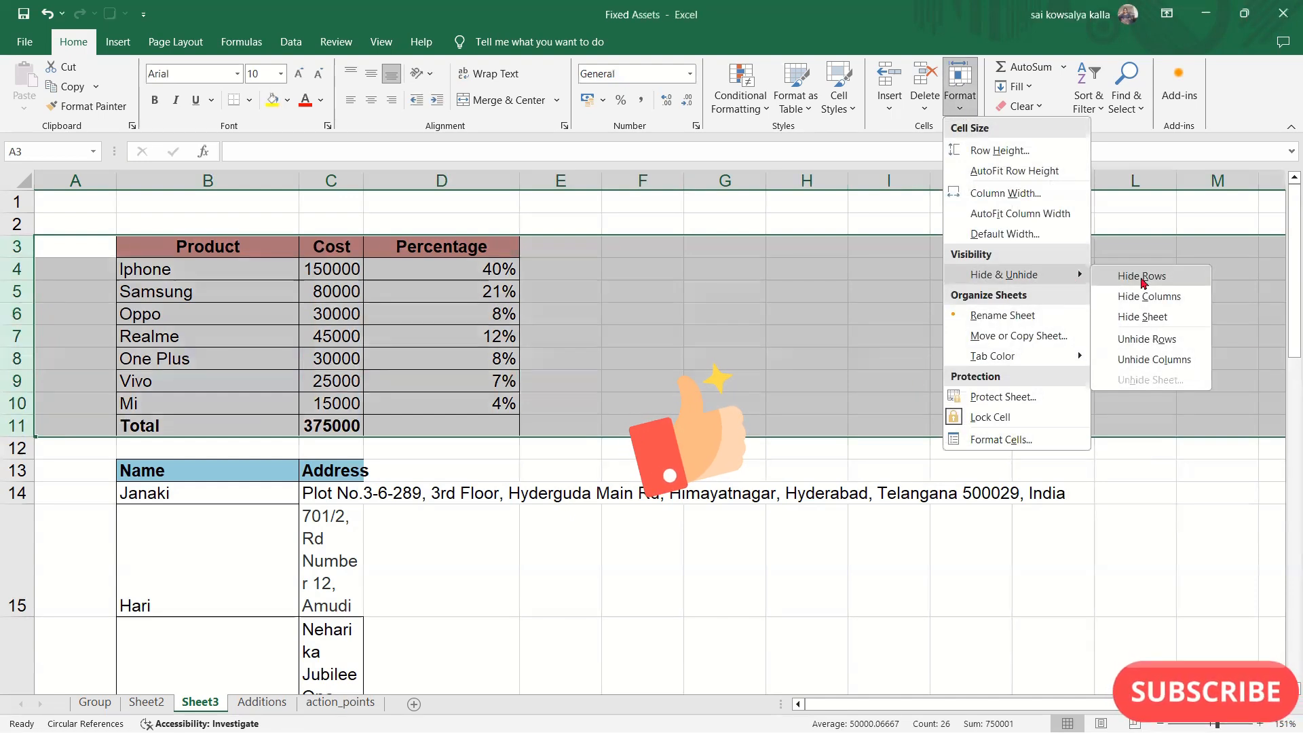
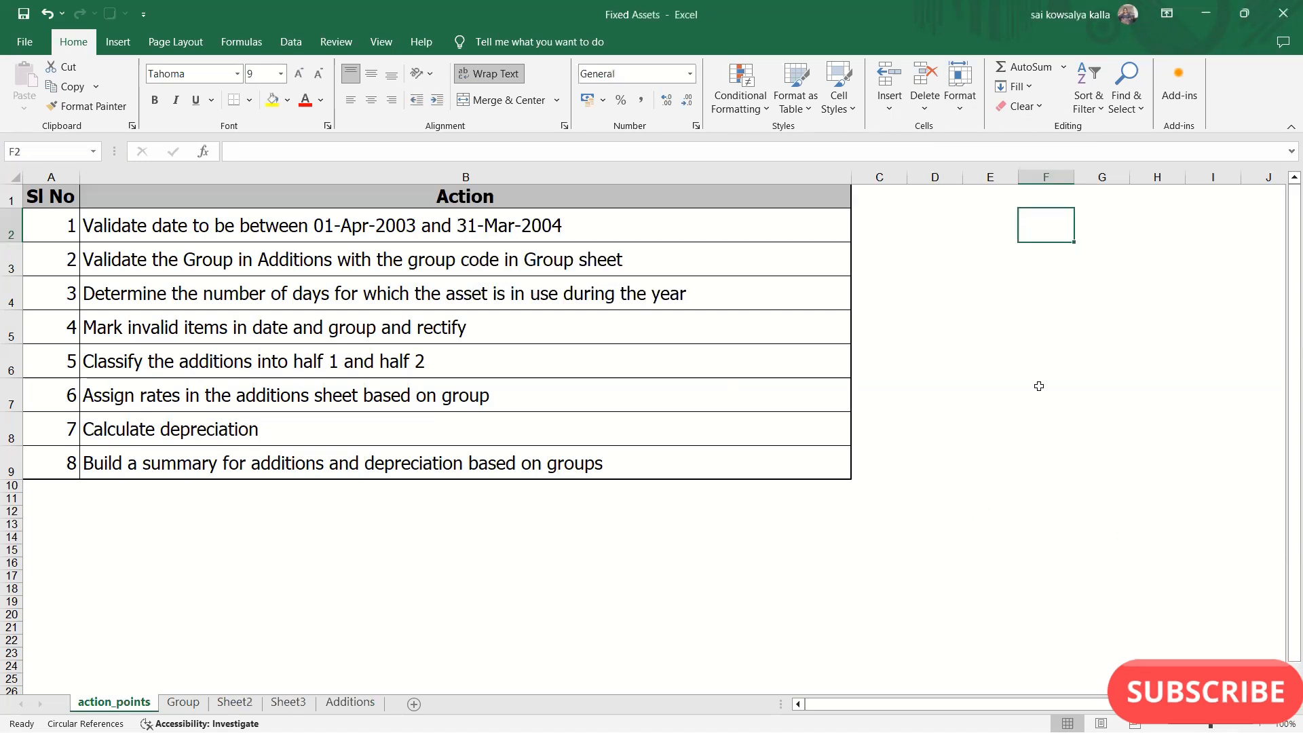
- Protect the action_points sheet without a password, allowing only the selection of locked and unlocked cells
left_click(960, 109)
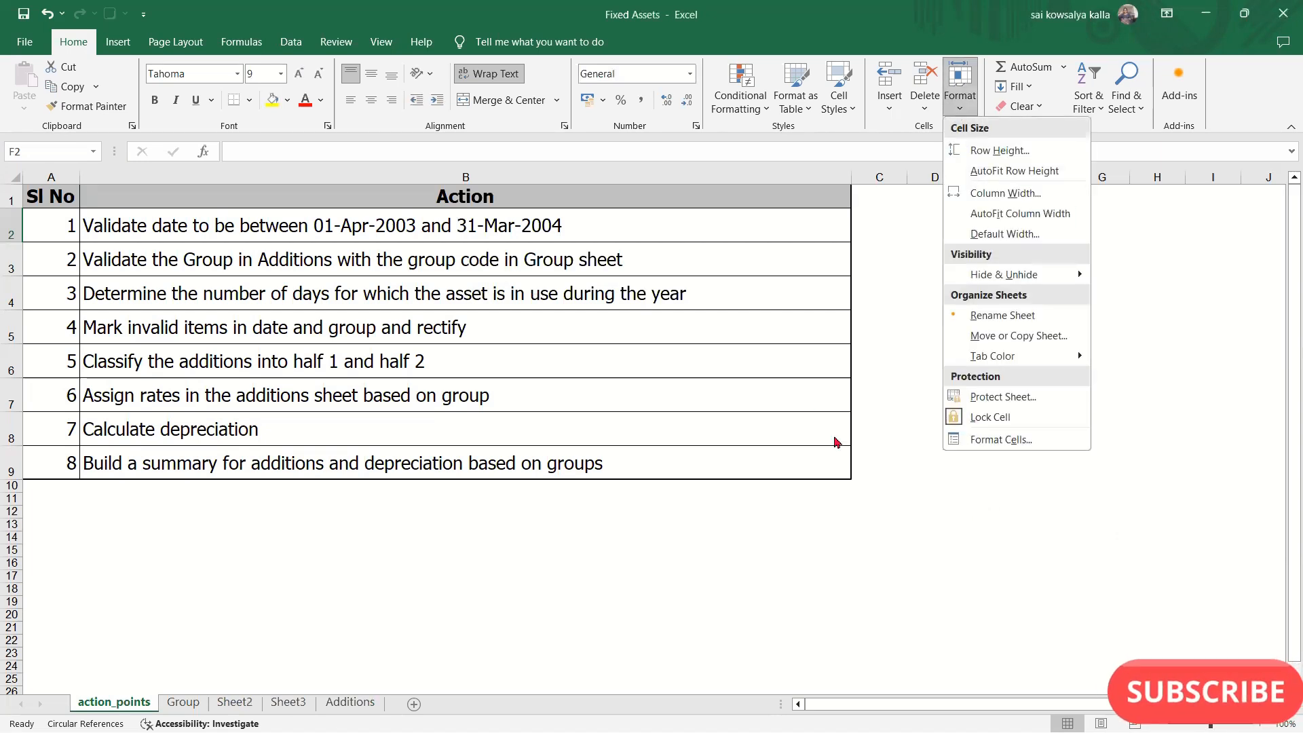
left_click(999, 399)
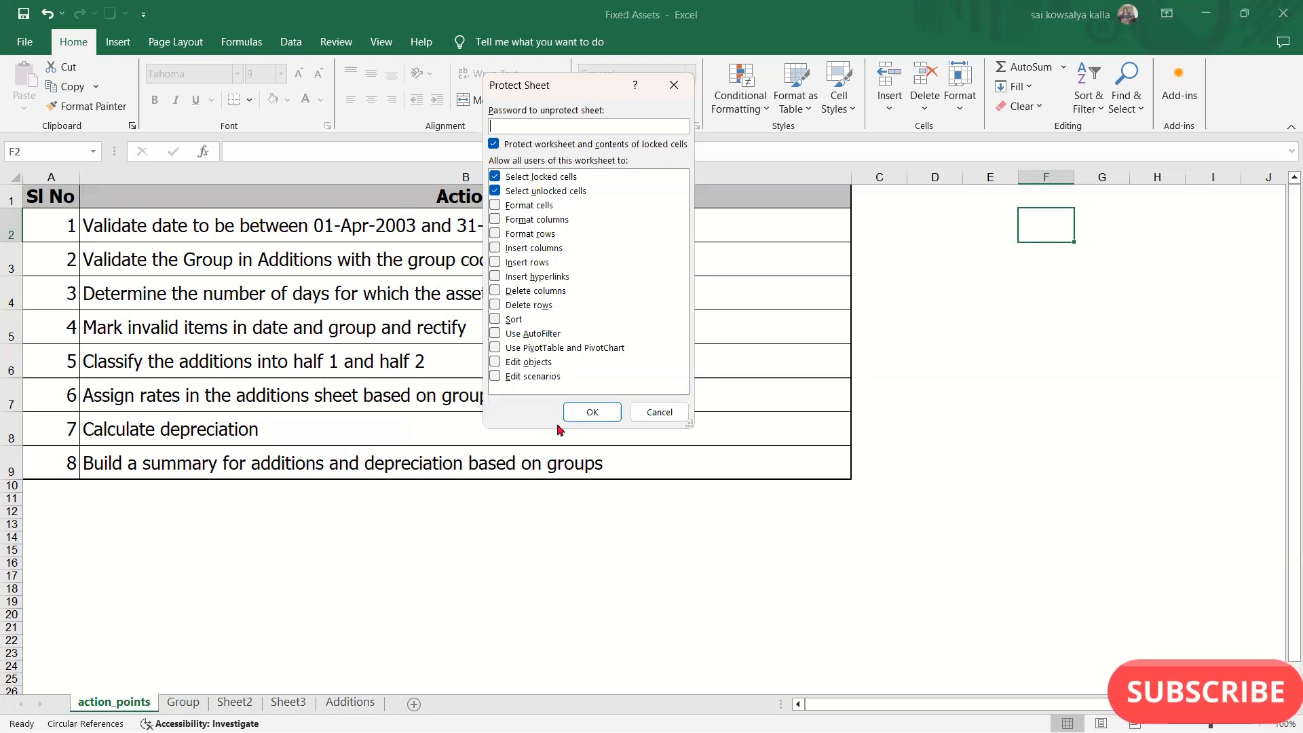
left_click(592, 412)
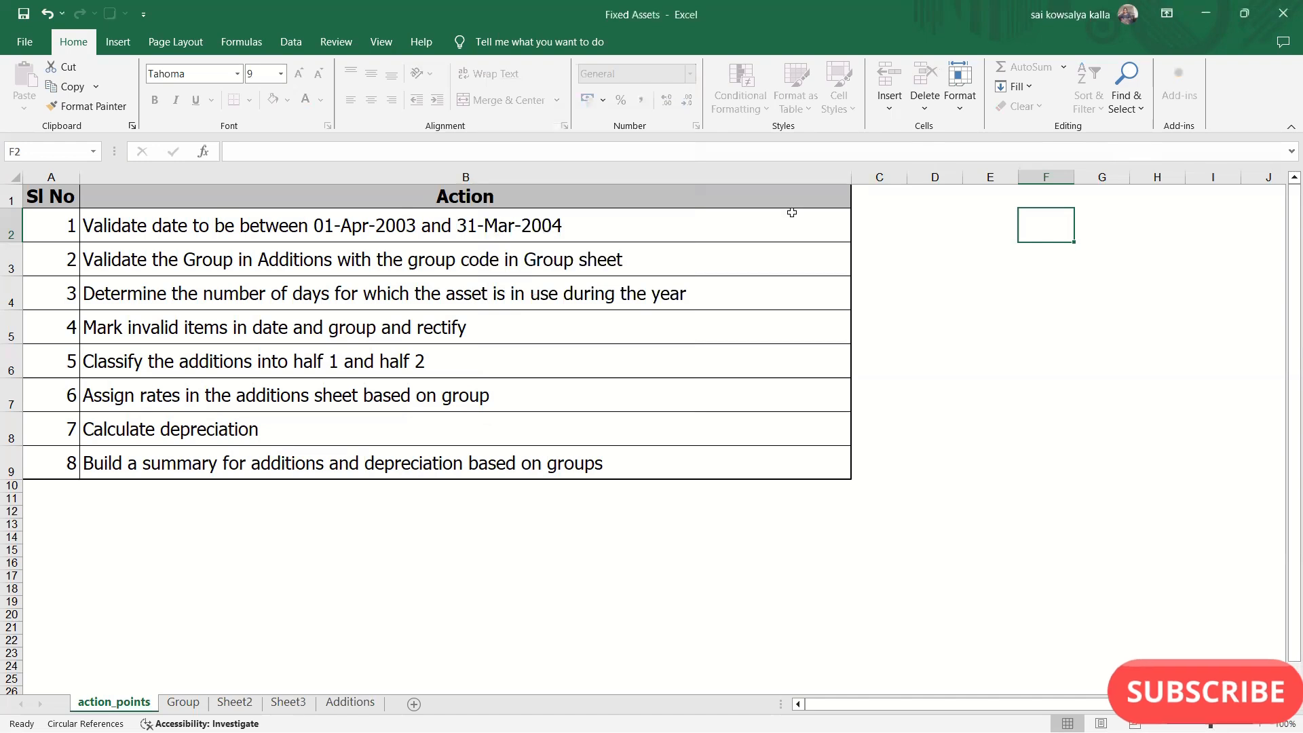
- Remove the sheet protection from action_points
left_click(961, 99)
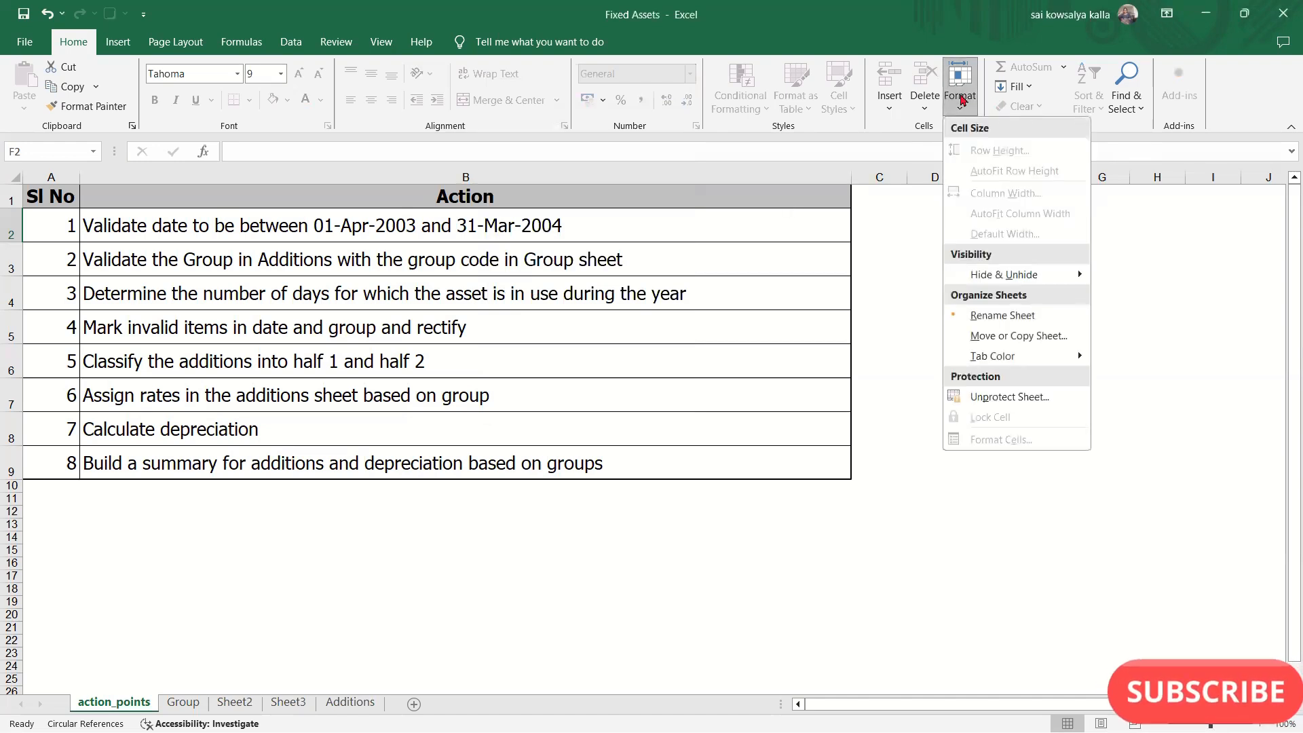
left_click(895, 488)
left_click(954, 102)
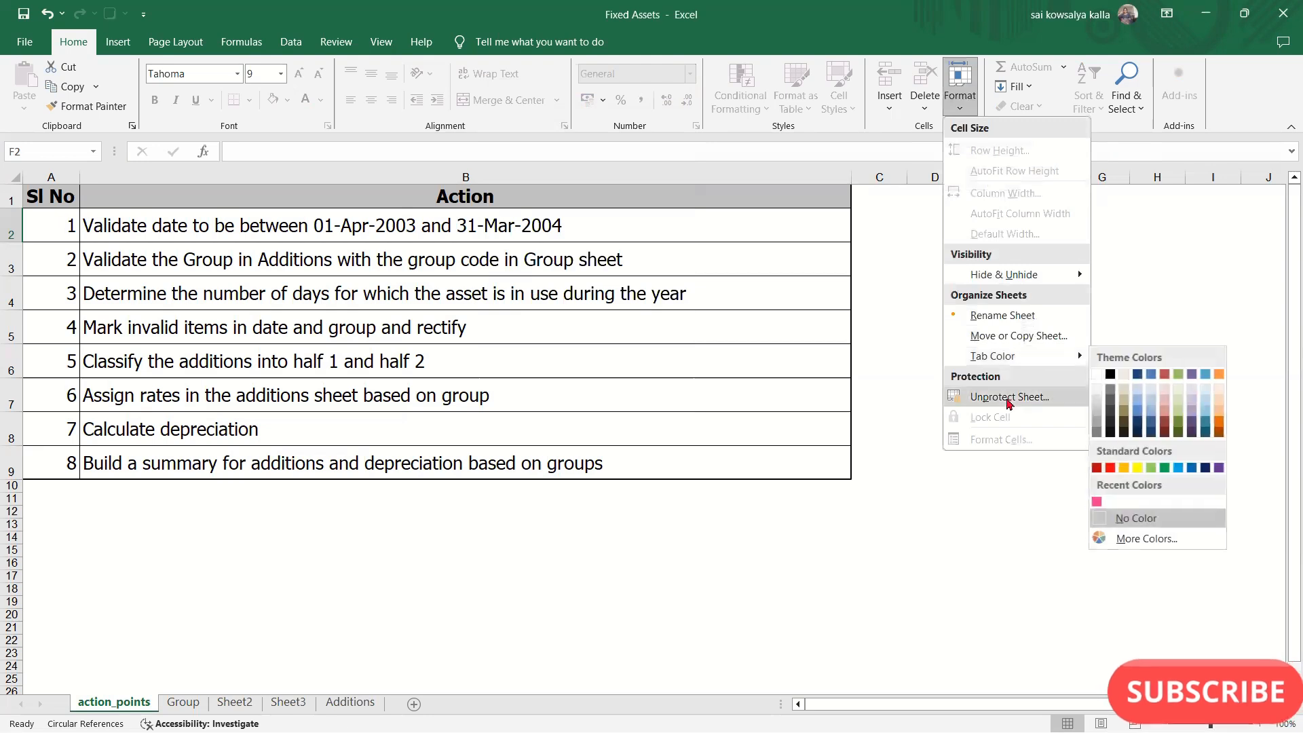
left_click(1008, 399)
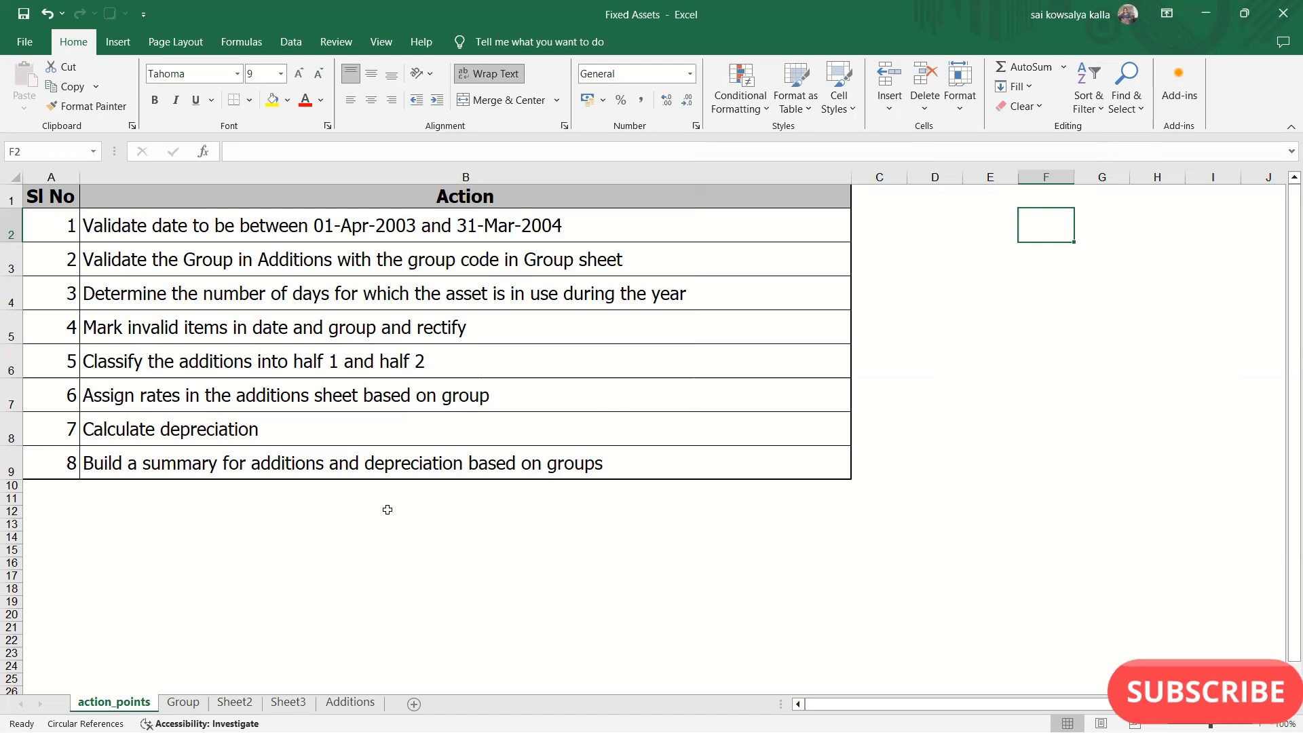
left_click(960, 91)
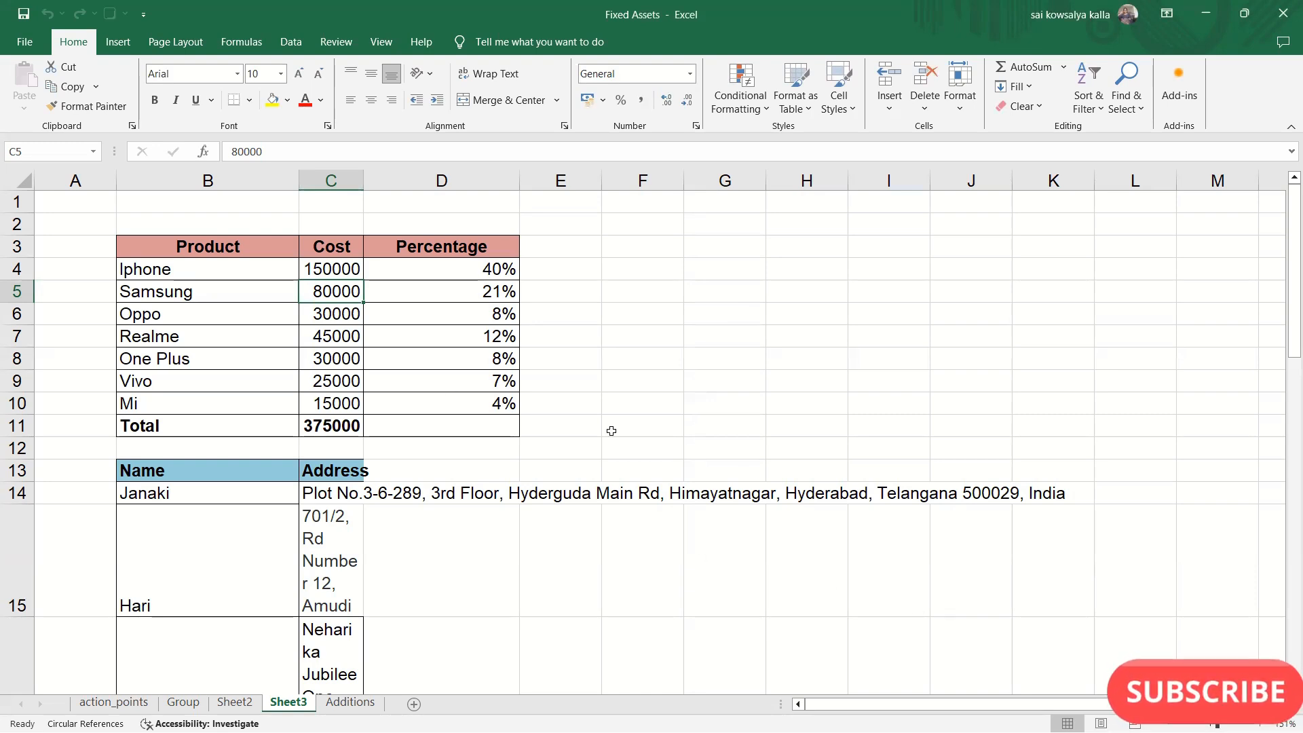
left_click_drag(345, 264, 348, 402)
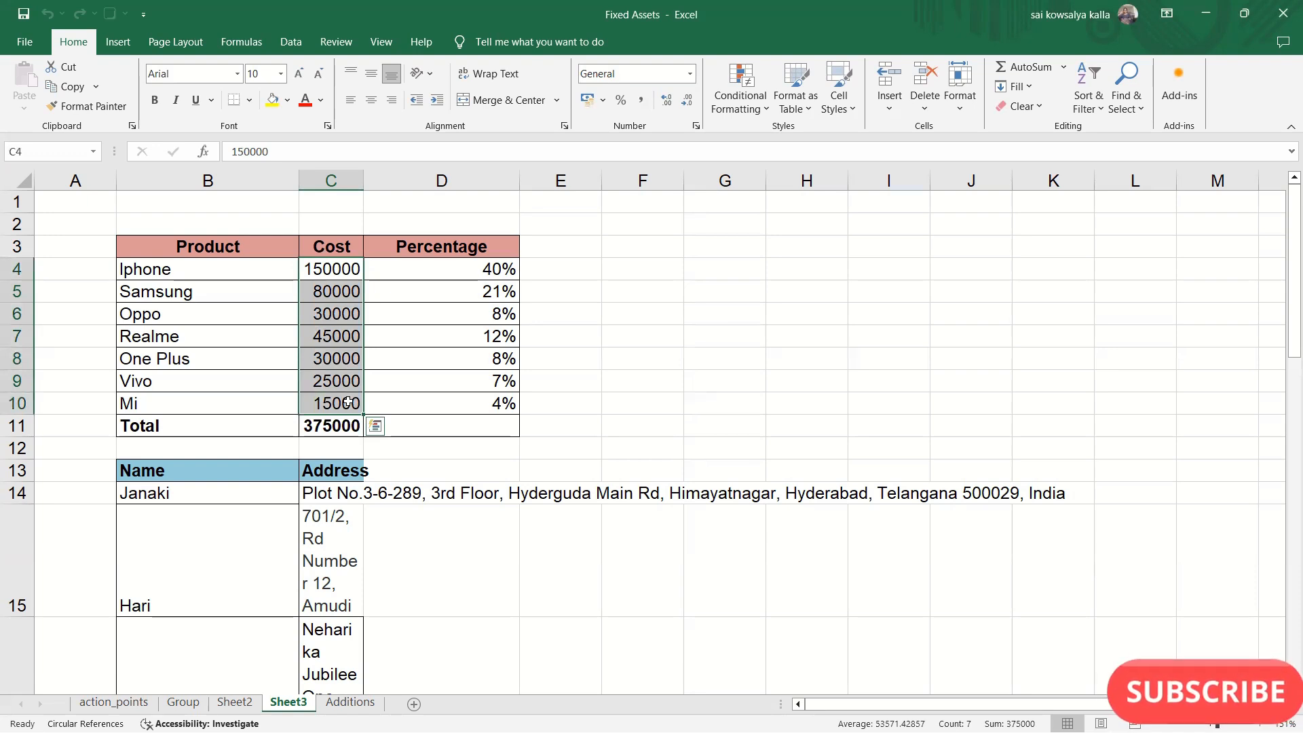
left_click_drag(171, 250, 513, 408)
left_click(301, 319)
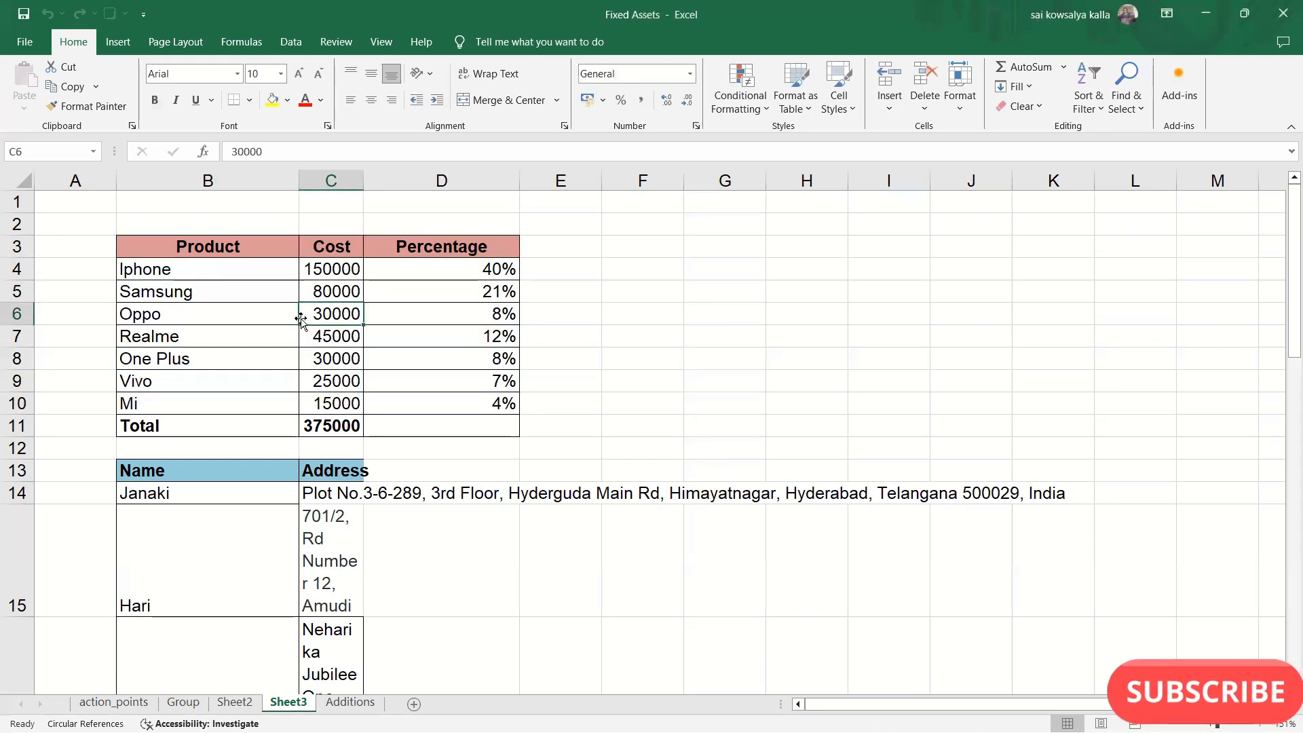
left_click(367, 289)
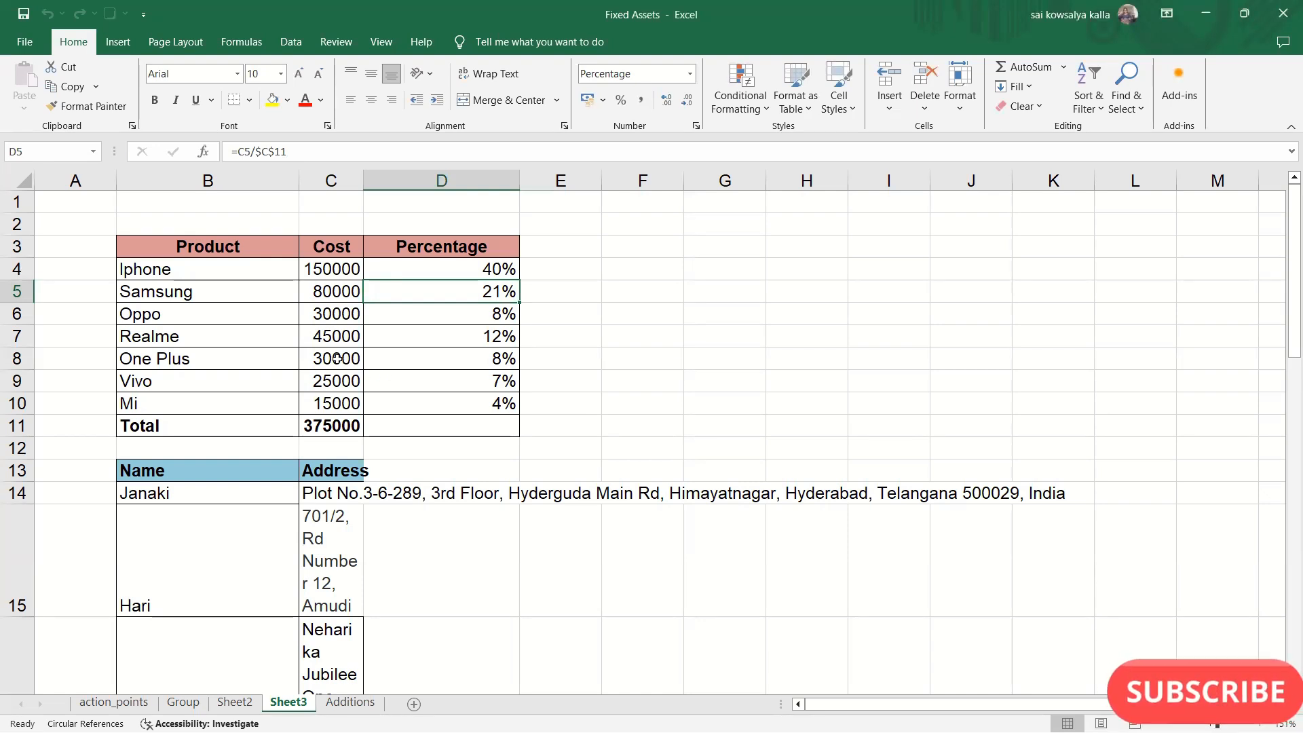
left_click_drag(144, 247, 519, 407)
left_click(292, 340)
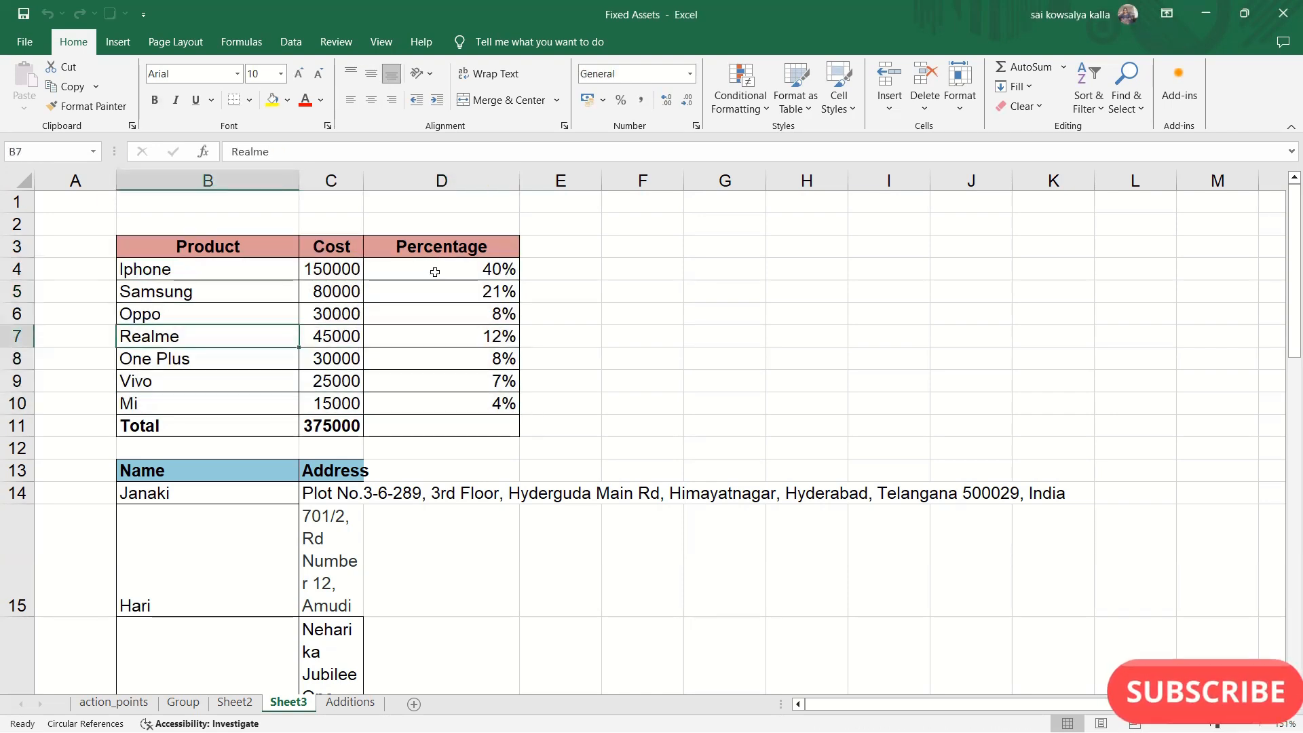
left_click_drag(332, 270, 343, 360)
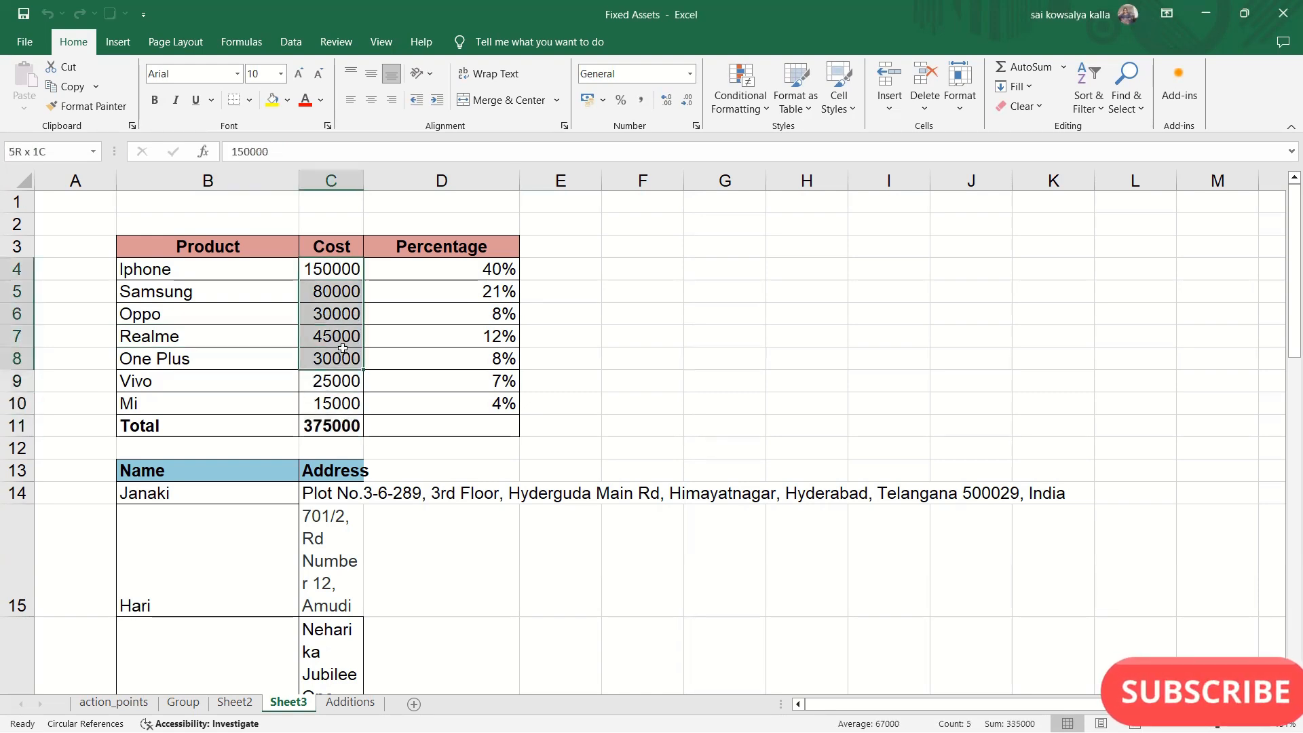
left_click(346, 314)
- Lock the Iphone and Samsung cost cells C4:C5 on Sheet3
left_click_drag(332, 267, 341, 293)
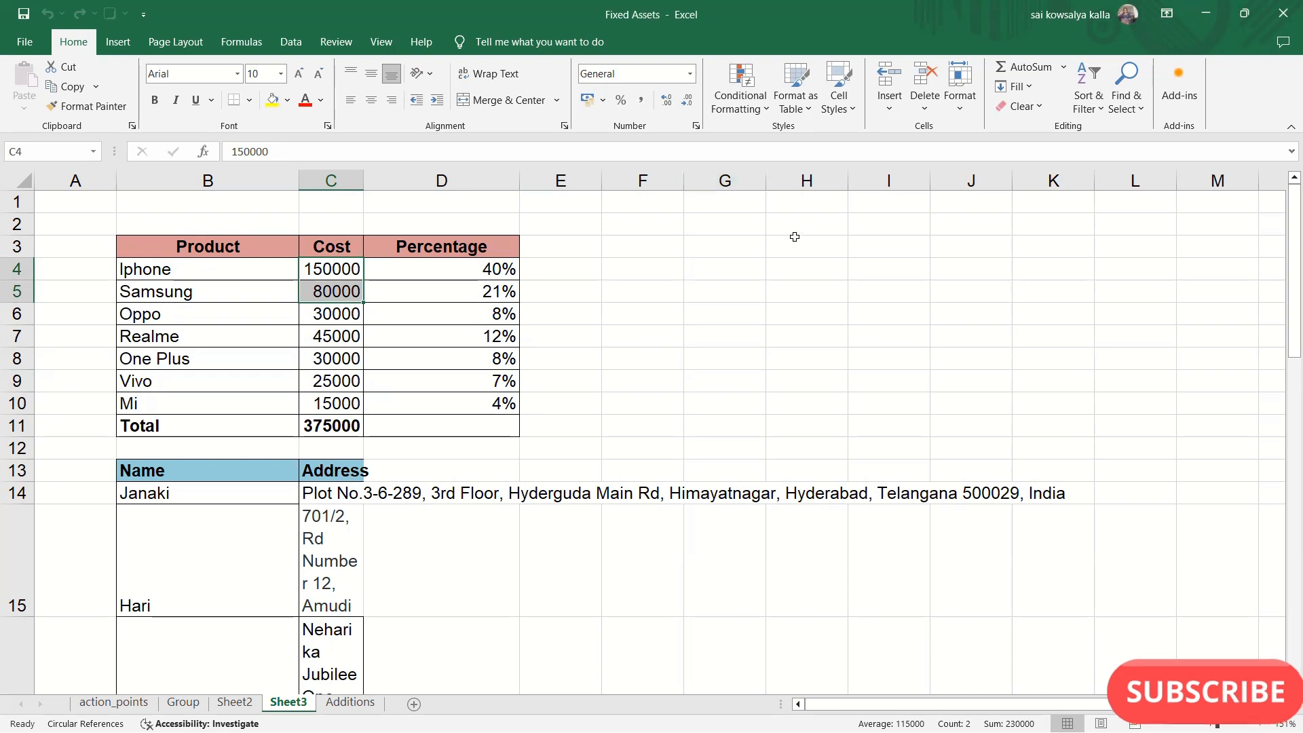
left_click(960, 95)
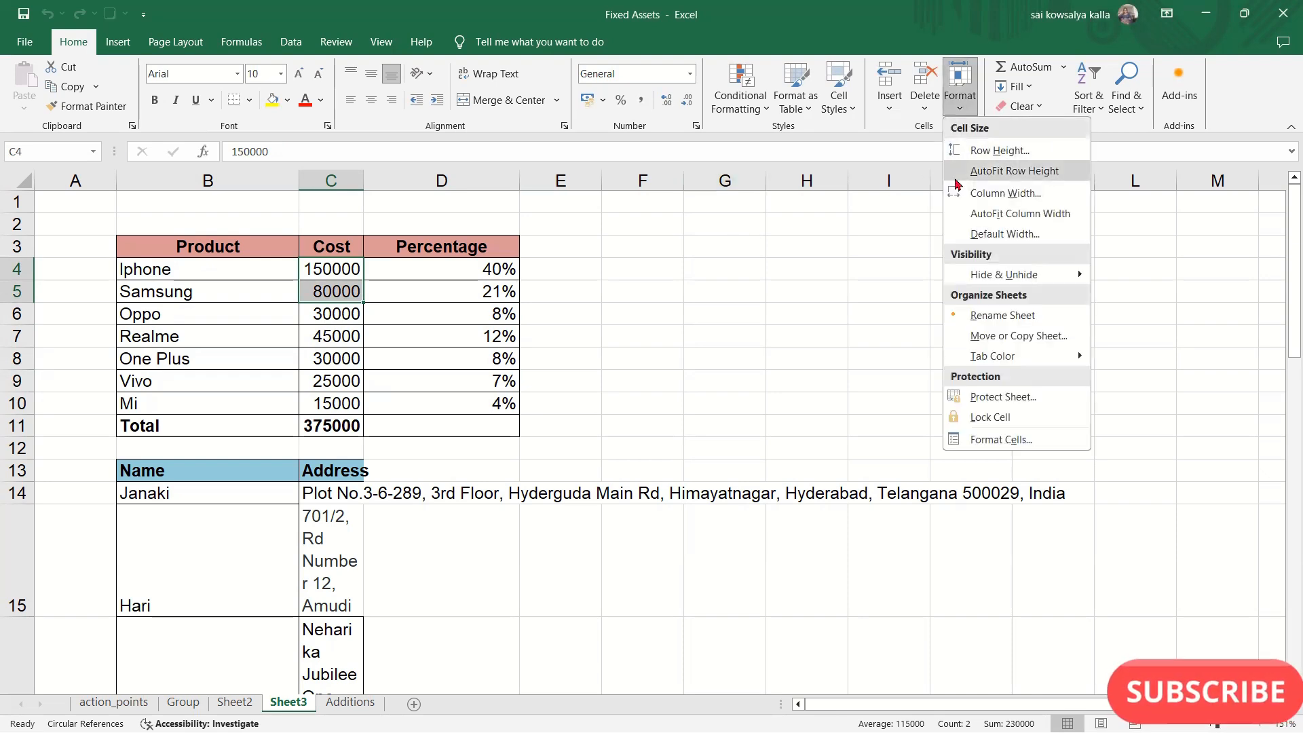
left_click(998, 439)
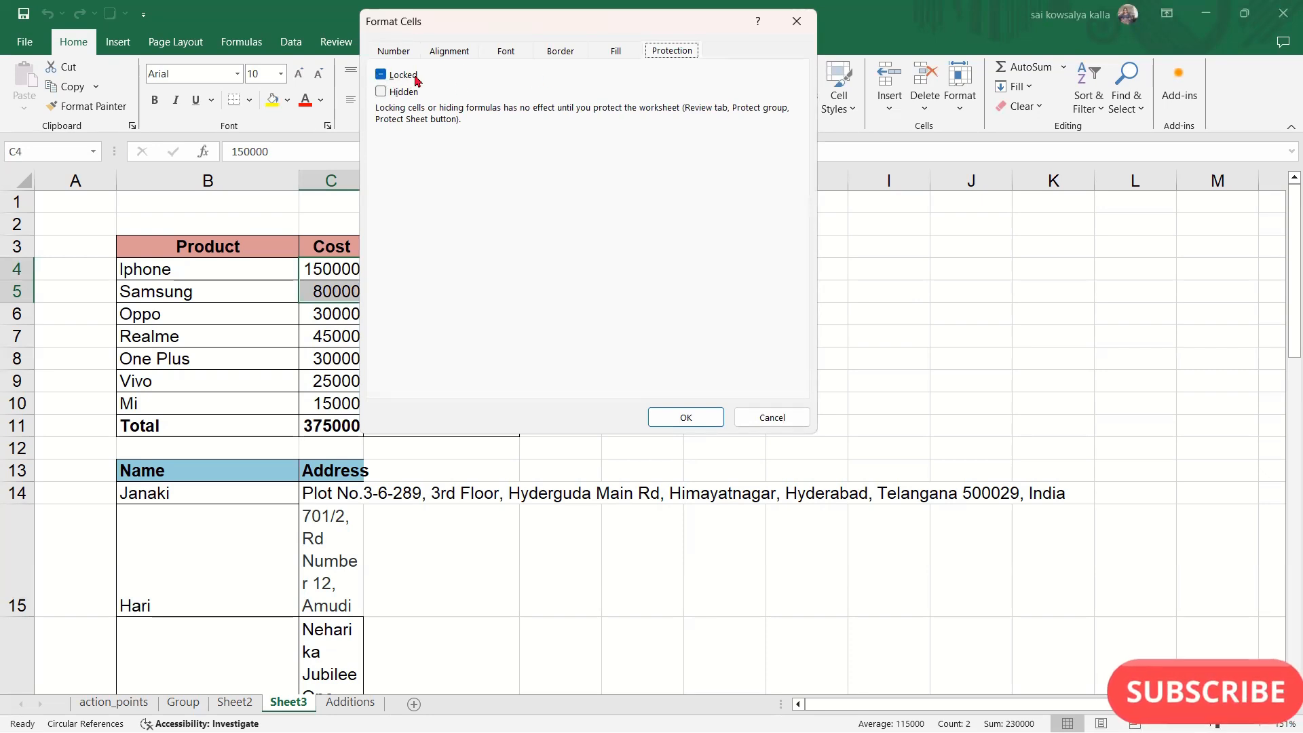
left_click(686, 417)
left_click(960, 105)
left_click(1002, 416)
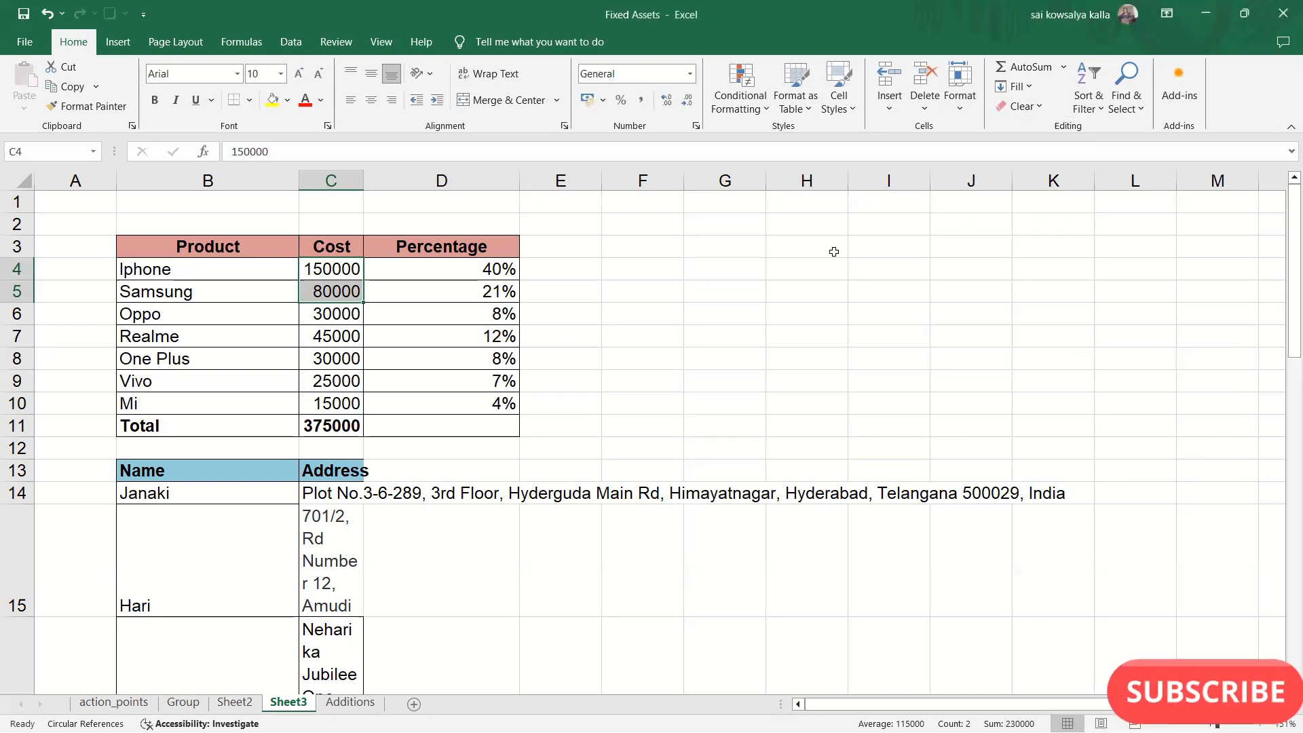
key("Down")
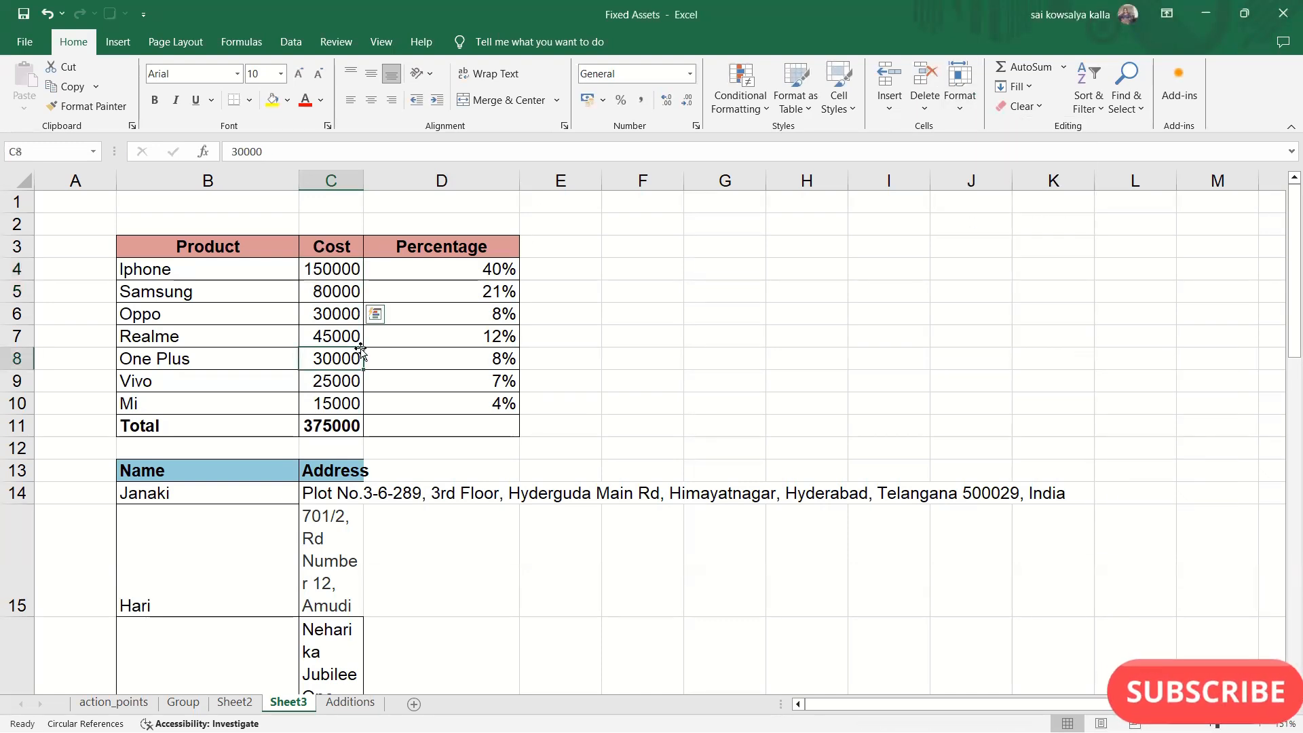
- Protect Sheet3 with the default permissions, entering and confirming the sheet password
left_click(342, 274)
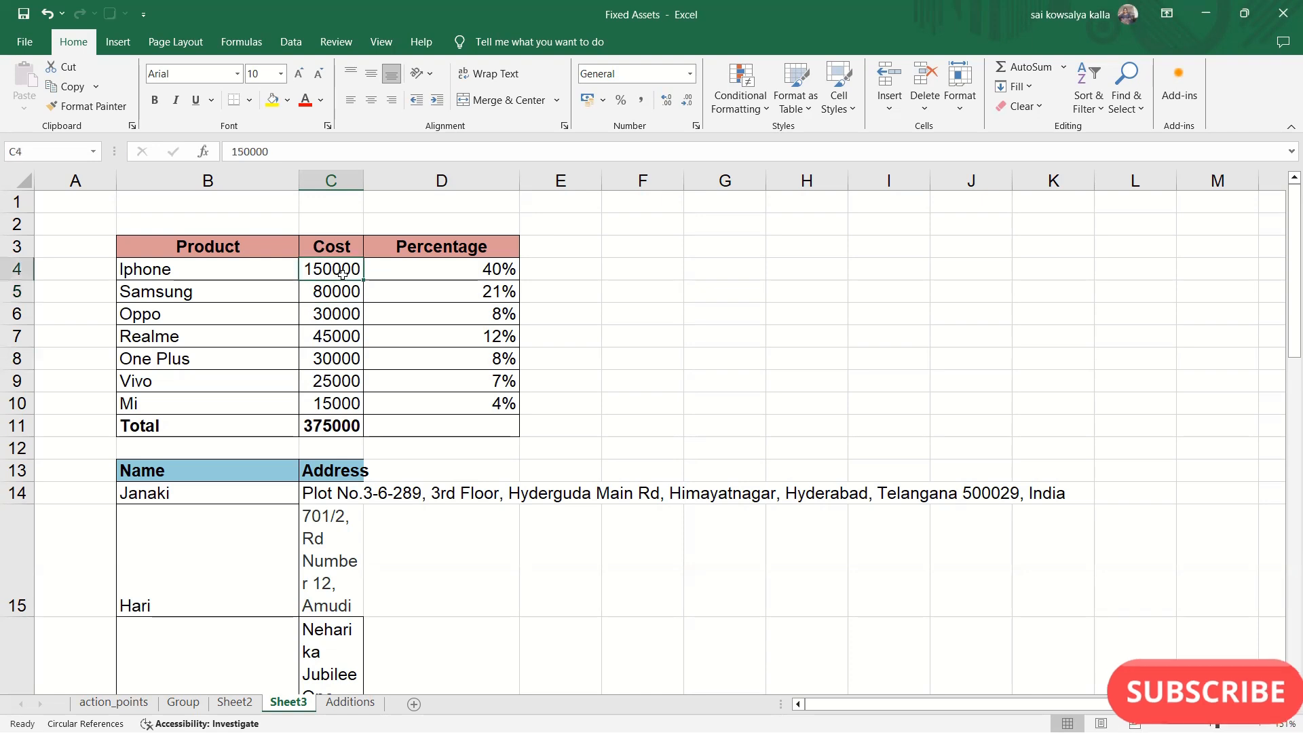
left_click(960, 88)
left_click(1010, 401)
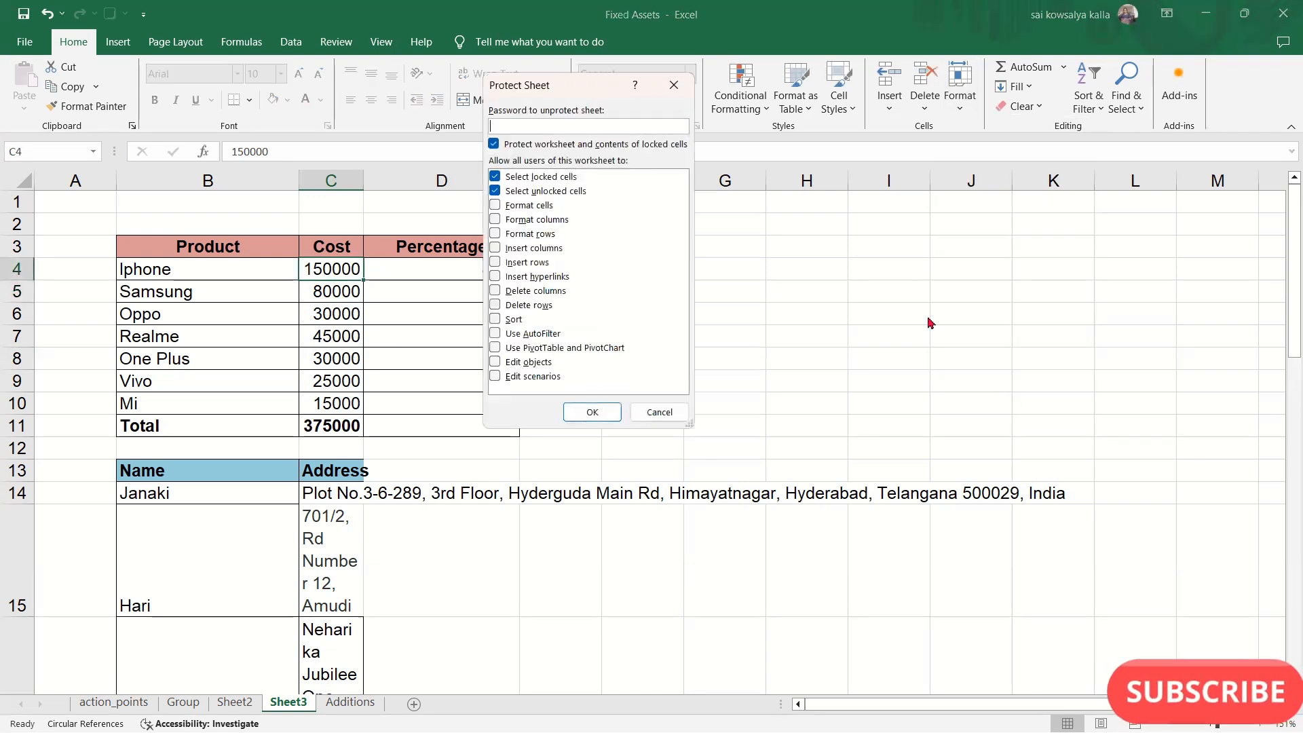
type("123")
key("Return")
type("123")
key("Return")
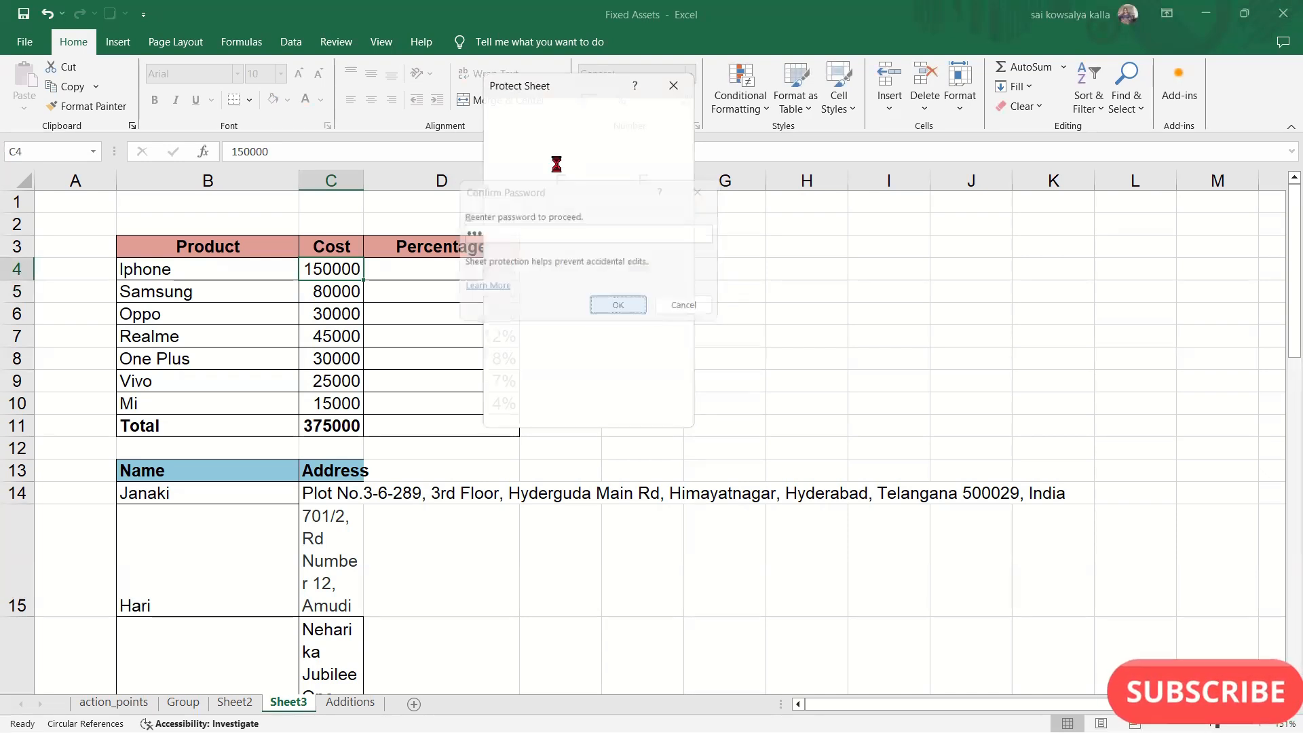
- Try to edit the locked Iphone cost in cell C4 on the protected sheet
double_click(328, 272)
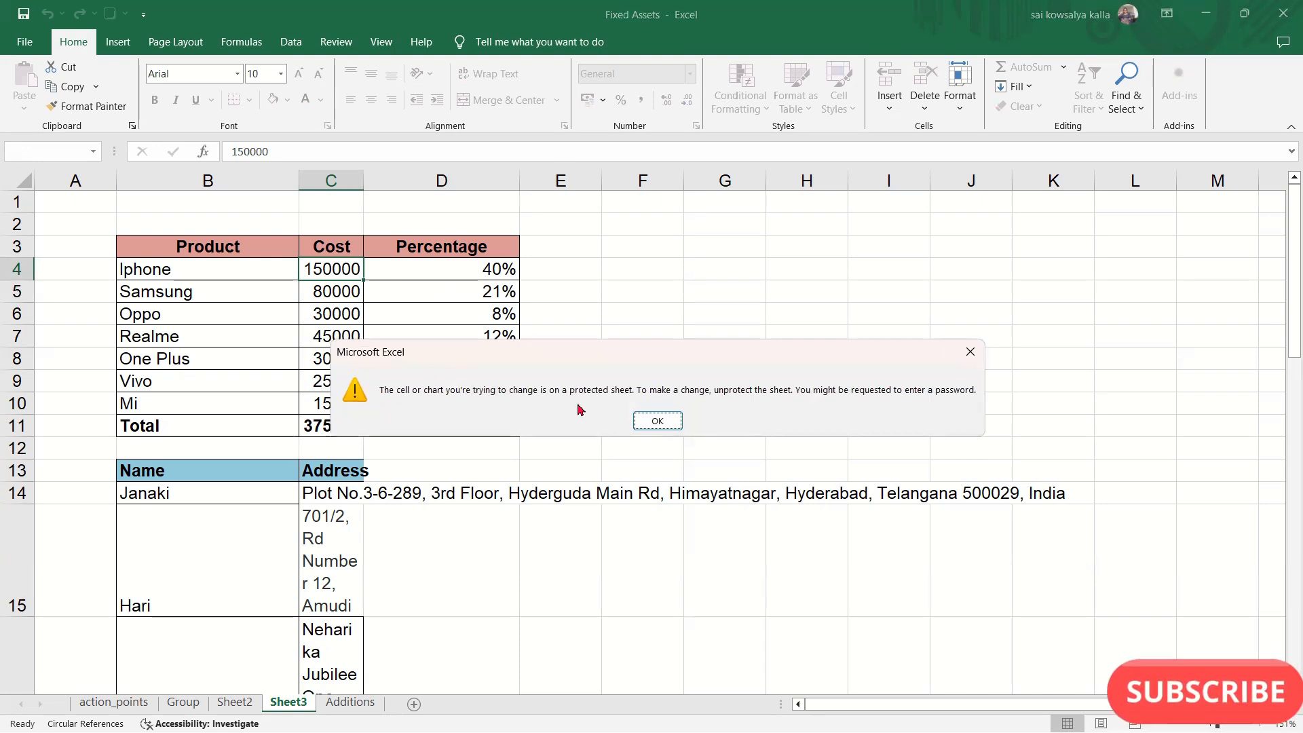
left_click(973, 353)
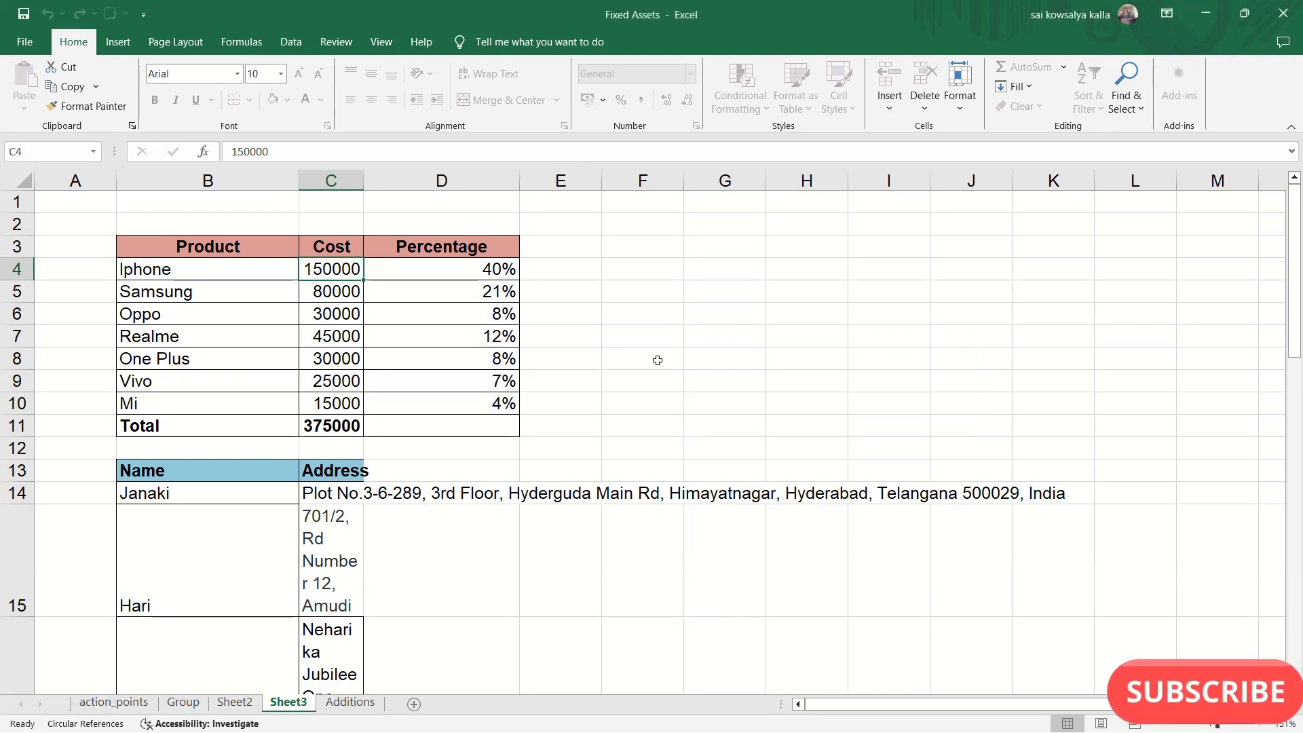
double_click(335, 277)
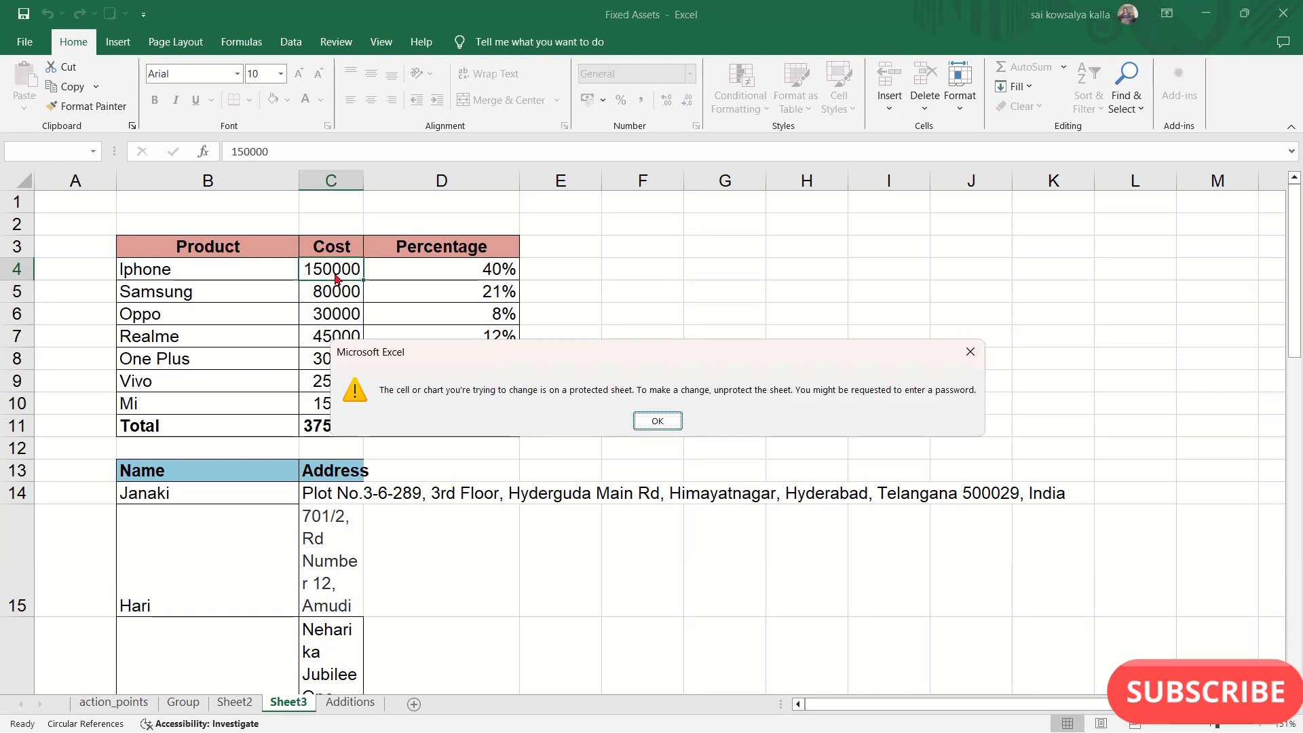
key("Return")
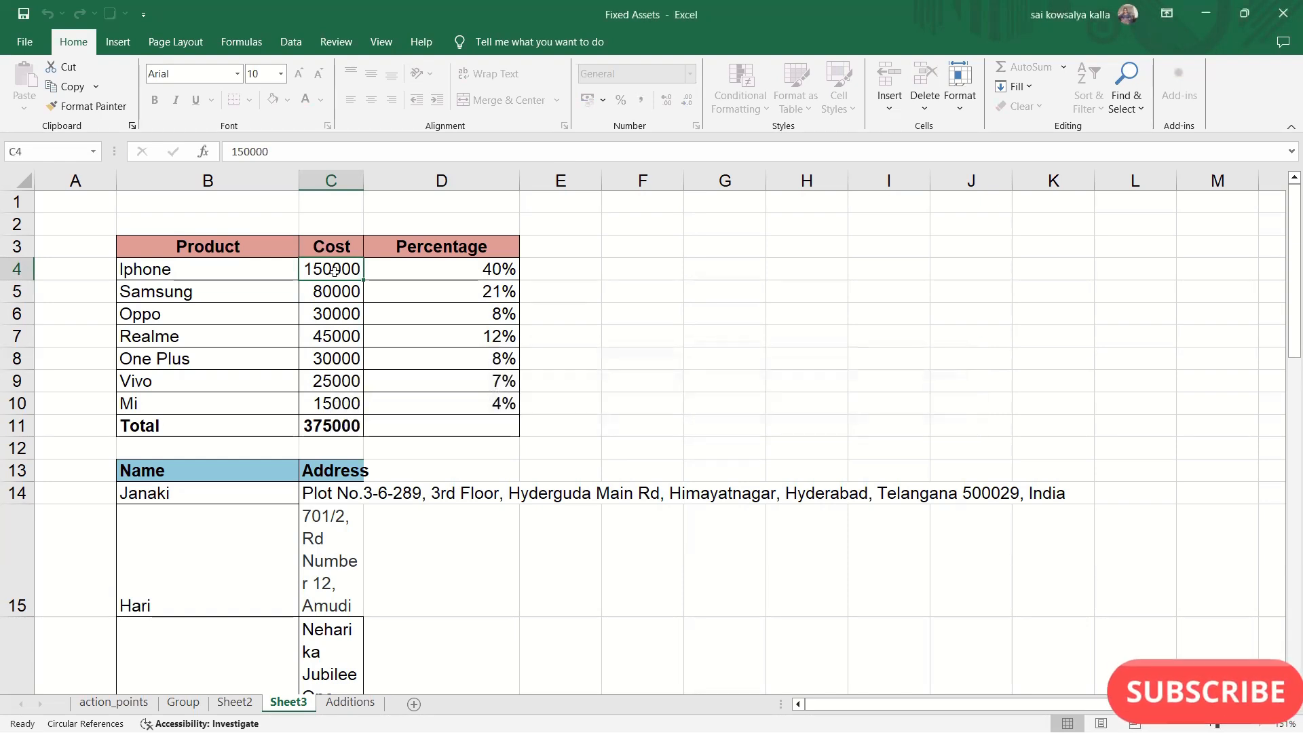
left_click_drag(339, 270, 336, 290)
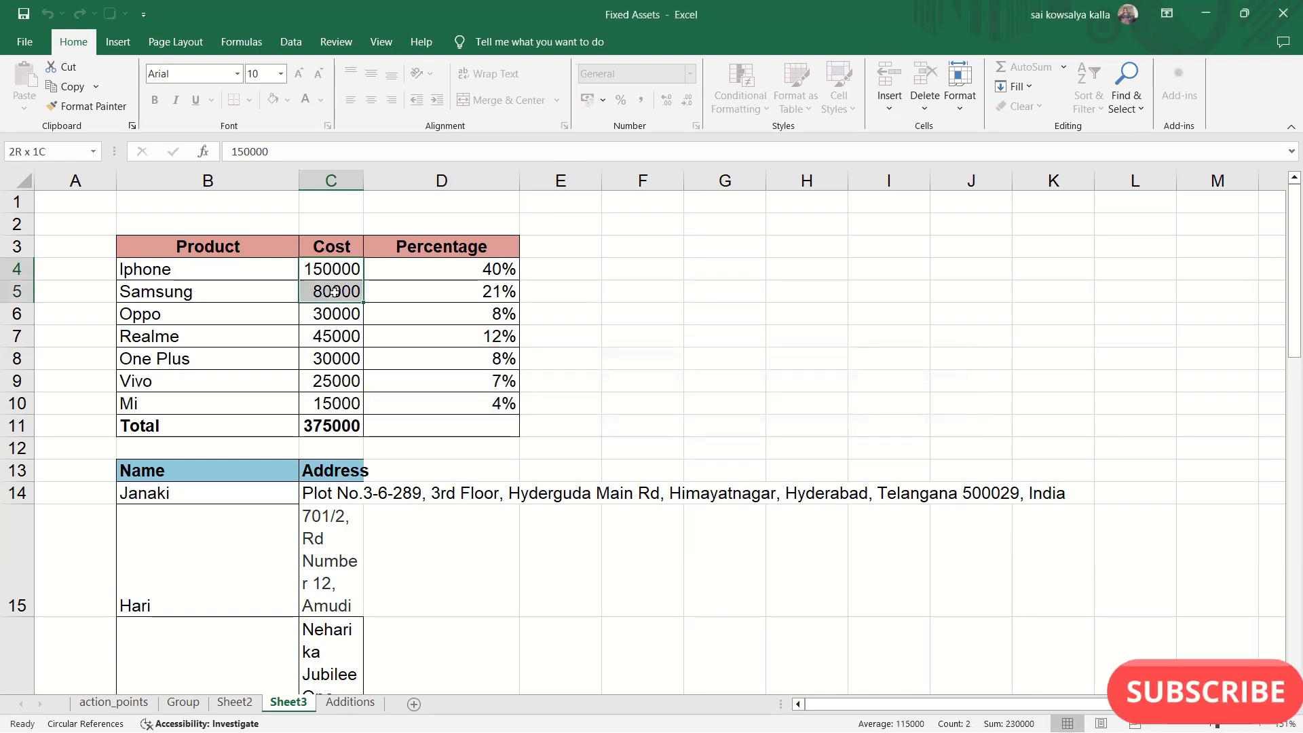
- Set the Vivo cost in unlocked cell C9 to 60000 and undo the change
left_click(848, 270)
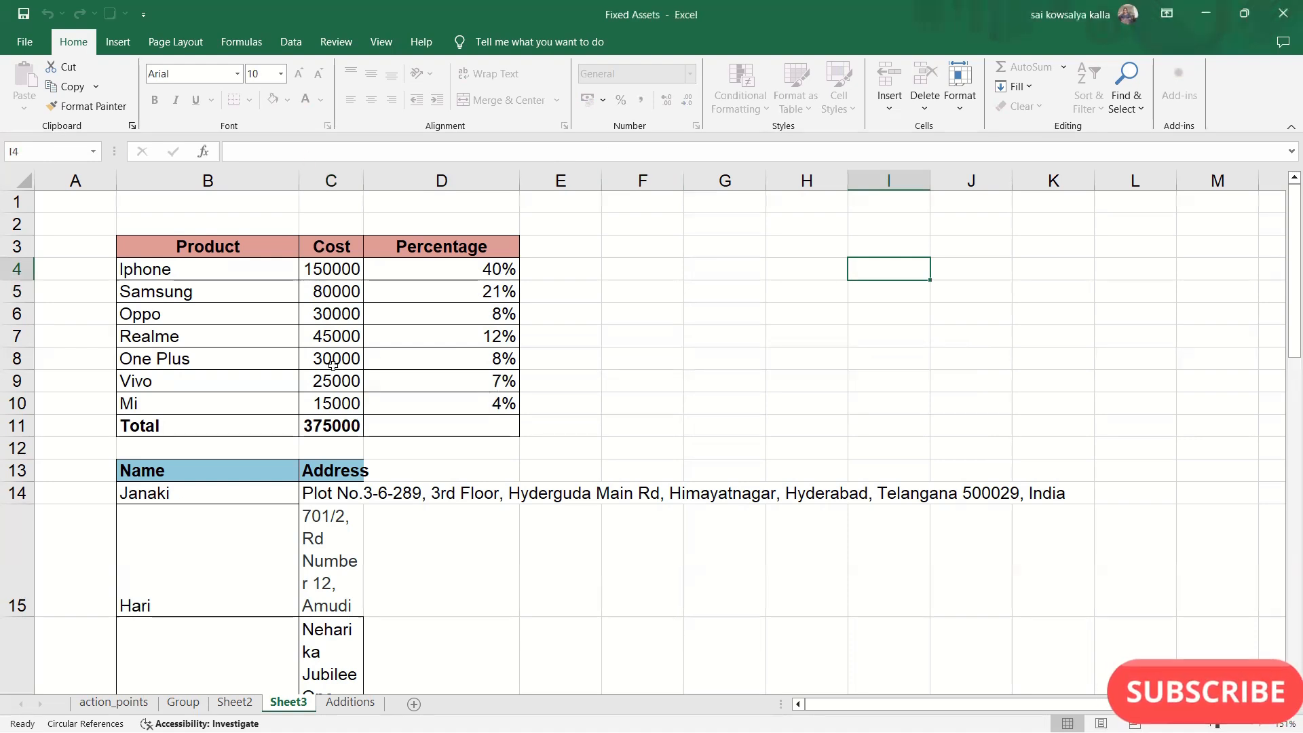
left_click(323, 386)
type("25")
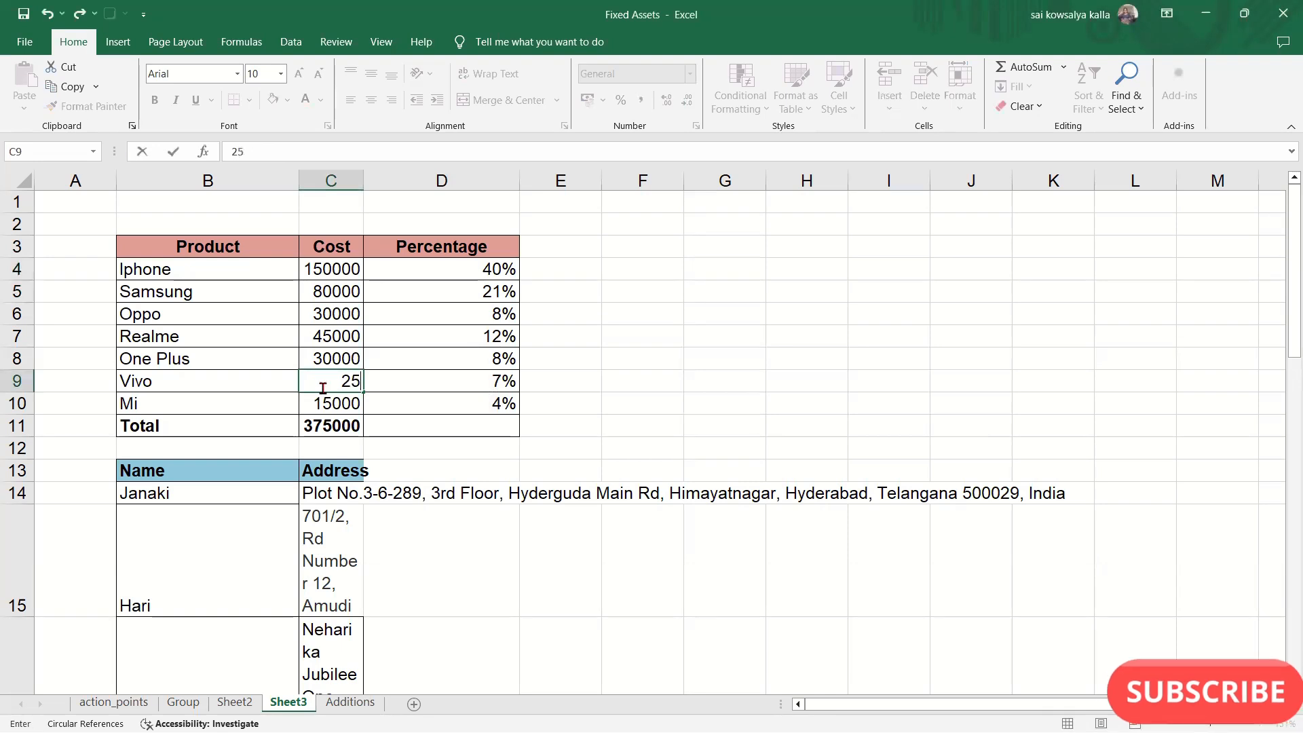
key("BackSpace")
key("BackSpace")
type("60000")
key("Return")
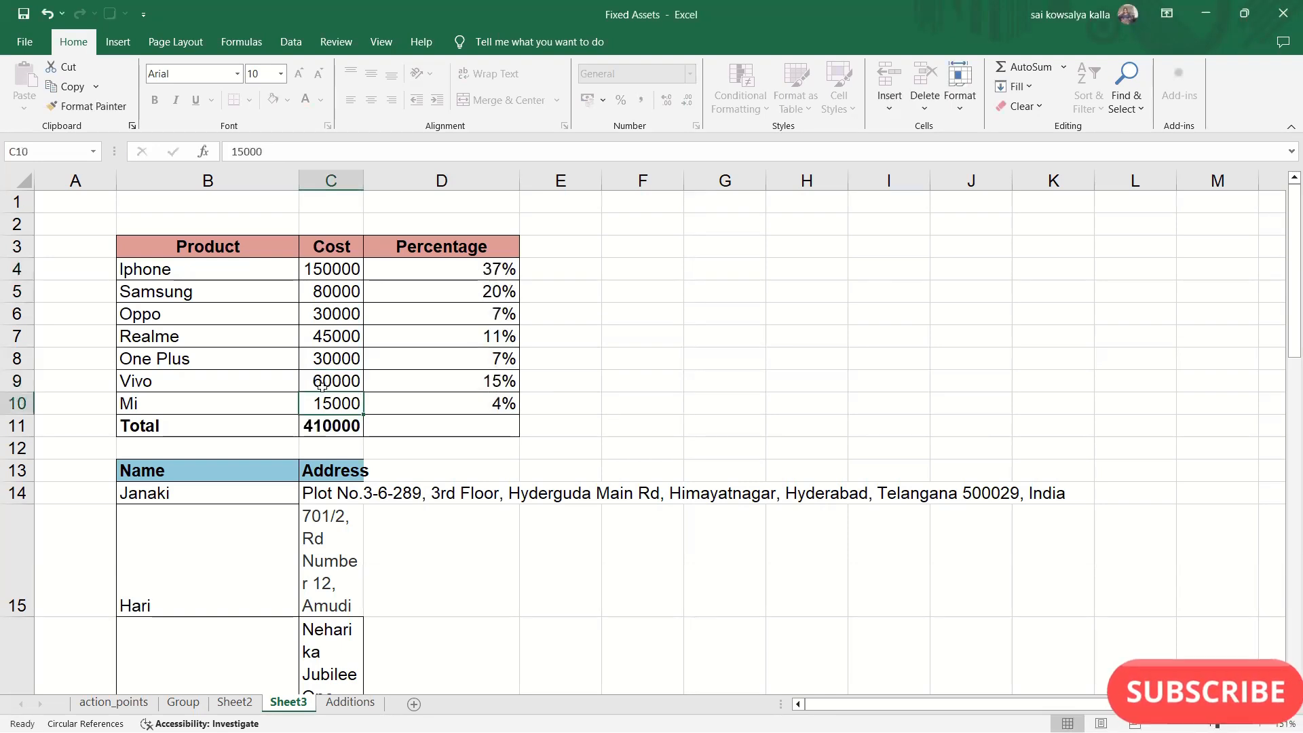
key("ctrl+z")
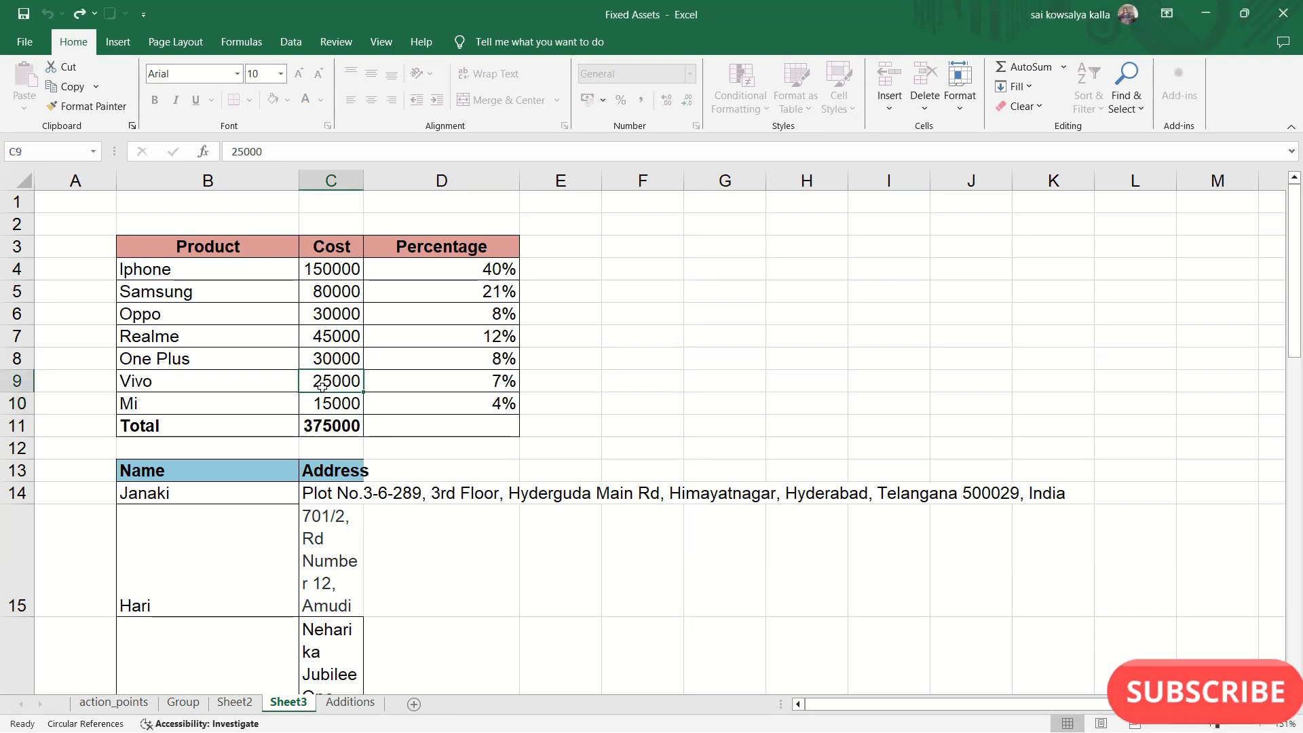
left_click_drag(342, 266, 341, 289)
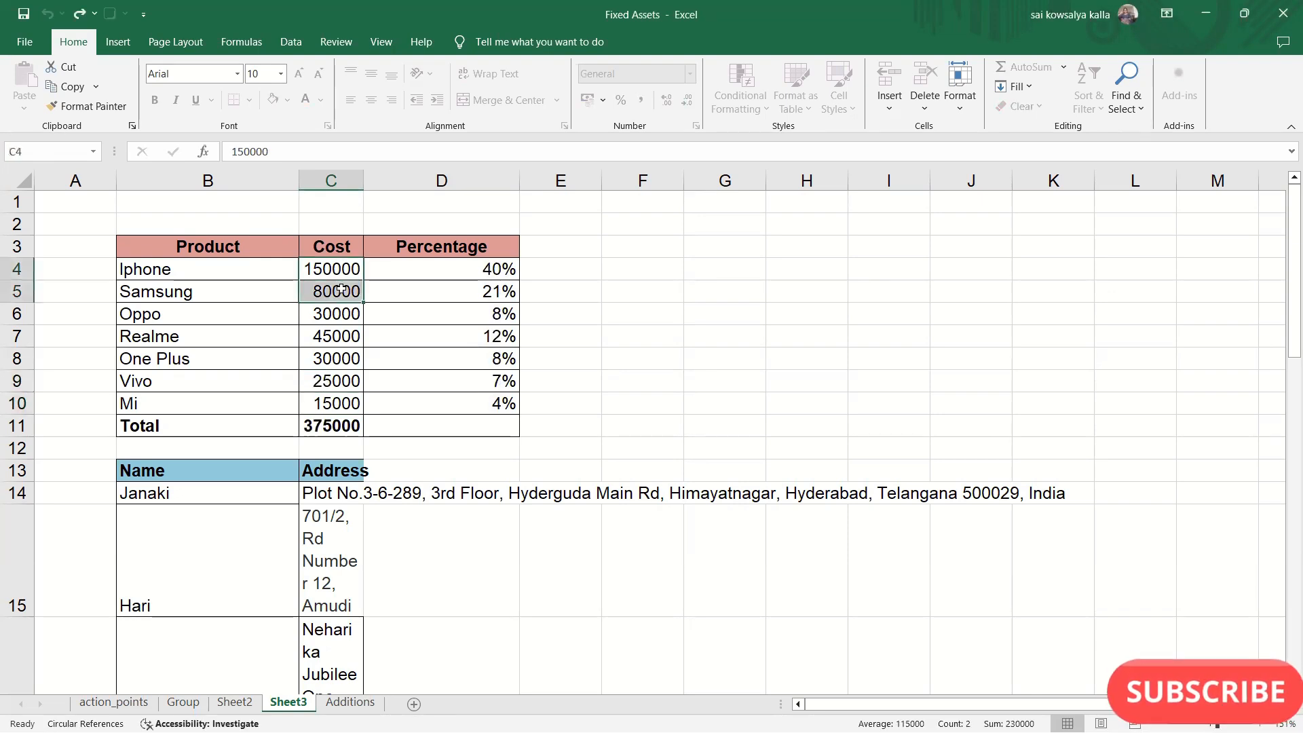
left_click(760, 339)
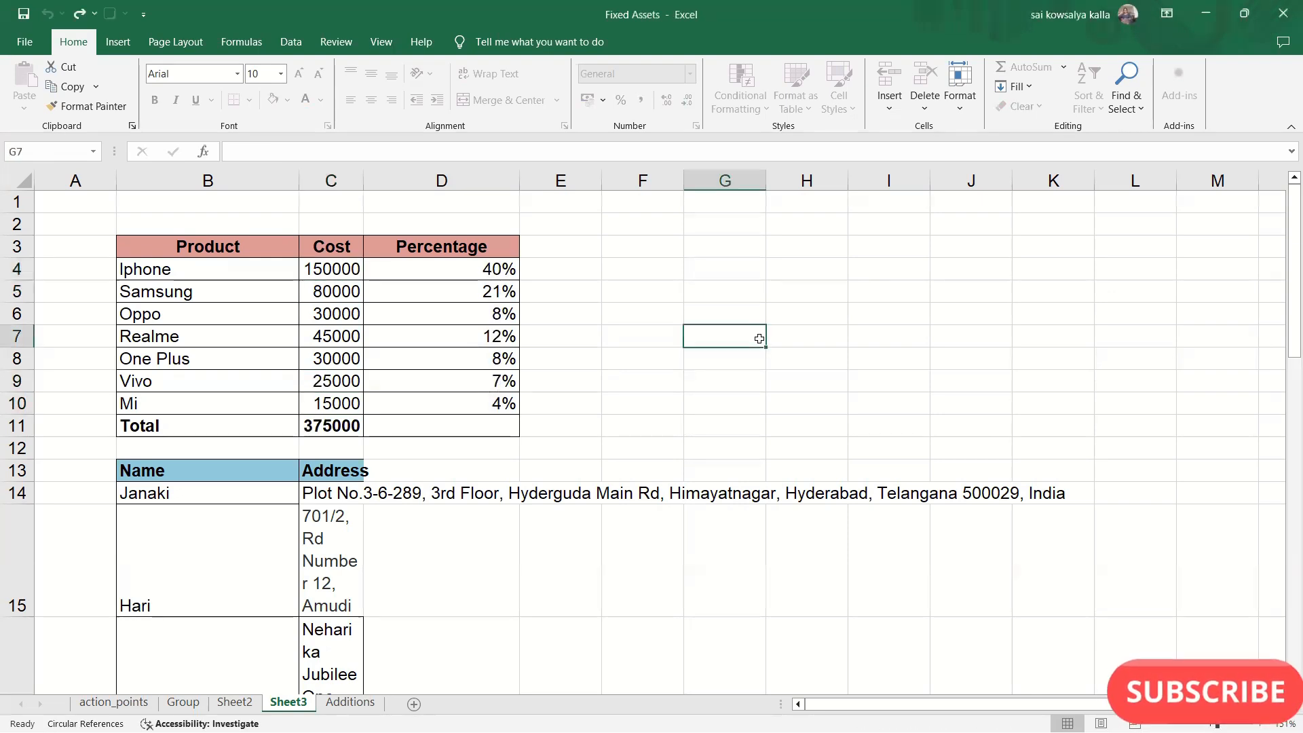
mouse_move(143, 245)
left_mouse_down()
mouse_move(238, 316)
mouse_move(515, 447)
left_mouse_up()
left_click(655, 434)
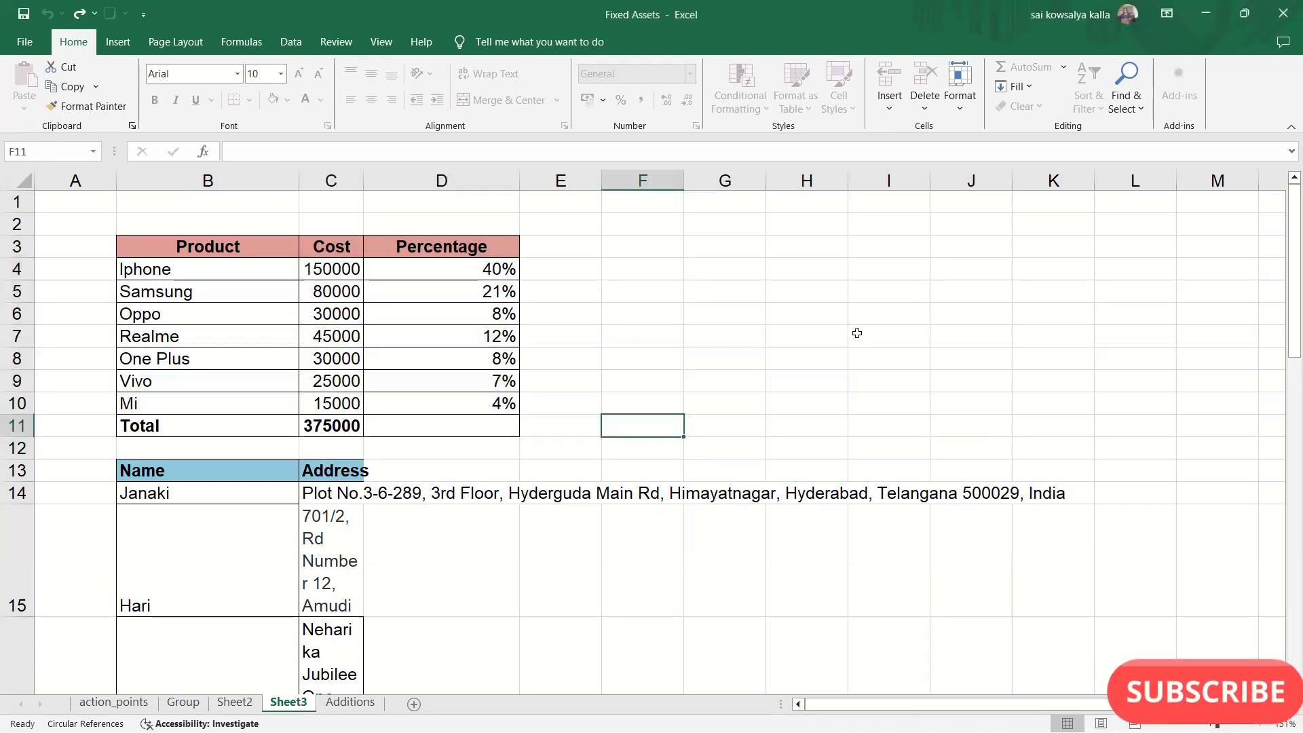
- Unprotect Sheet3 by entering the sheet password
left_click(959, 91)
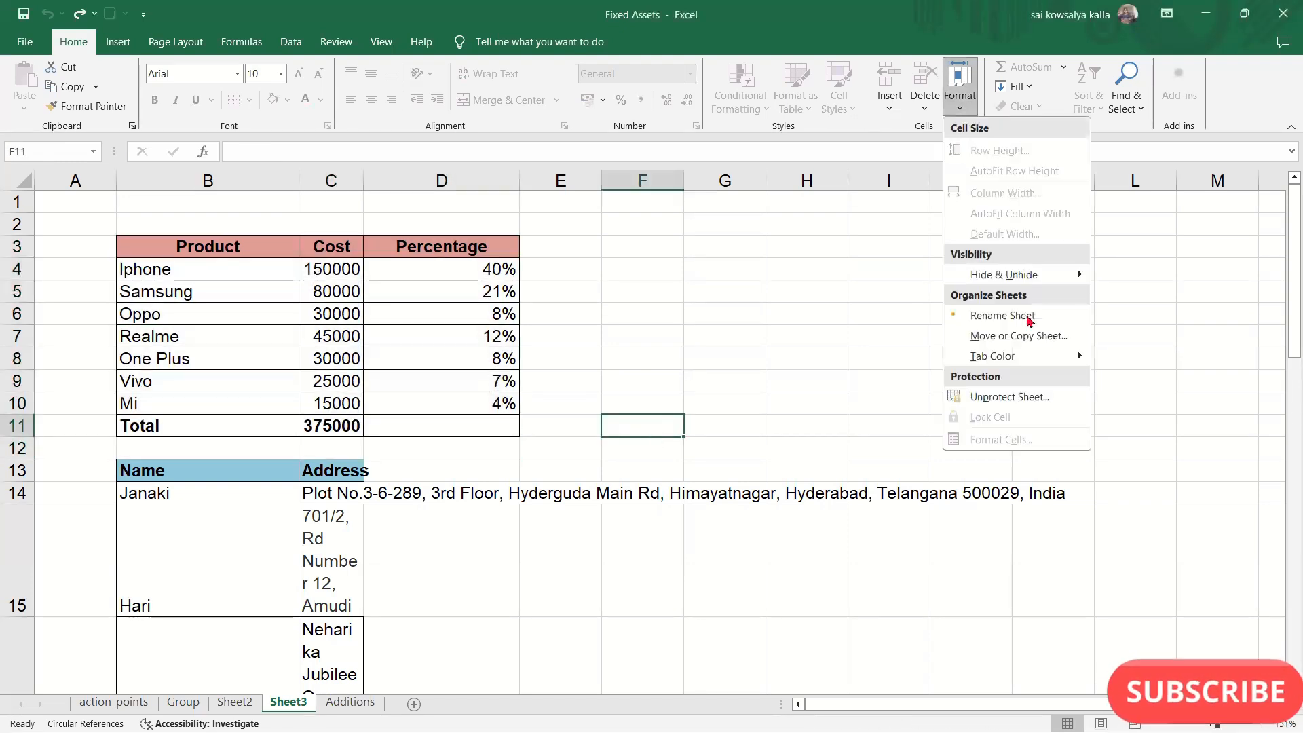
left_click(998, 398)
type("123")
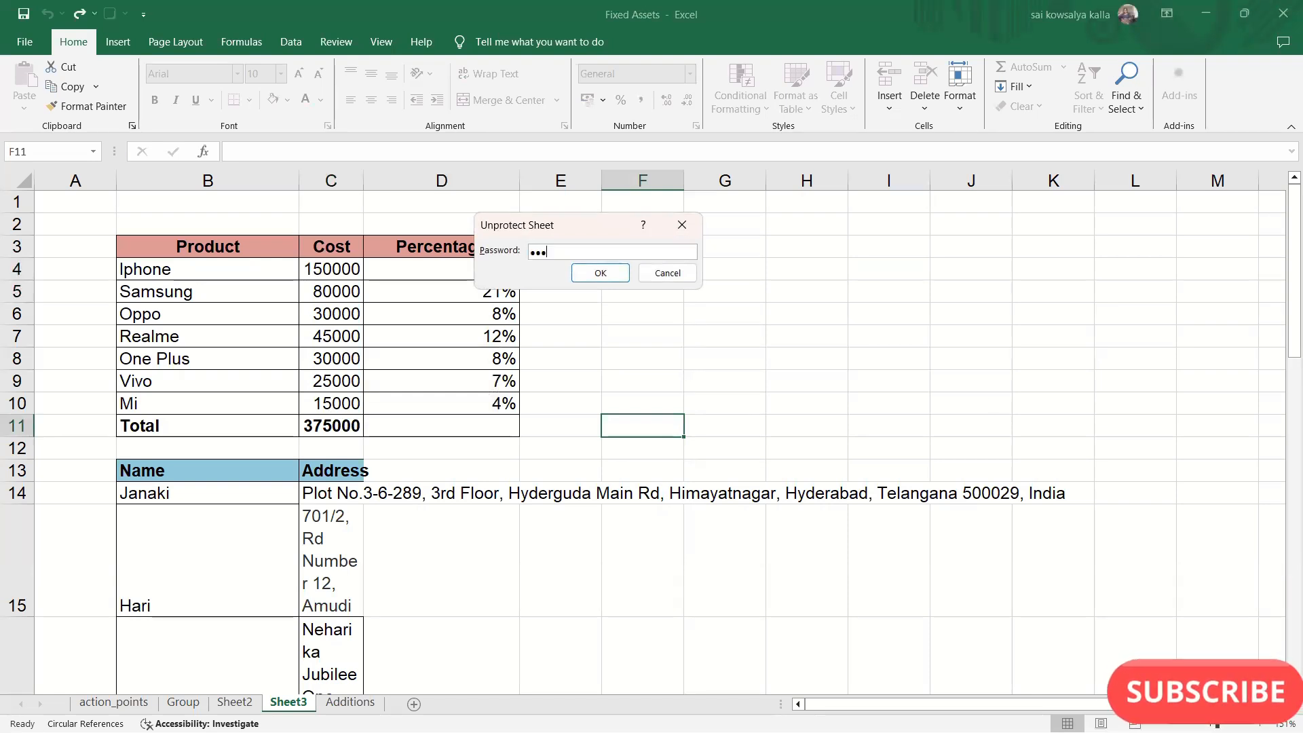
key("Return")
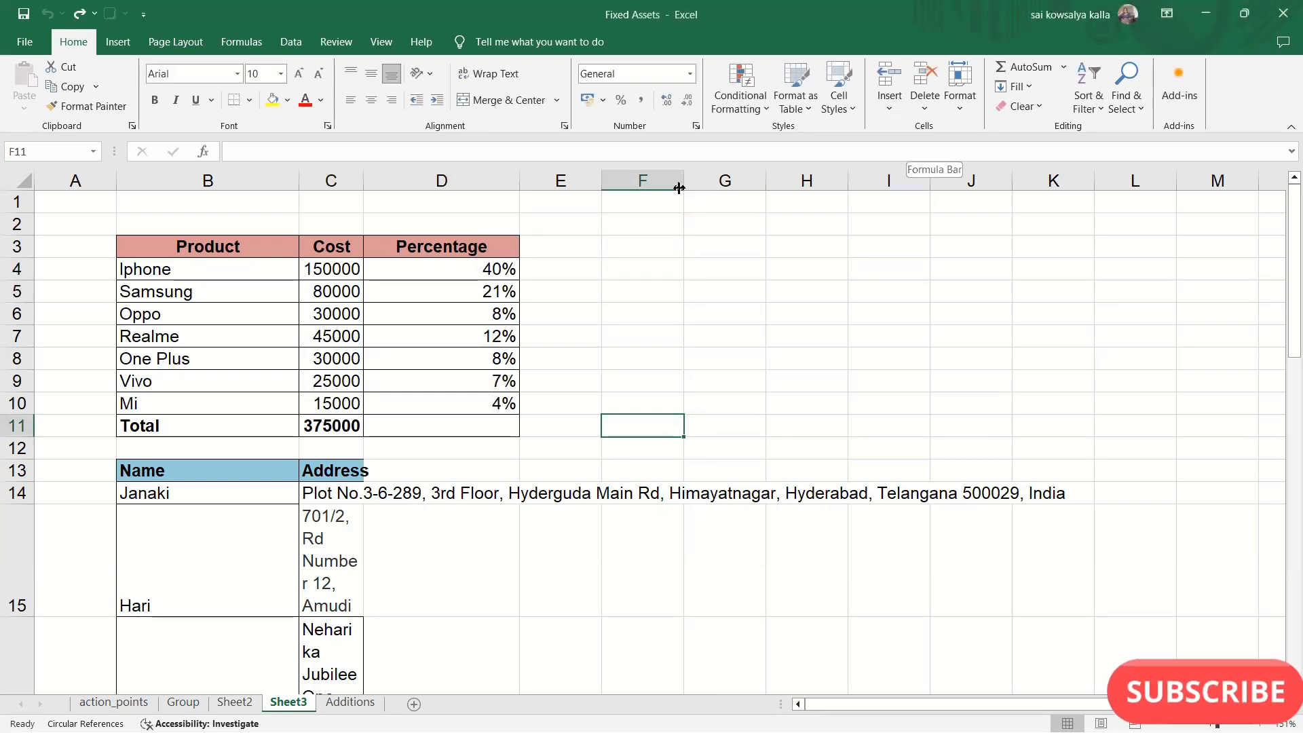